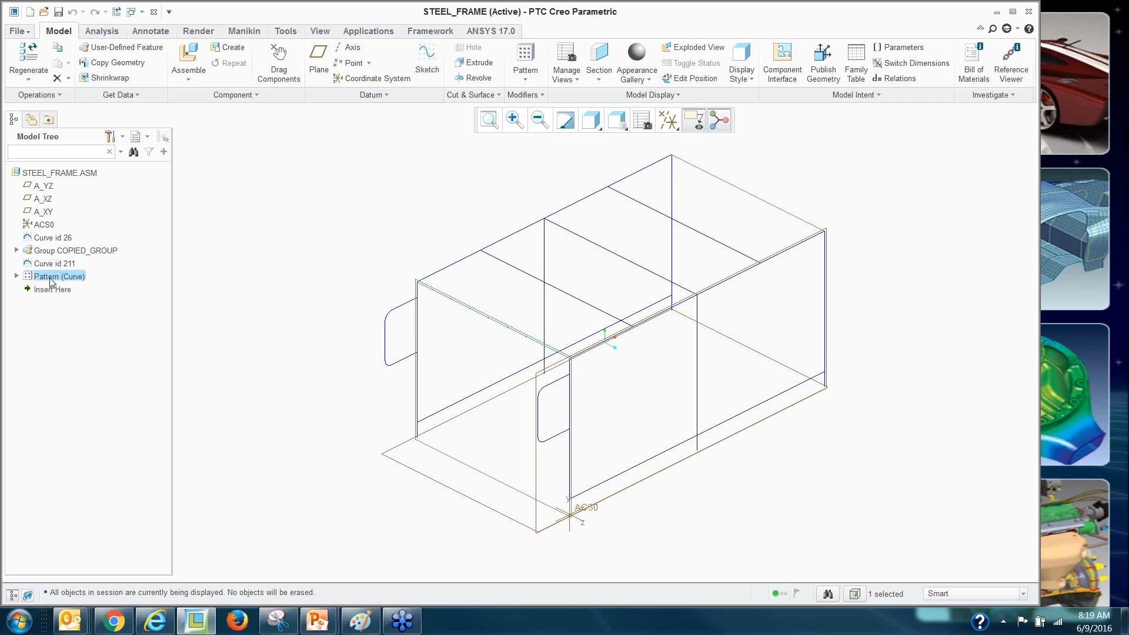
Create a new Framework project with shortcut dd and review its Project Parameters.
left_click(242, 217)
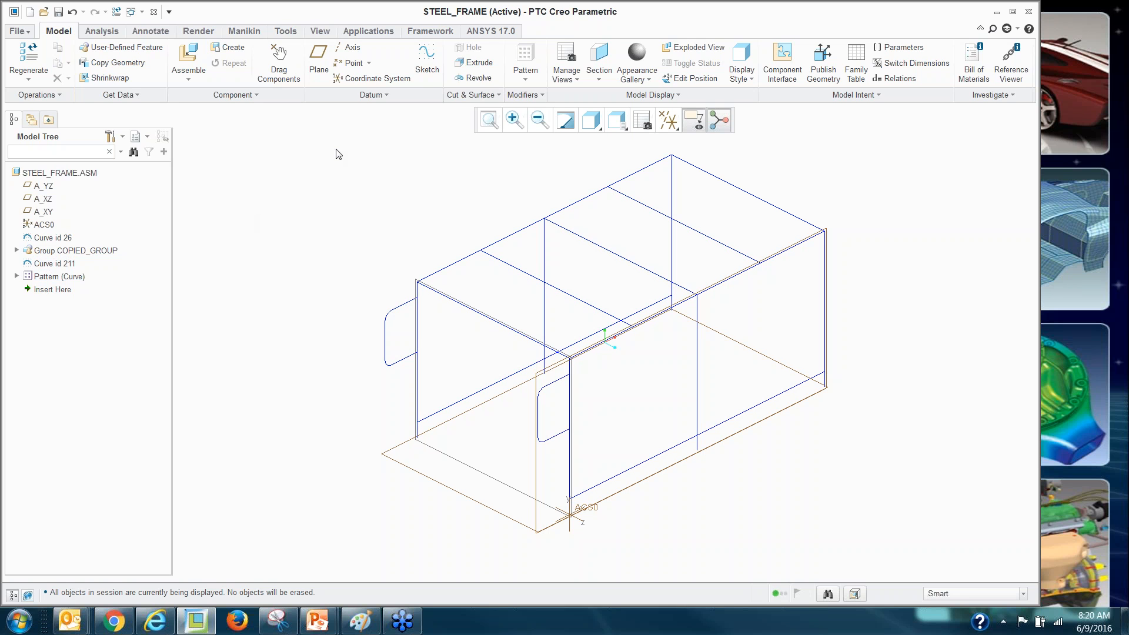
left_click(421, 36)
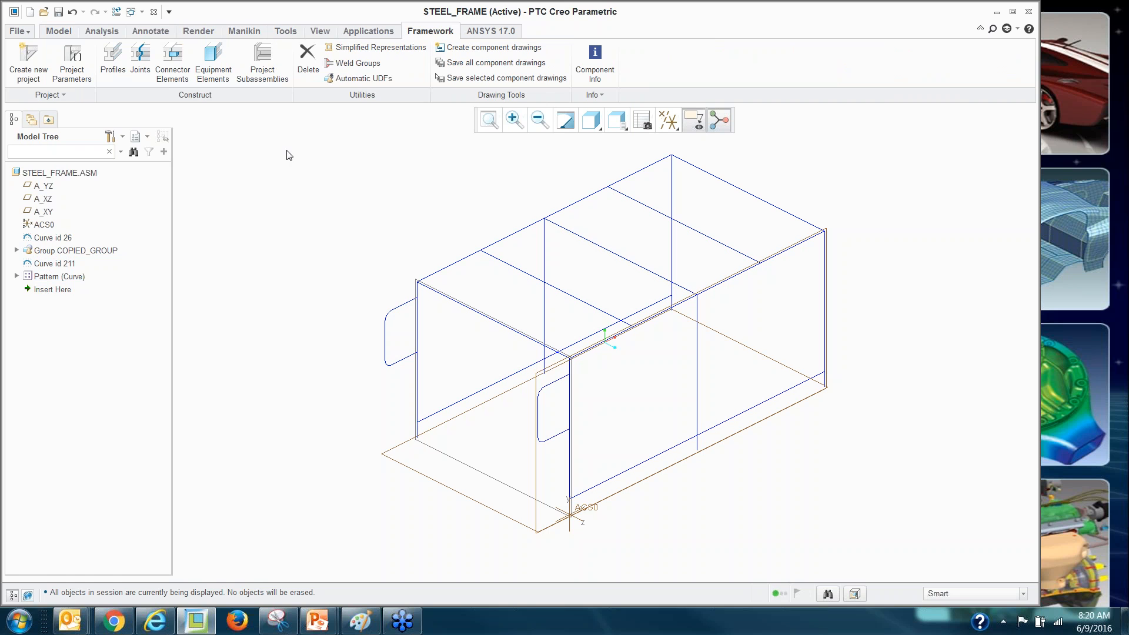
left_click(26, 61)
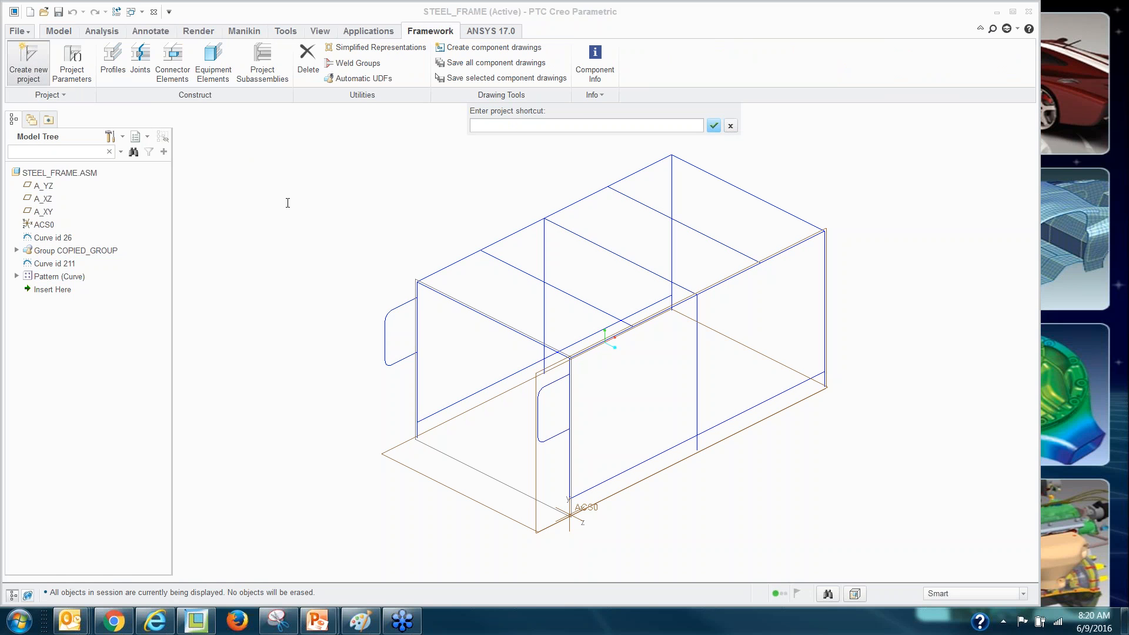
key("Return")
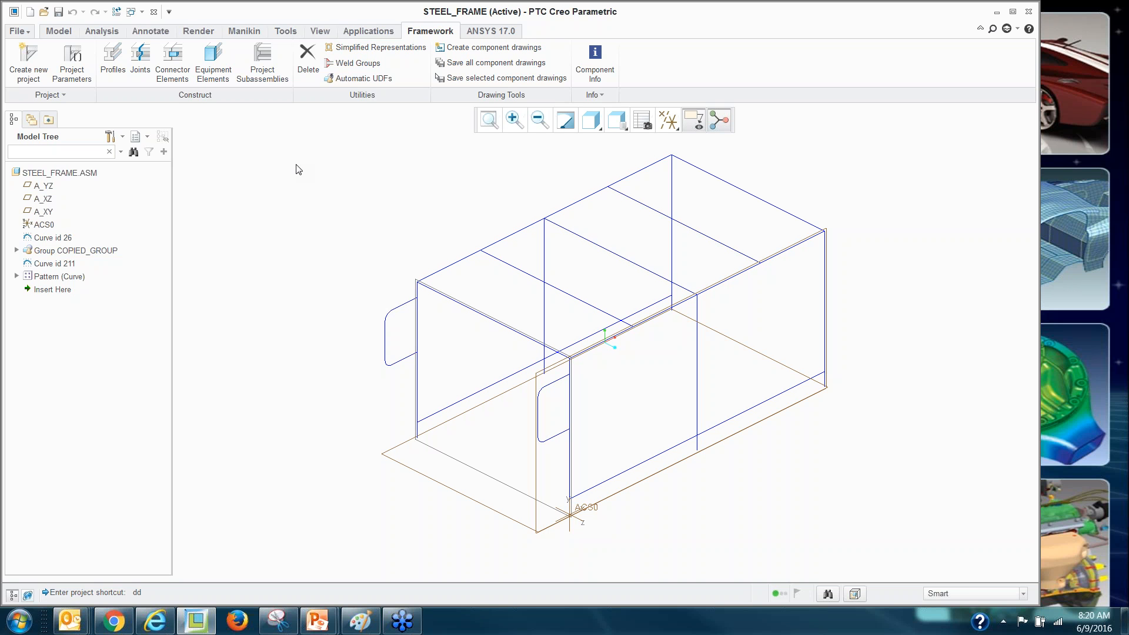
left_click(81, 75)
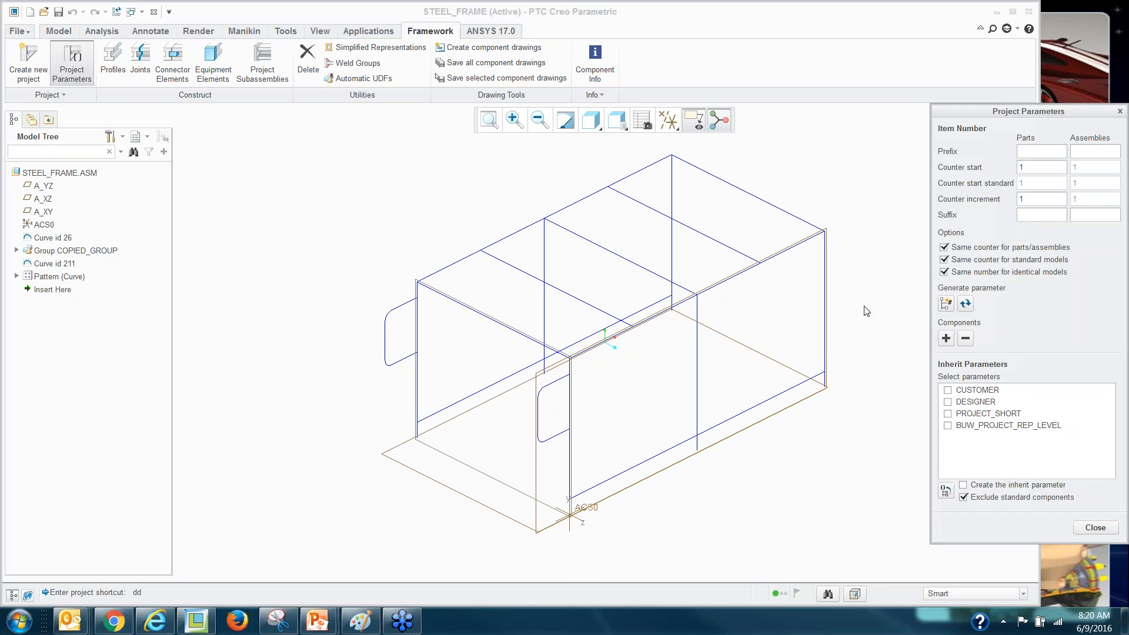
left_click_drag(1003, 112, 862, 107)
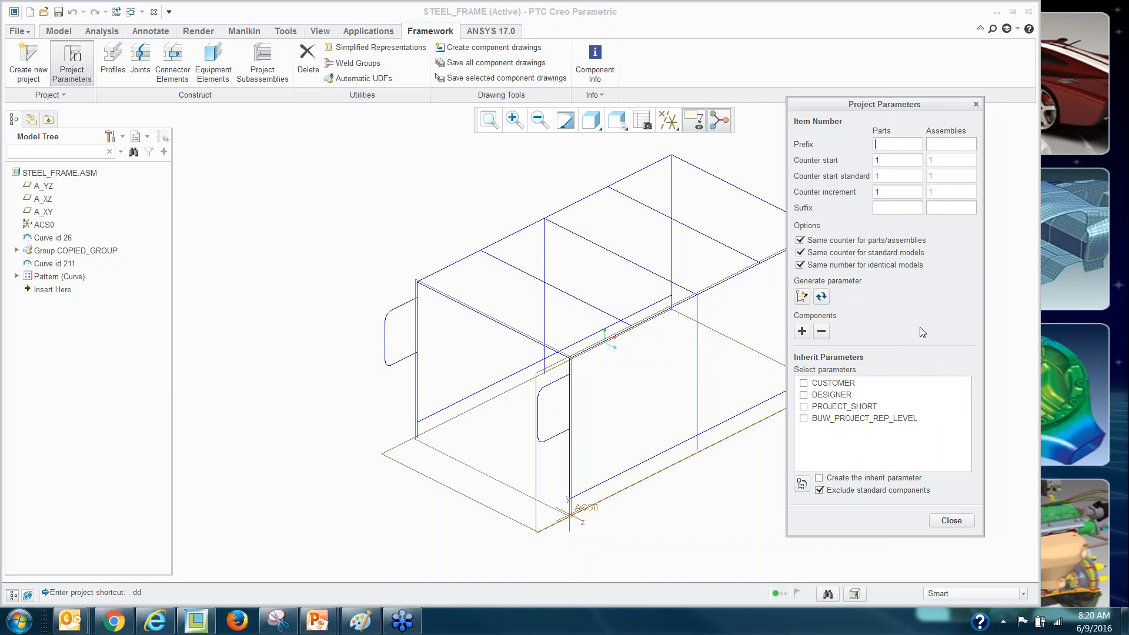
left_click(951, 521)
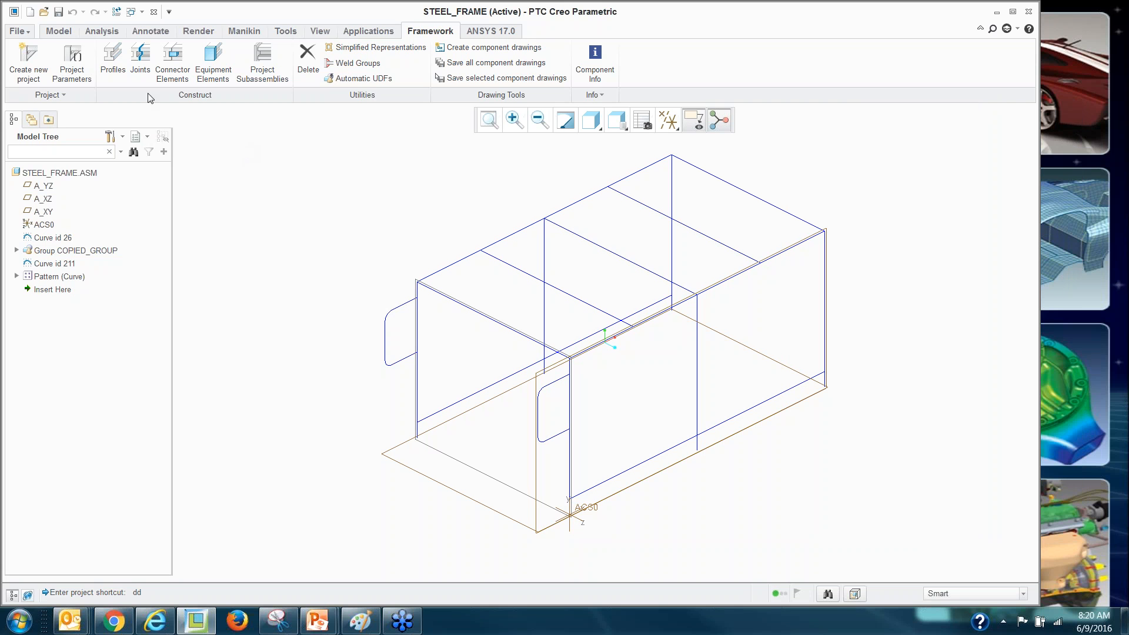
Open the Profiles panel for assembling beam profiles onto STEEL_FRAME.ASM.
left_click(118, 70)
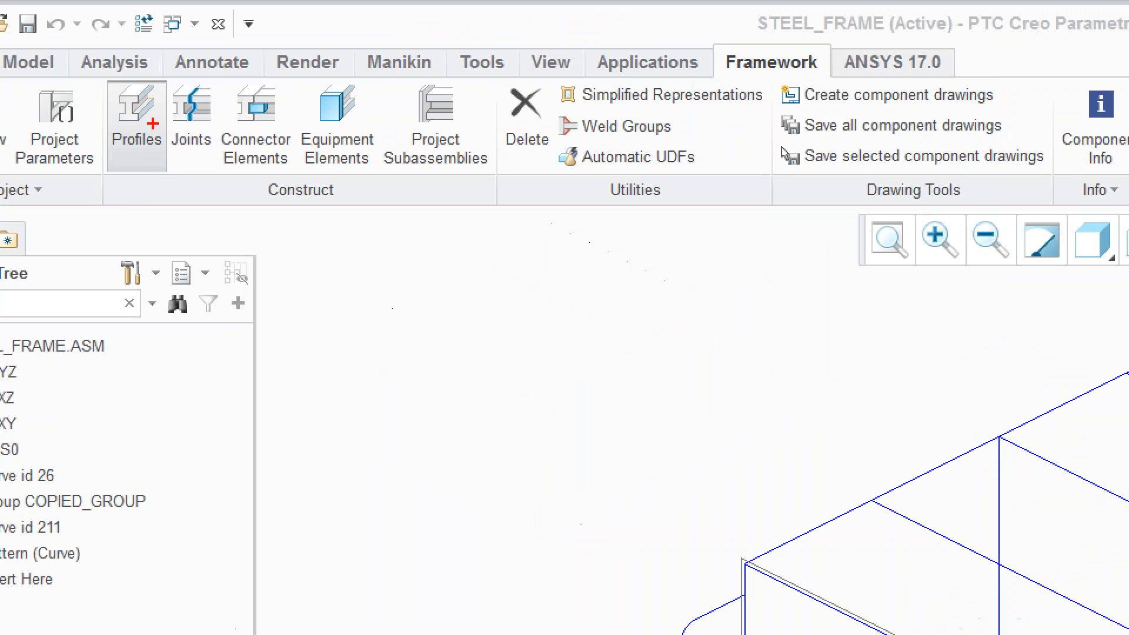
mouse_move(98, 189)
left_mouse_down()
mouse_move(151, 199)
mouse_move(271, 178)
mouse_move(369, 183)
left_mouse_up()
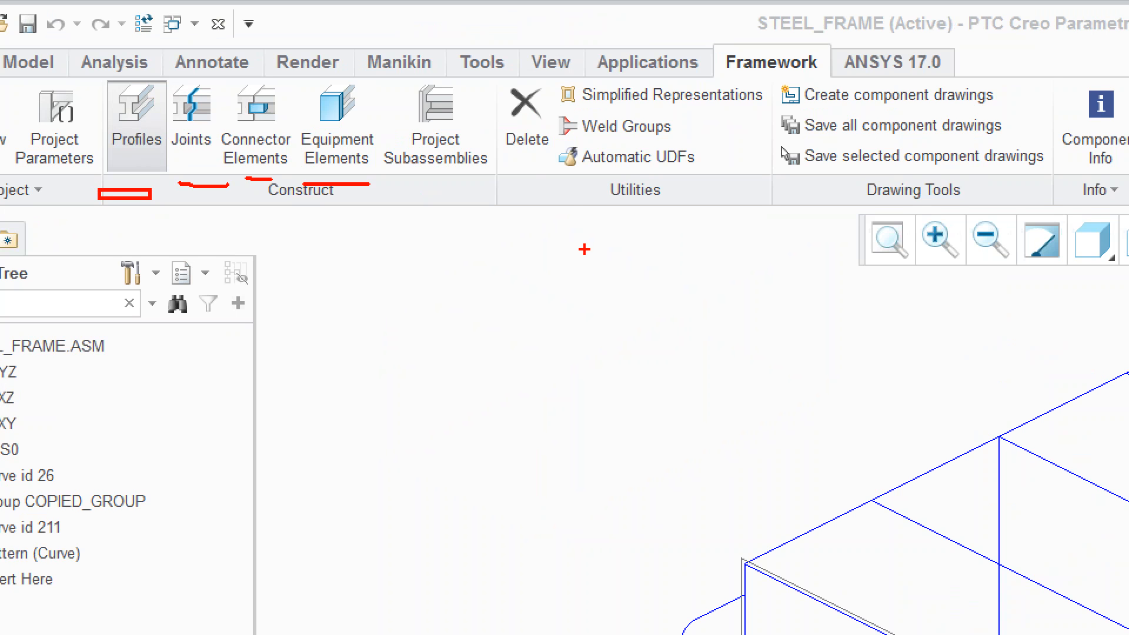
left_click_drag(539, 185, 651, 177)
mouse_move(768, 72)
left_mouse_down()
mouse_move(820, 93)
mouse_move(1014, 113)
left_mouse_up()
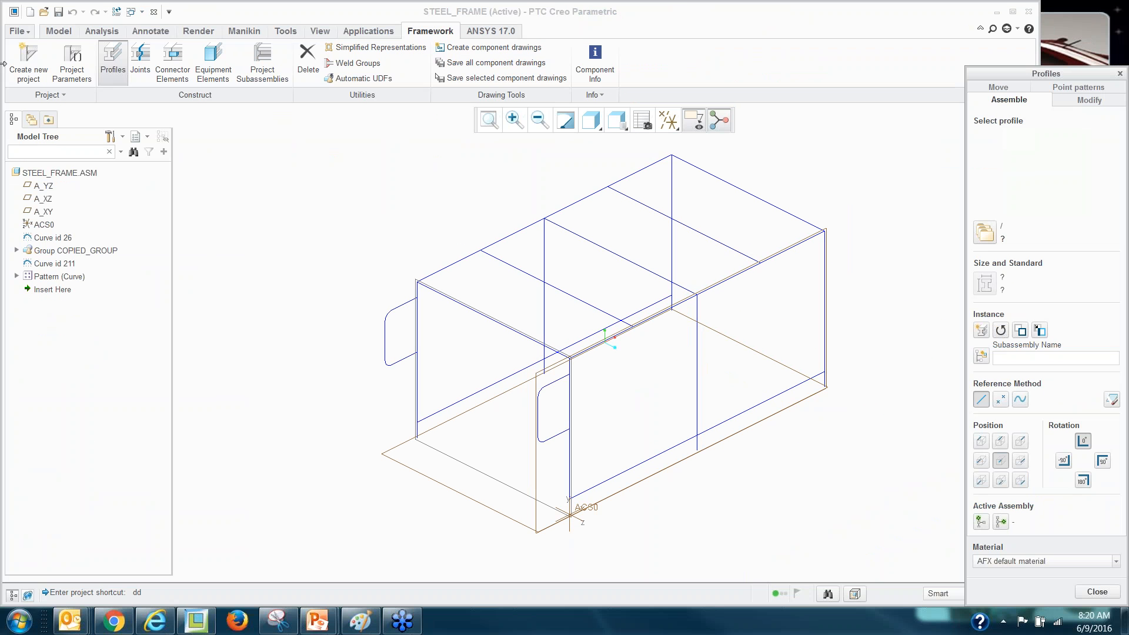
Browse the STEEL BEAMS, SHEETMETAL BEAMS, BOSCH and ITEM profile library folders.
left_click(988, 237)
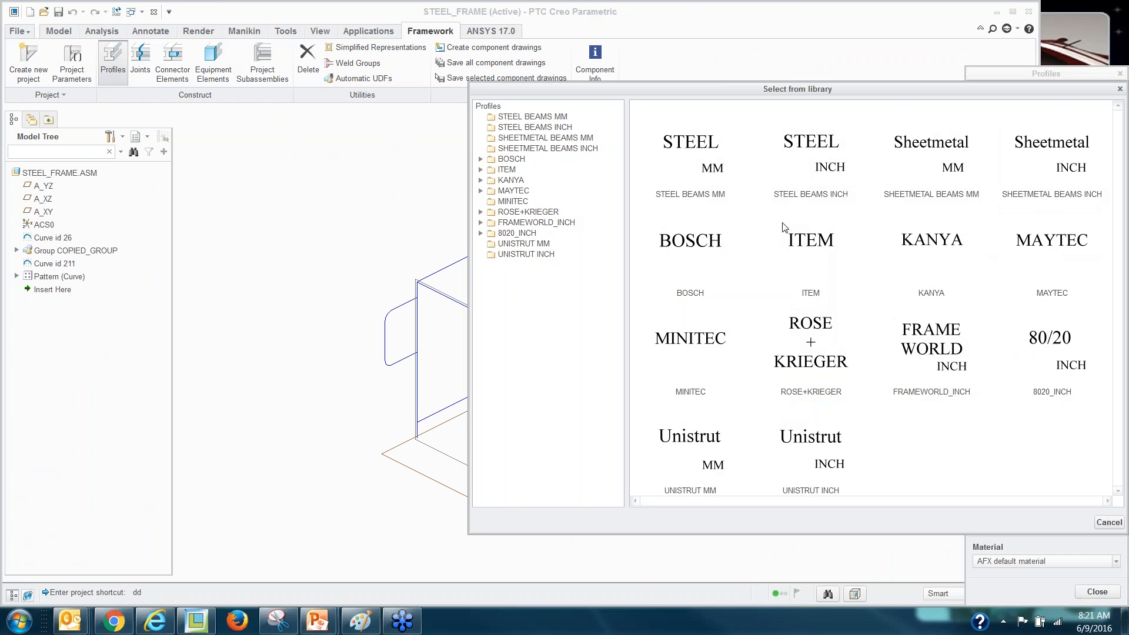
left_click(529, 119)
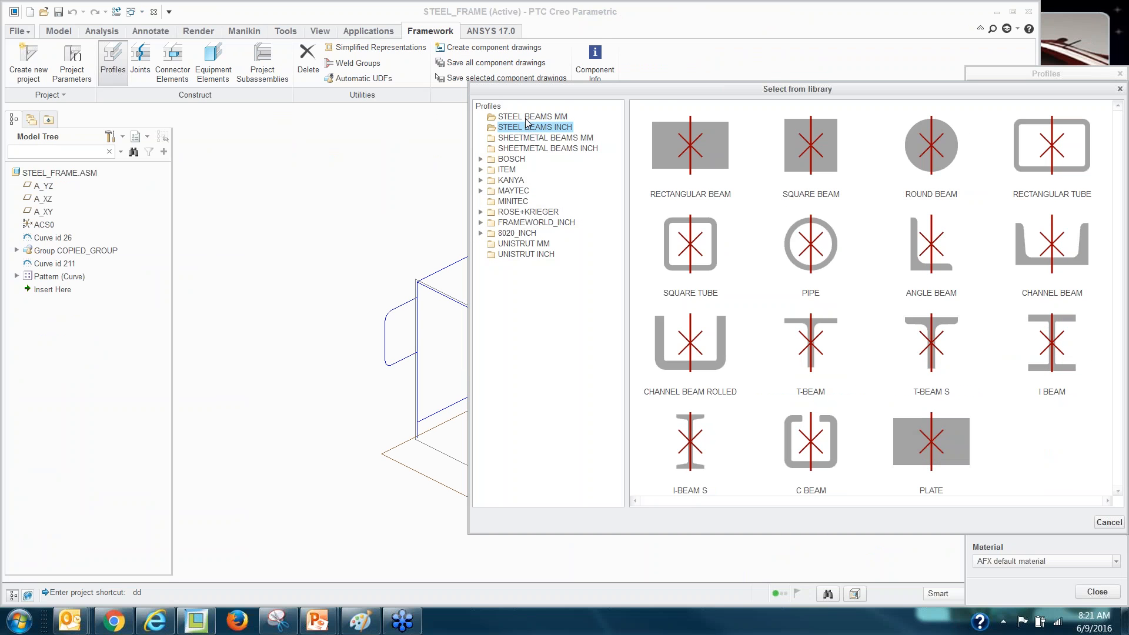
left_click(530, 129)
left_click(530, 139)
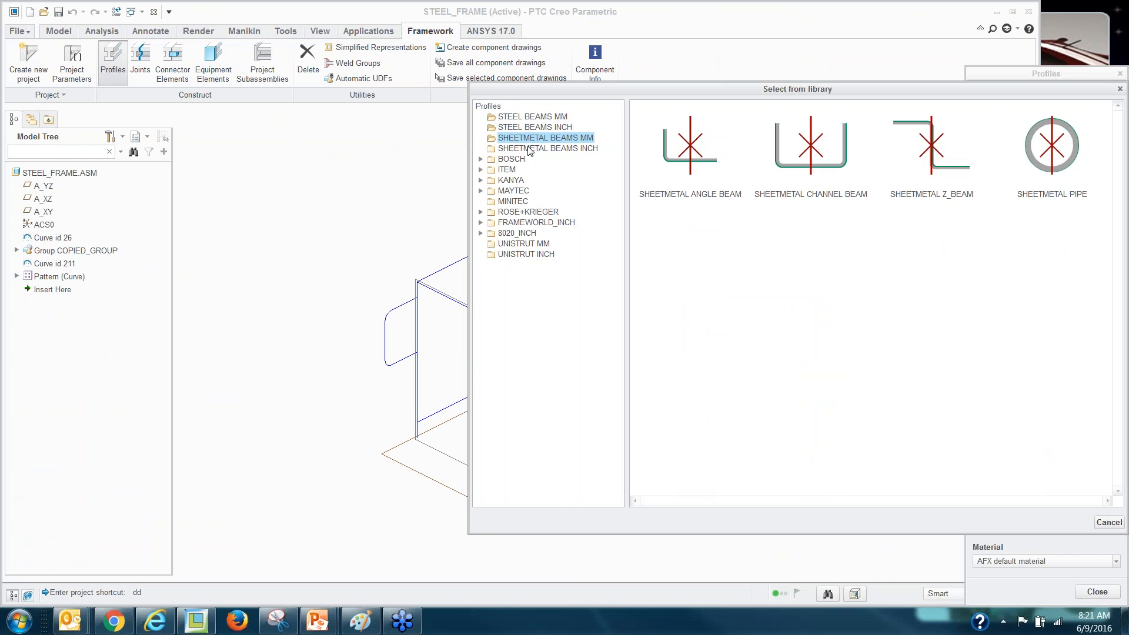
left_click(530, 149)
double_click(519, 160)
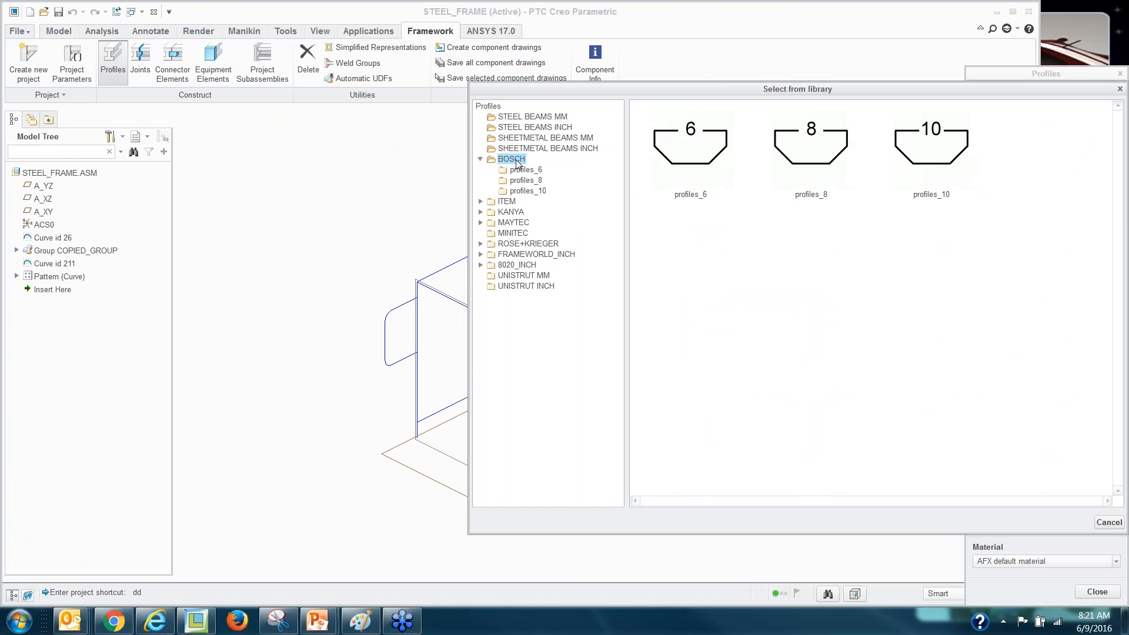
left_click(526, 180)
left_click(528, 191)
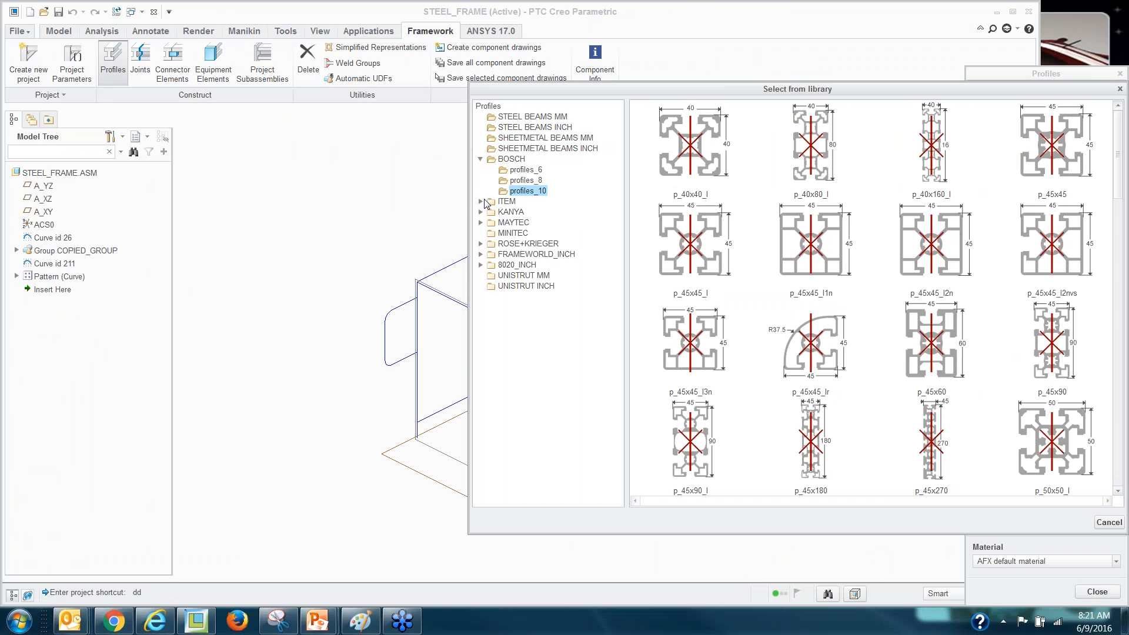
left_click(481, 202)
left_click(526, 212)
left_click(526, 223)
left_click(527, 233)
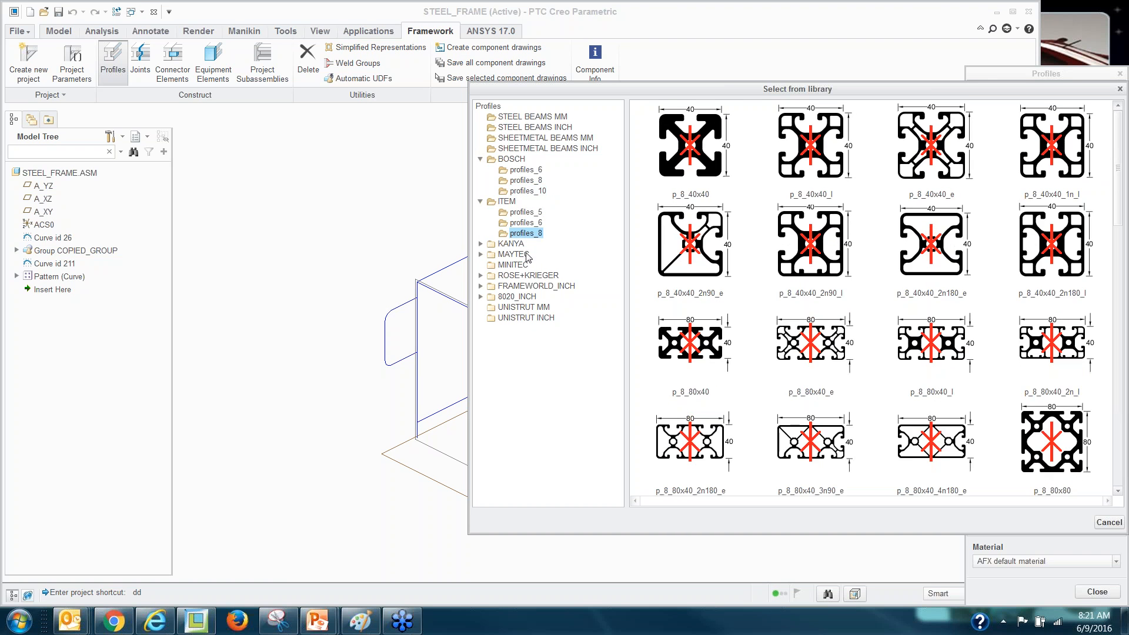
Browse the KANYA, MAYTEC, ROSE+KRIEGER, UNISTRUT, 8020_INCH and FRAMEWORLD_INCH profile folders.
left_click(481, 244)
left_click(519, 255)
left_click(521, 265)
left_click(520, 276)
left_click(520, 287)
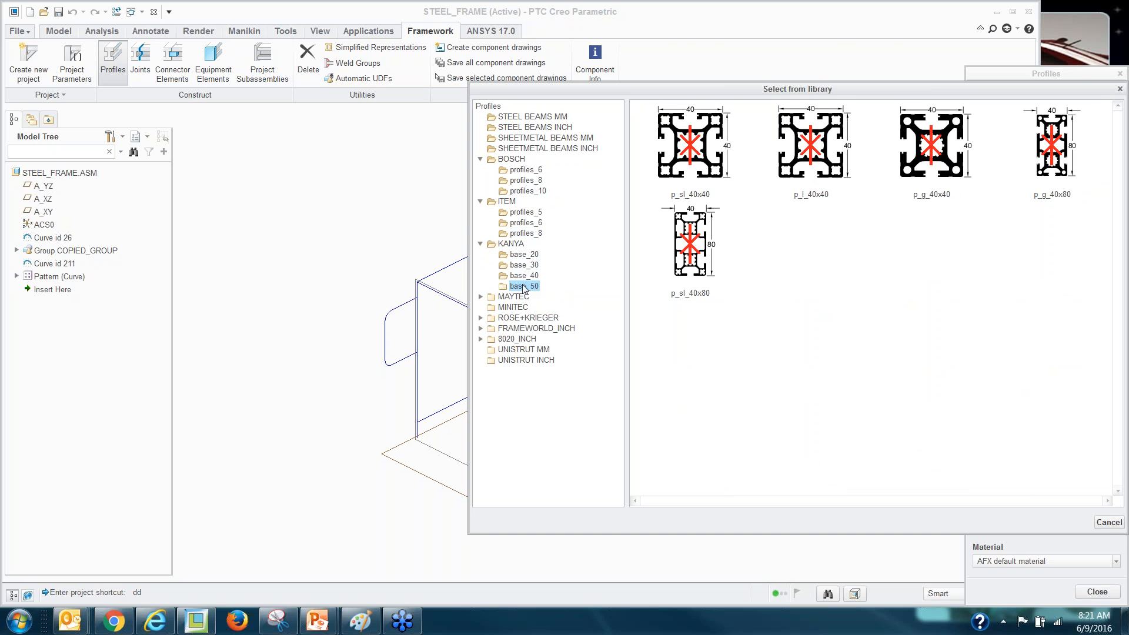
left_click(481, 297)
left_click(512, 297)
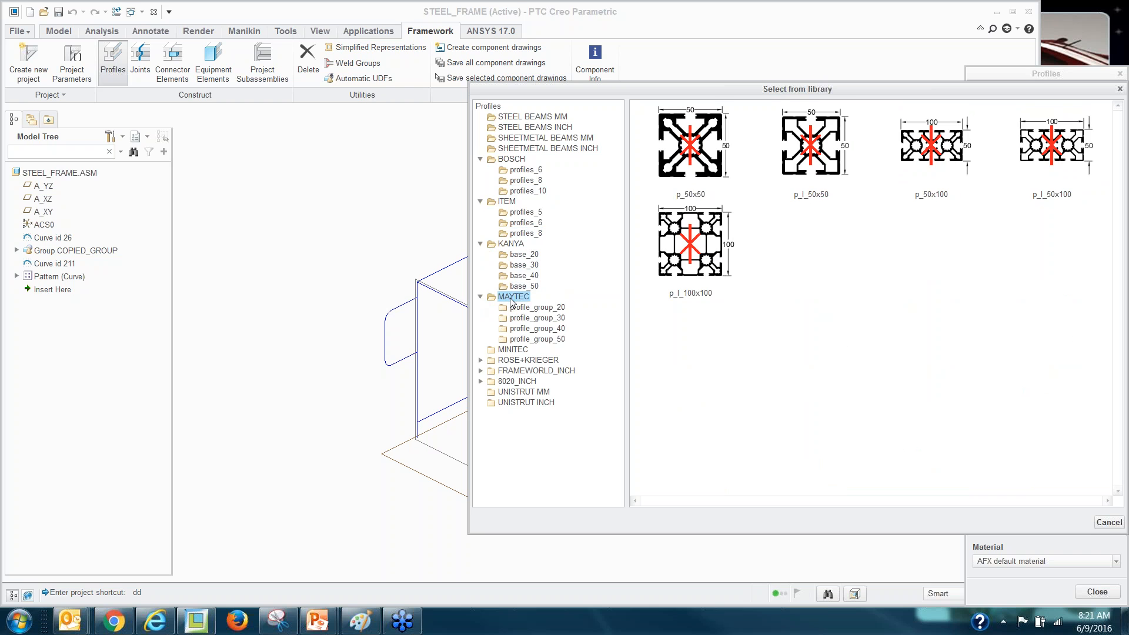
left_click(532, 318)
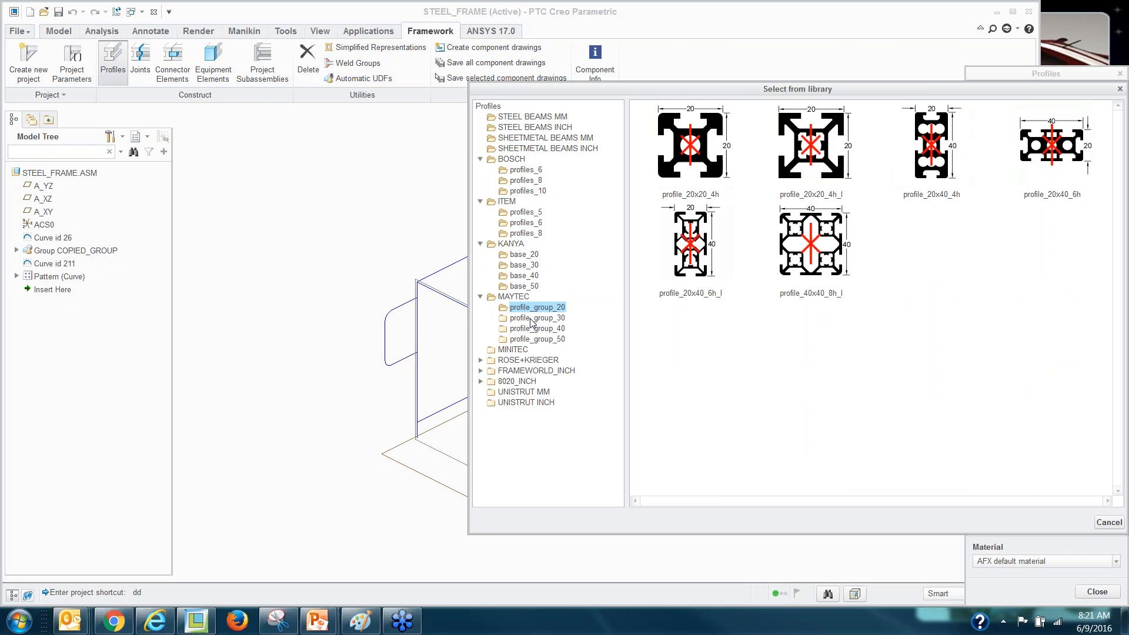
double_click(509, 360)
left_click(520, 467)
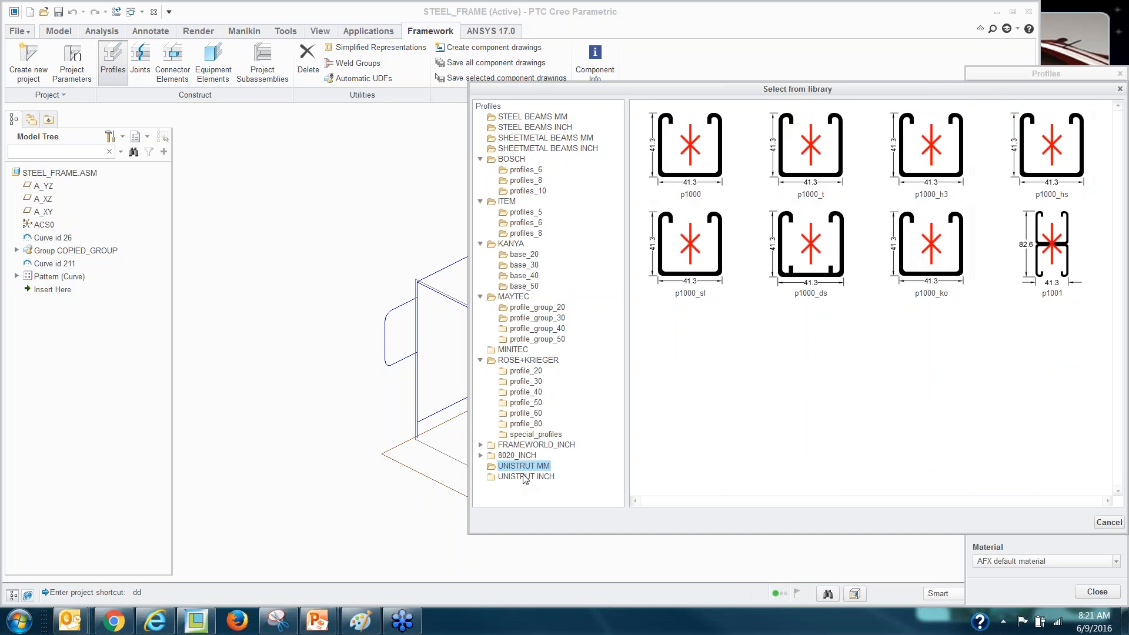
left_click(524, 477)
double_click(517, 455)
double_click(518, 445)
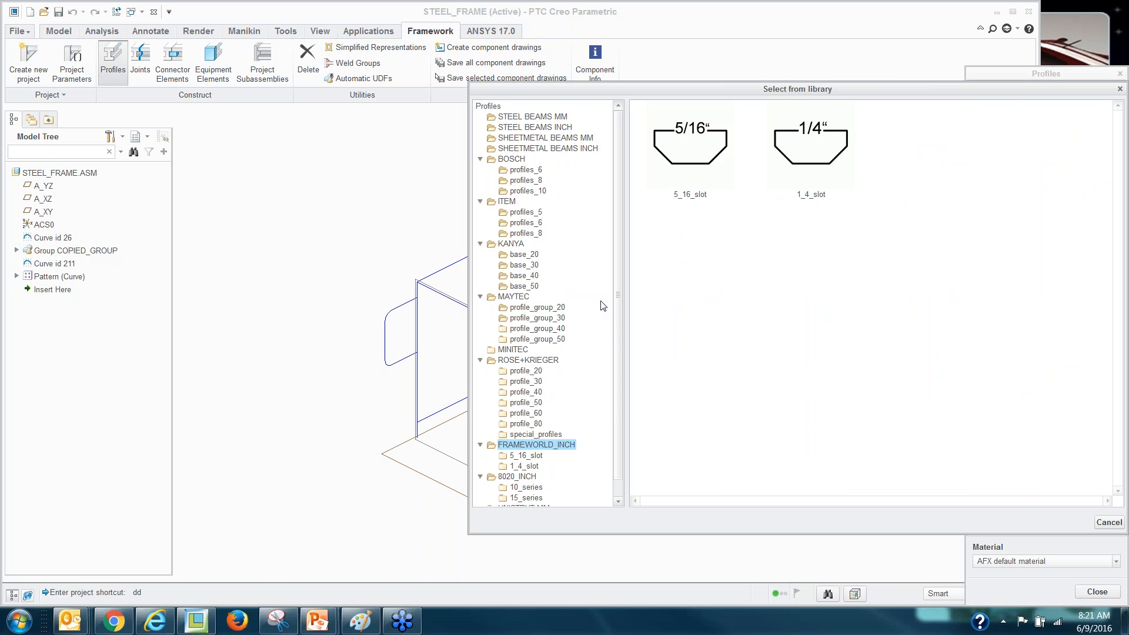
Choose RECTANGULAR TUBE from the STEEL BEAMS INCH library.
left_click(539, 129)
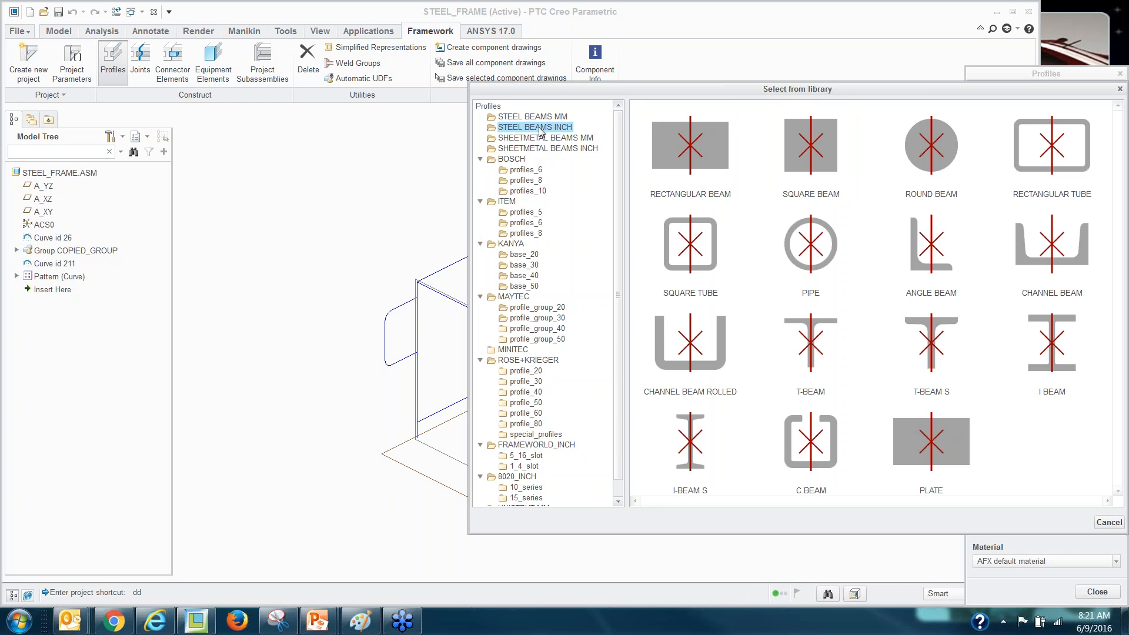
left_click(480, 160)
left_click(480, 170)
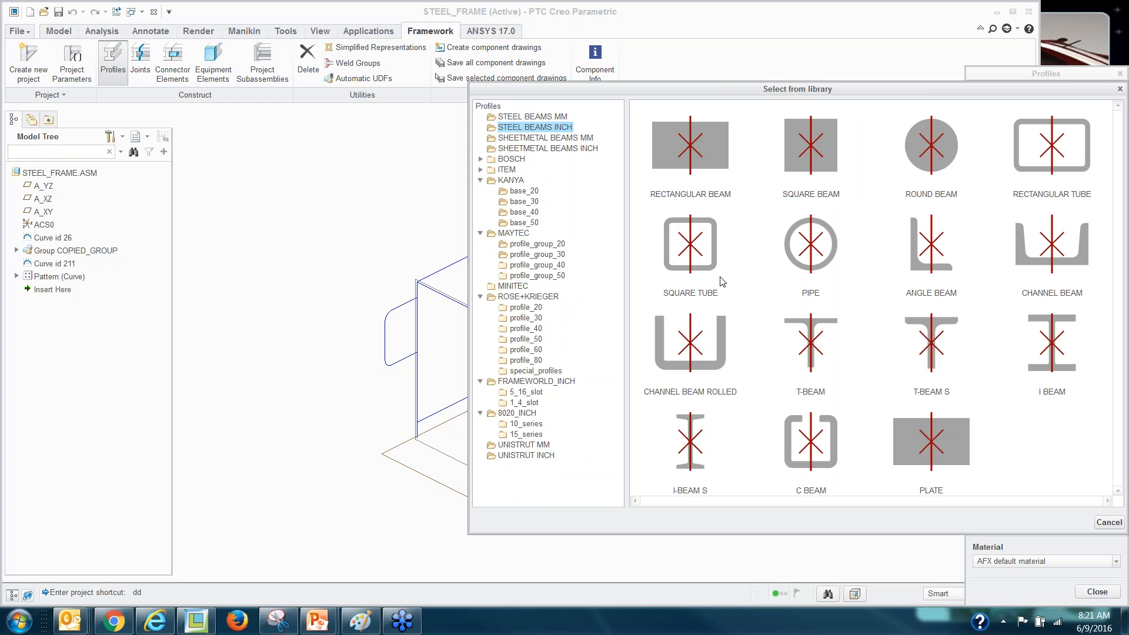
double_click(1050, 152)
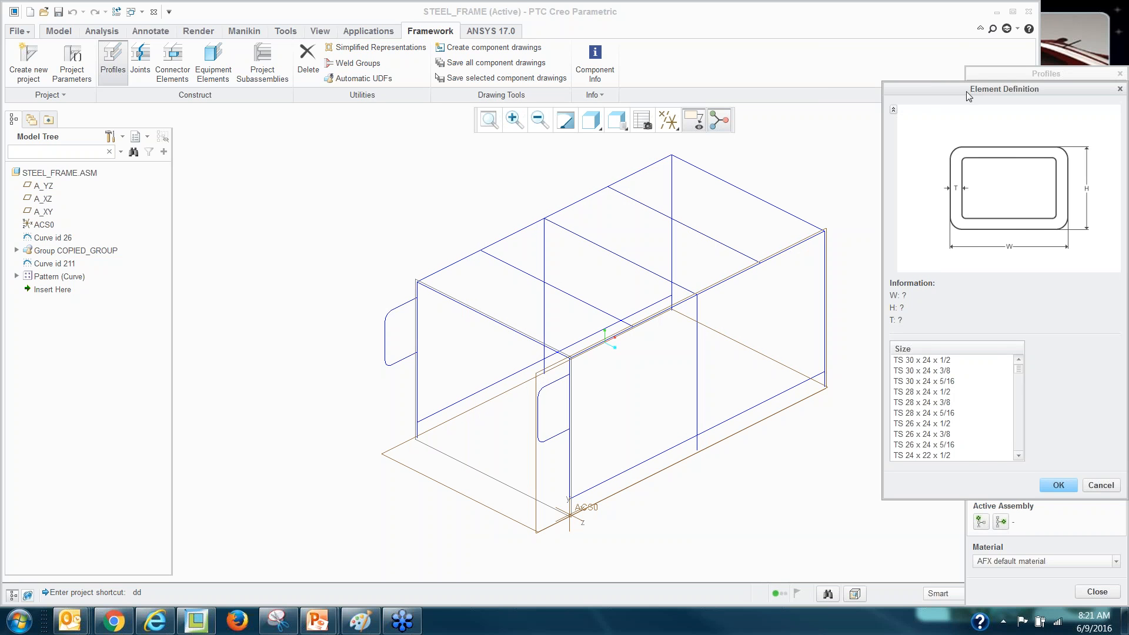
Try the inch tube sizes and confirm TS 26 x 24 x 1/2.
left_click_drag(943, 90, 885, 86)
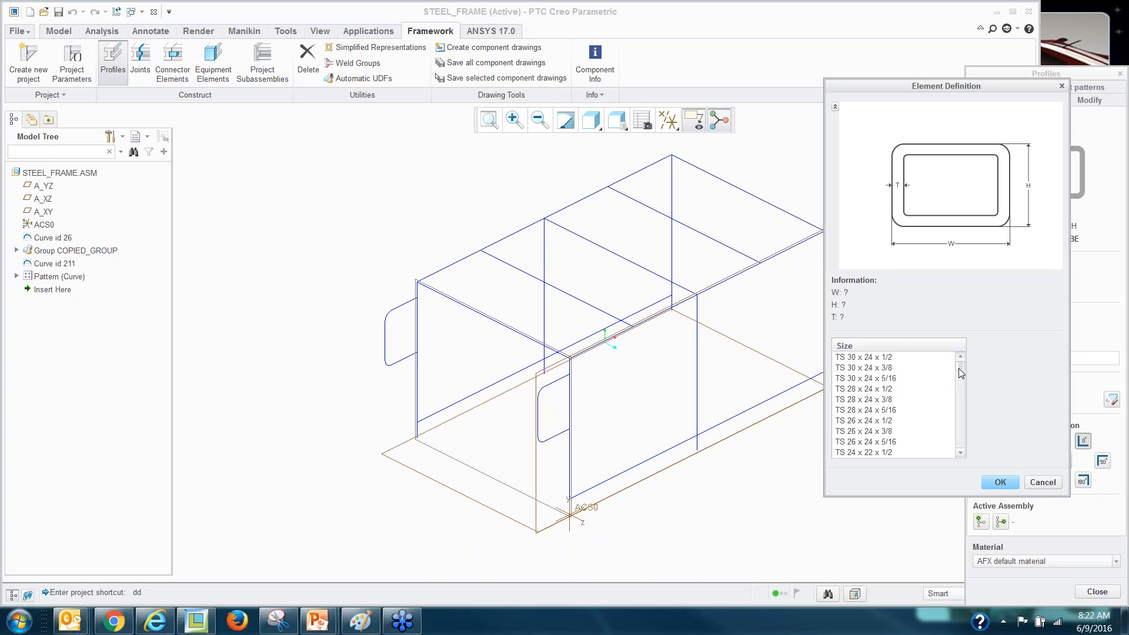
left_click(865, 400)
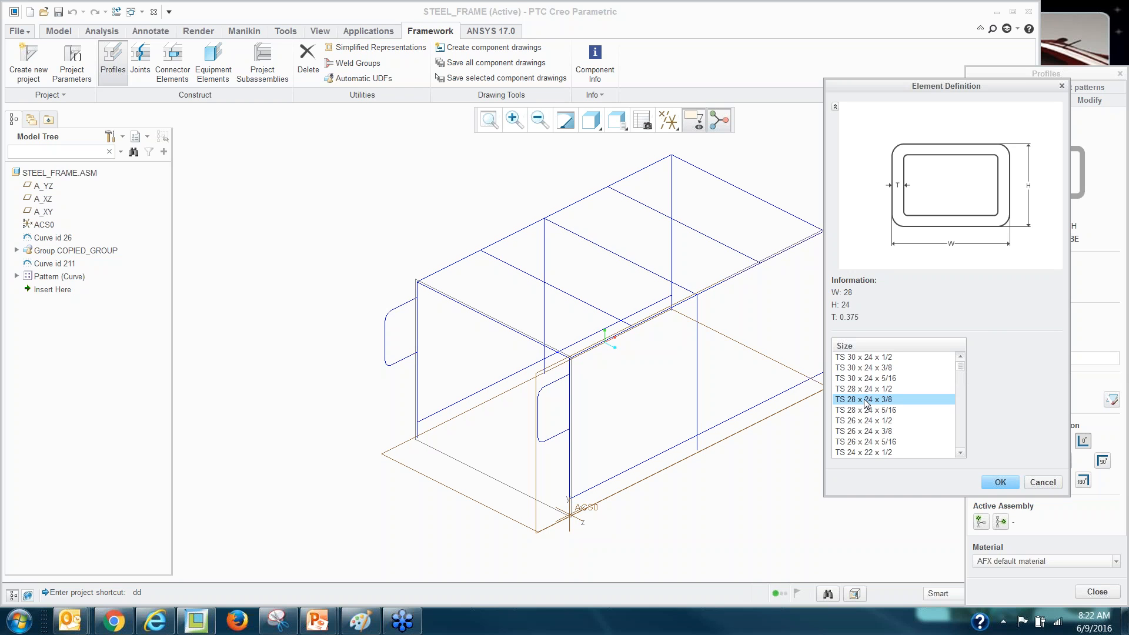
left_click(862, 432)
left_click(863, 379)
left_click(865, 421)
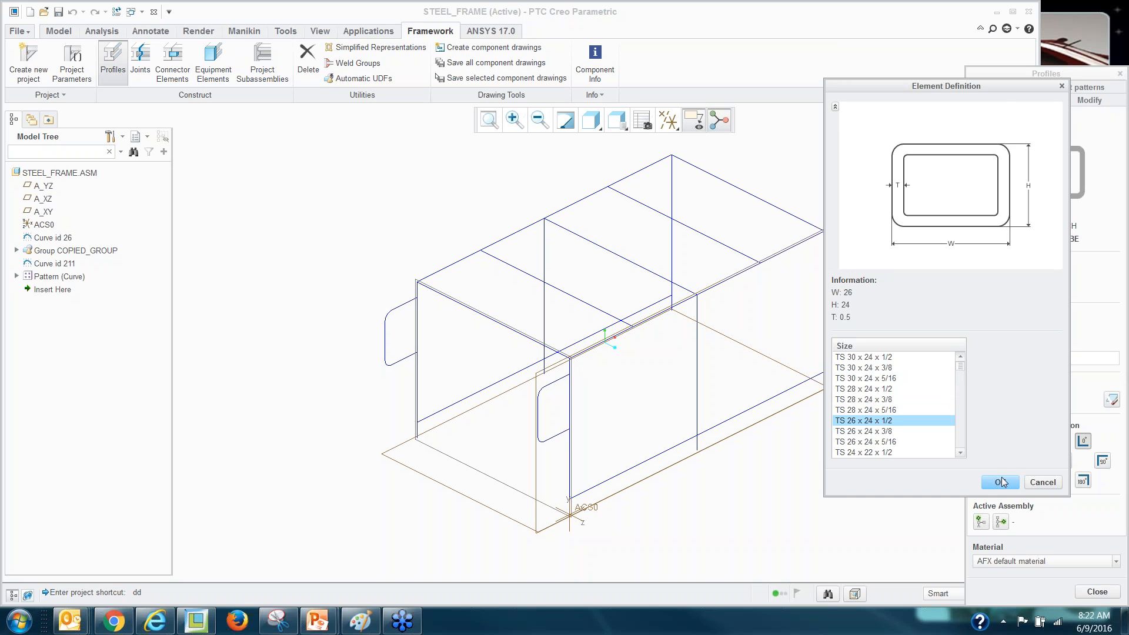
left_click(1000, 482)
Switch to the metric rectangular tube from STEEL BEAMS MM with the DIN 2395 standard.
left_click(984, 232)
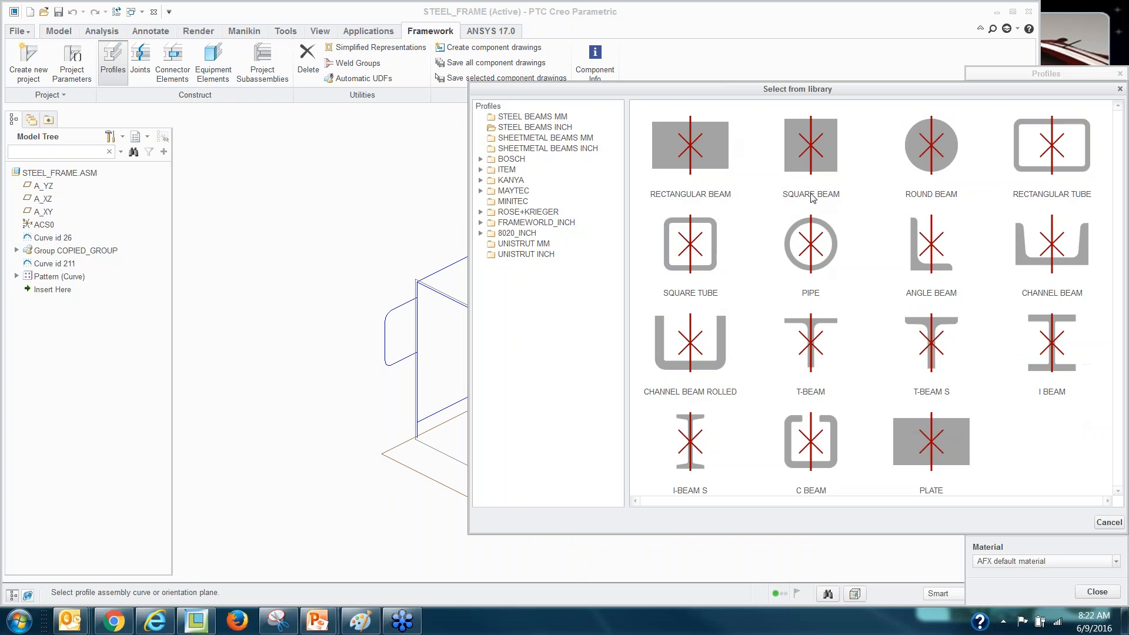
left_click(544, 119)
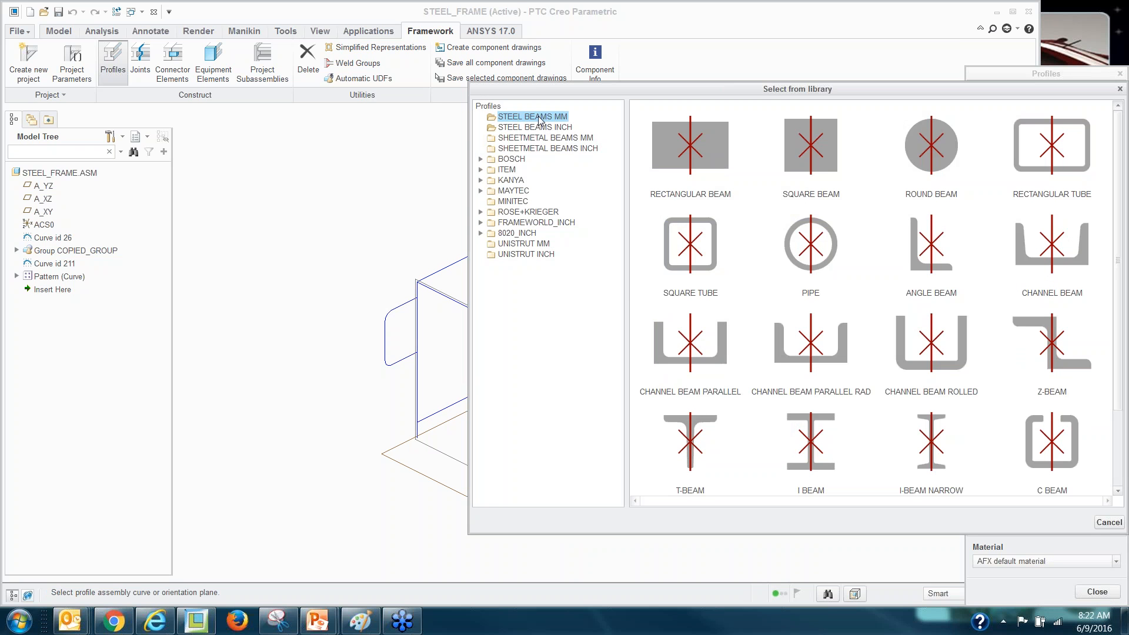
left_click(1045, 154)
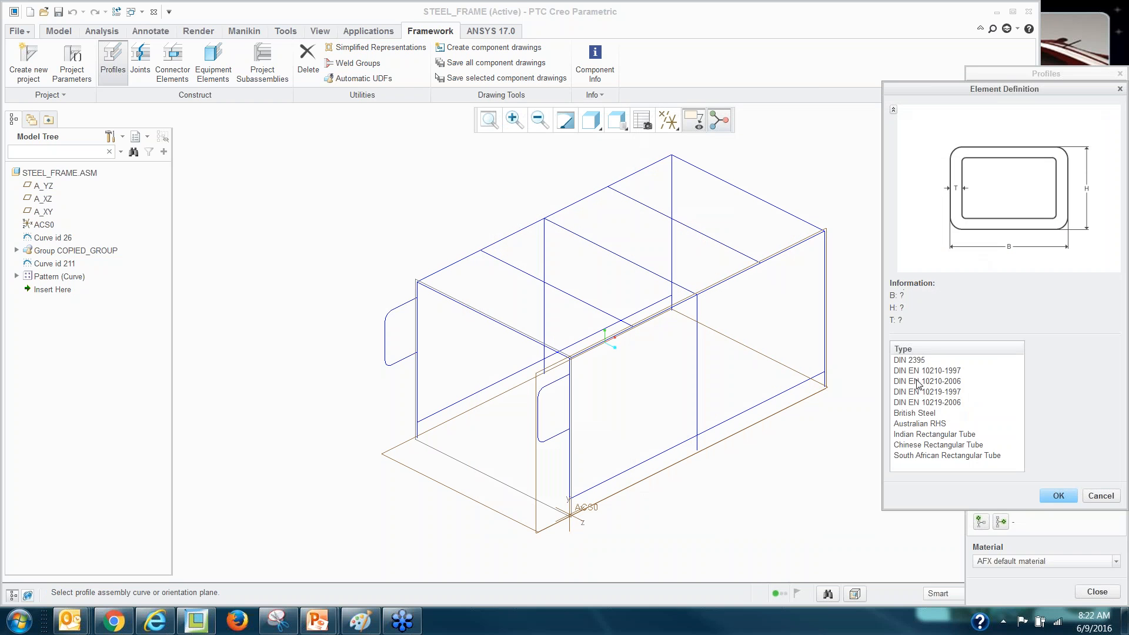
left_click(906, 414)
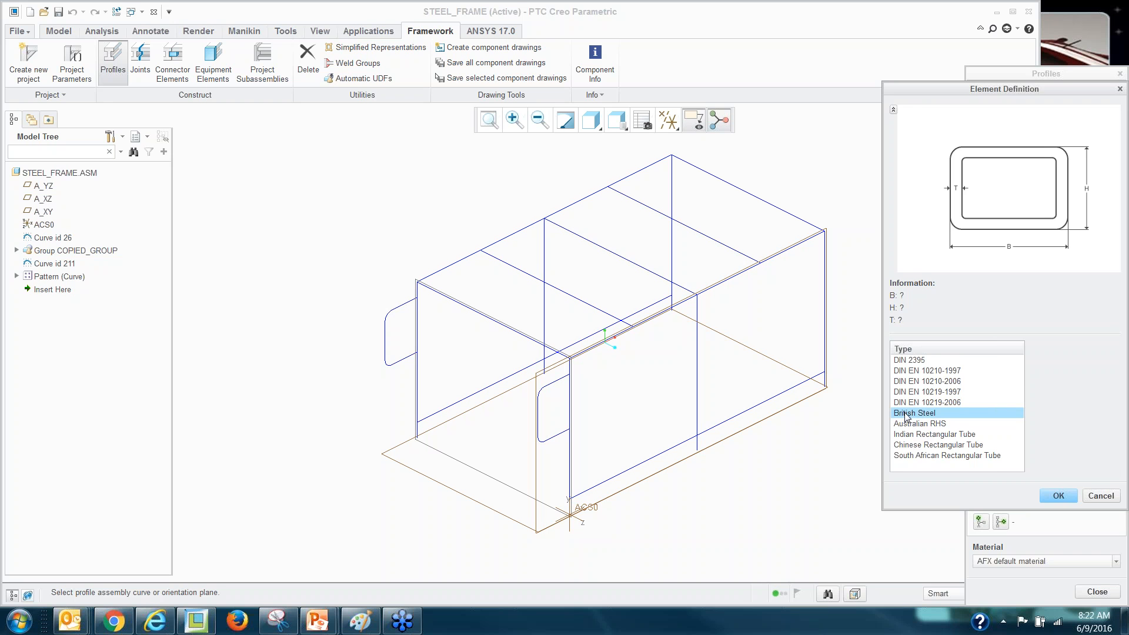
left_click(883, 425)
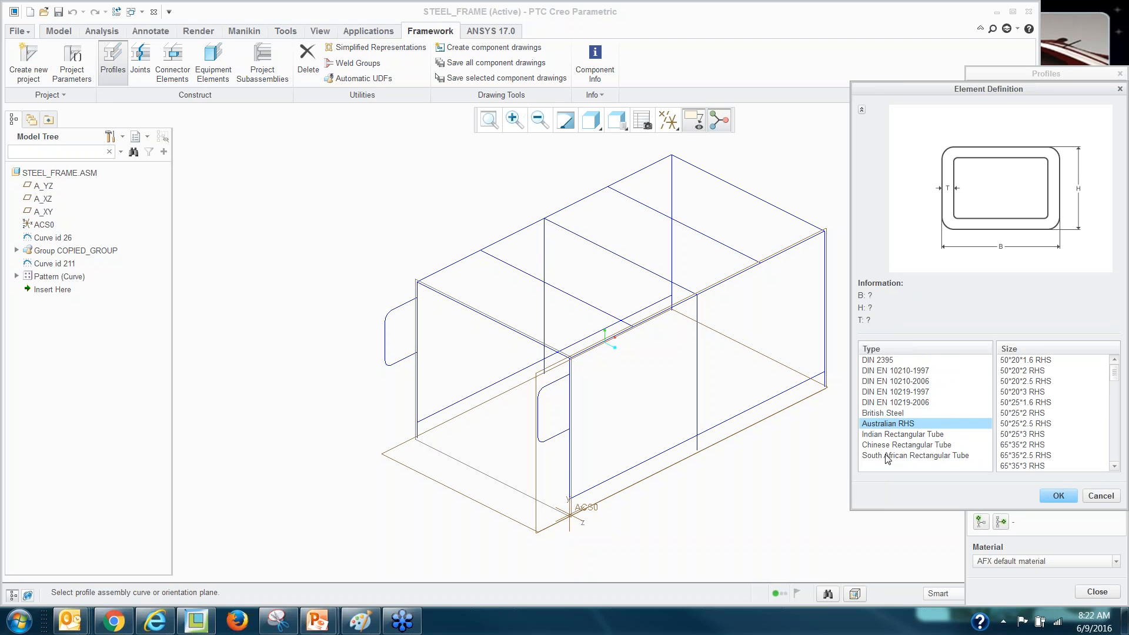
left_click(876, 360)
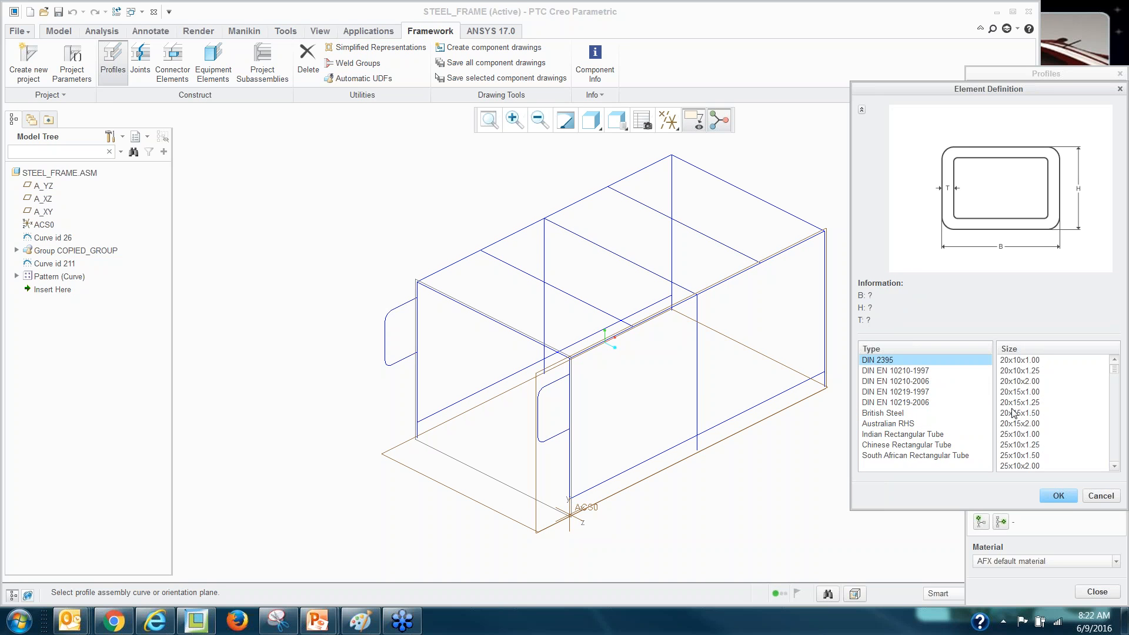
Select and confirm the 120x80x4.00 tube size.
scroll(1009, 425, "down", 10)
scroll(1024, 428, "down", 10)
scroll(1024, 429, "down", 8)
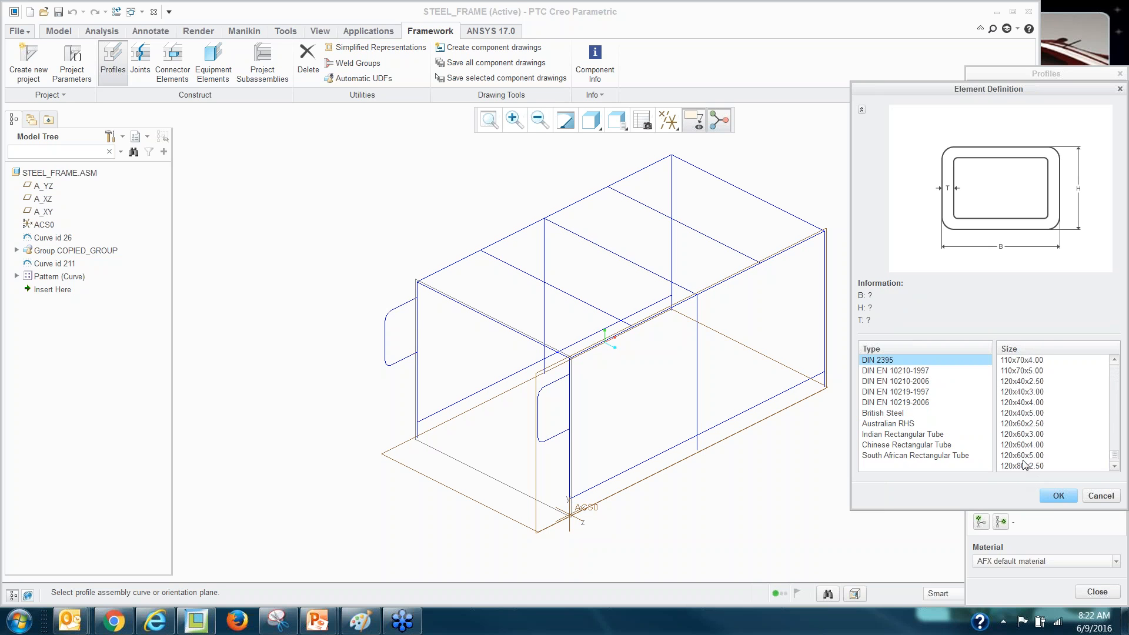
scroll(1023, 444, "up", 6)
scroll(1024, 444, "up", 4)
scroll(1024, 444, "down", 2)
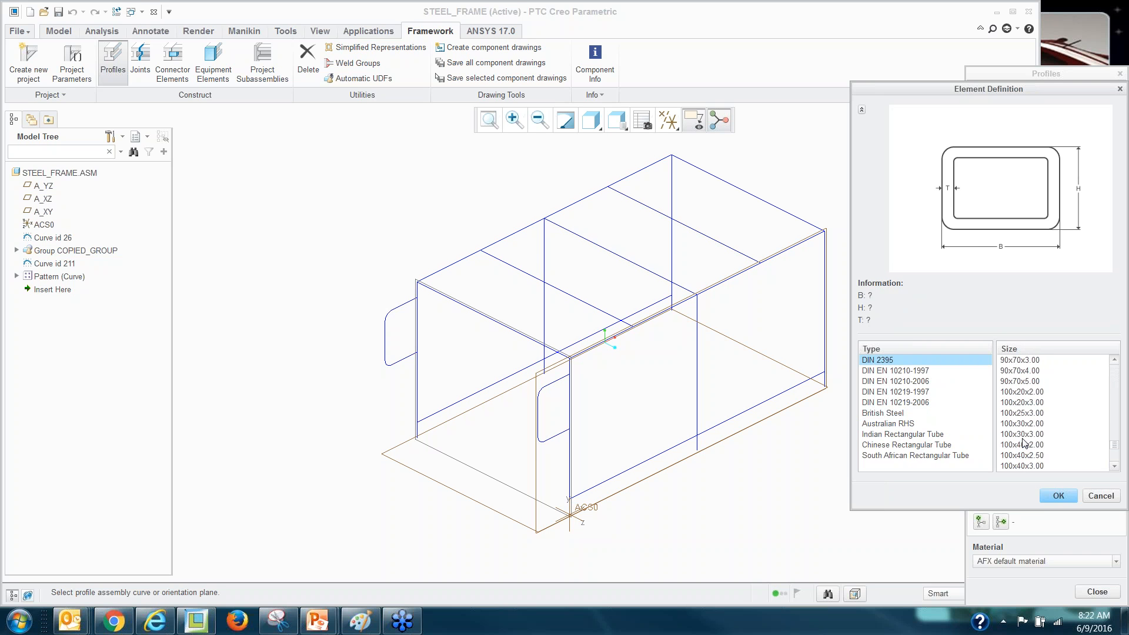
scroll(1023, 444, "down", 8)
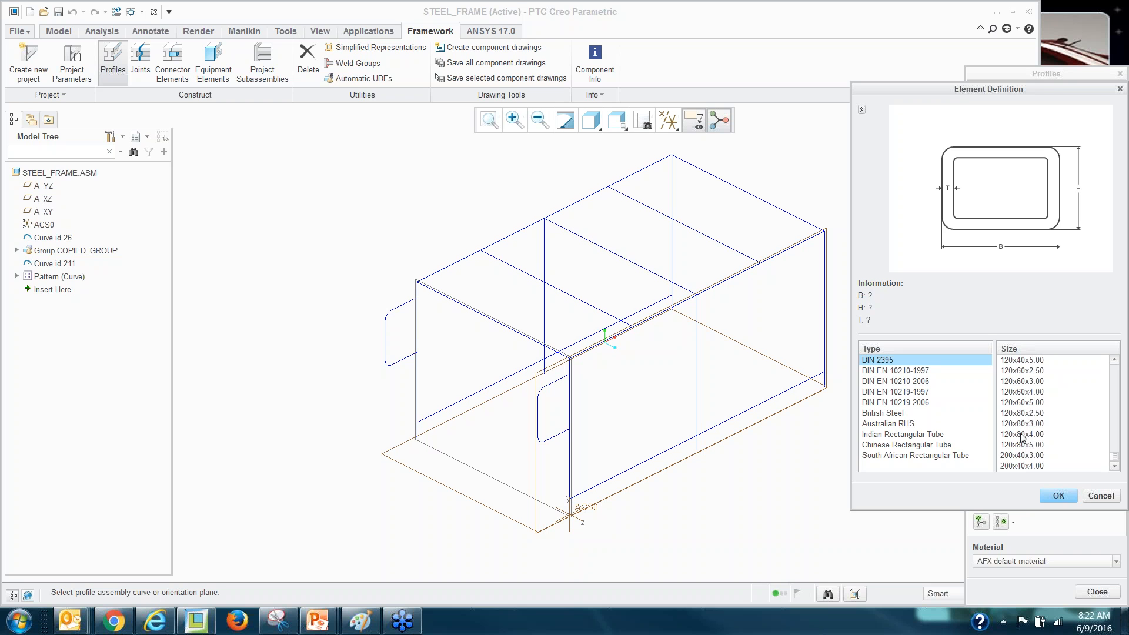
left_click(1023, 435)
left_click(1059, 496)
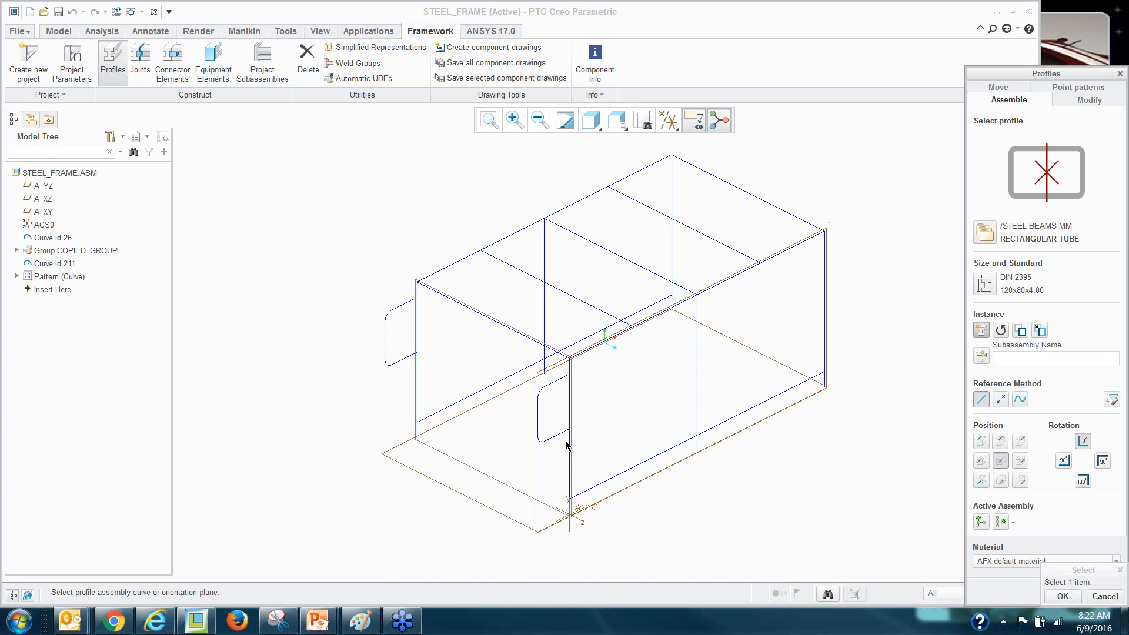
With A_XY as orientation, place 120x80x4.00 tubes on the front vertical curve and long top curve.
left_click(535, 469)
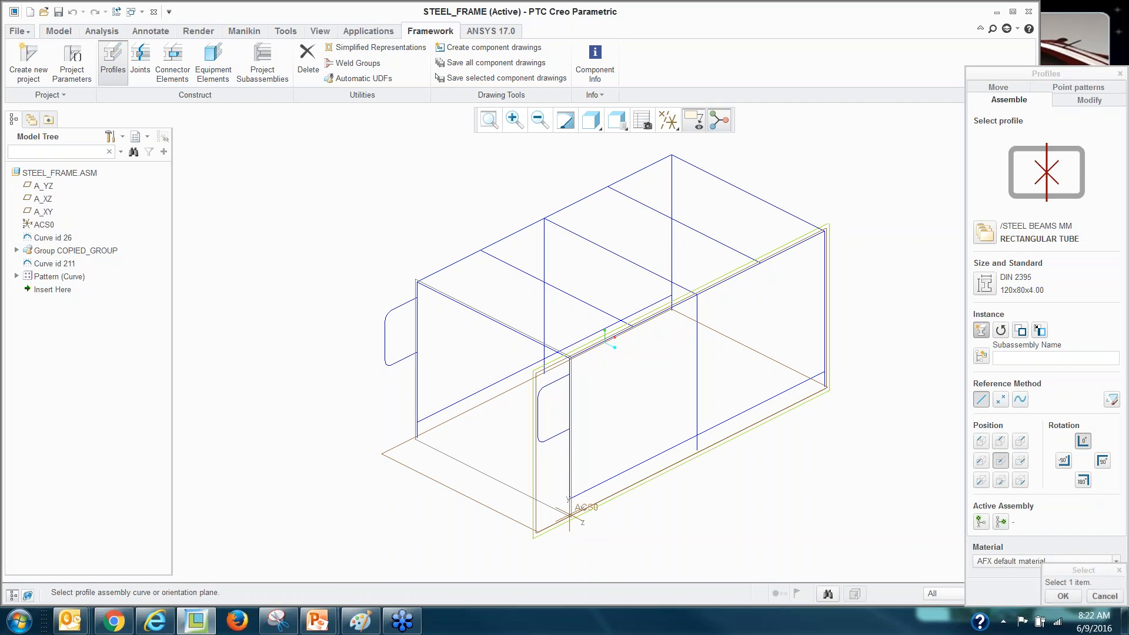
left_click(571, 466)
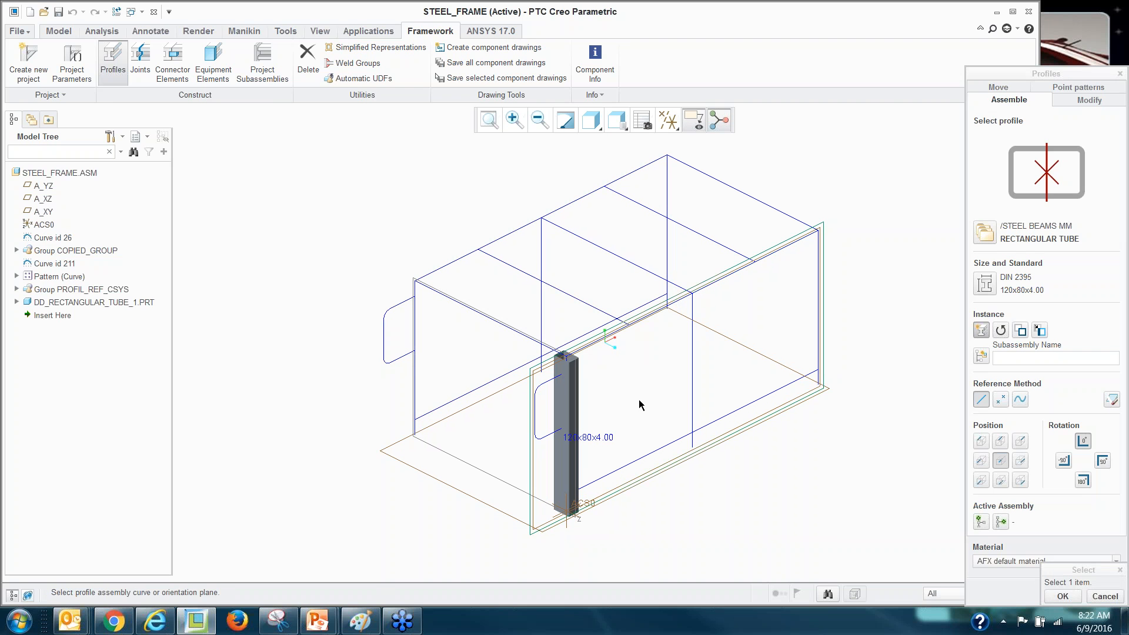
left_click(651, 318)
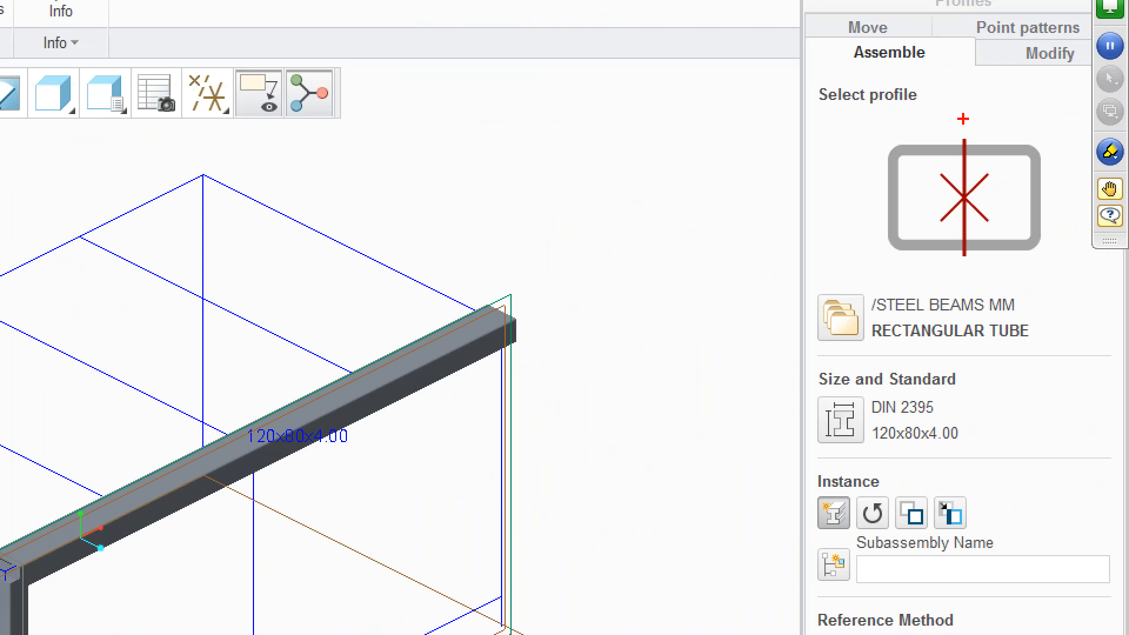
left_click_drag(963, 120, 962, 271)
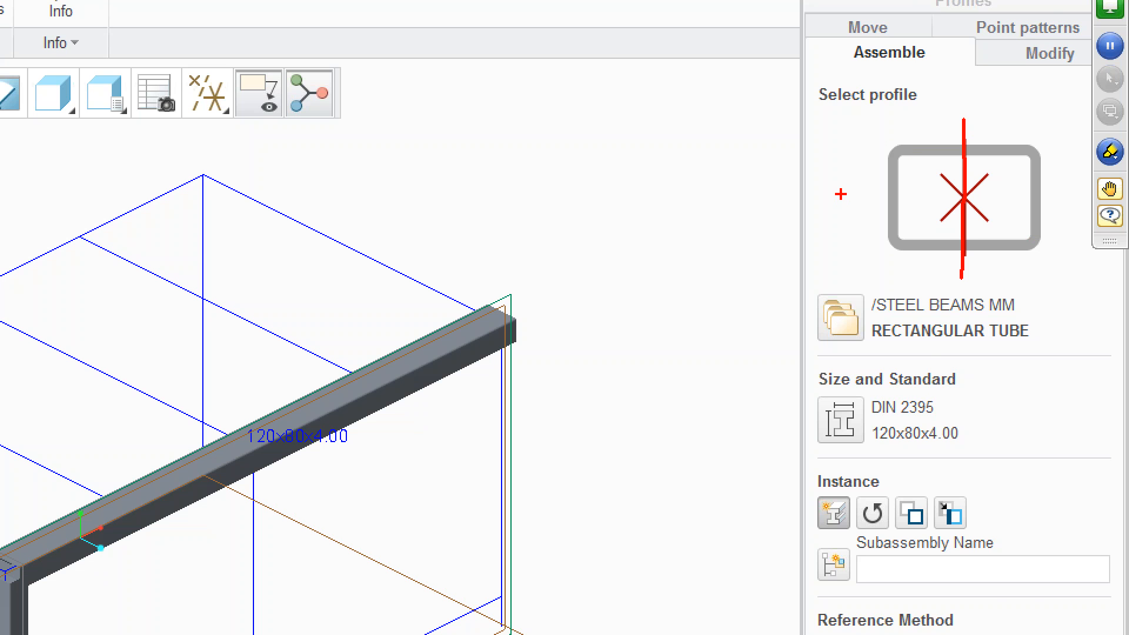
key("Escape")
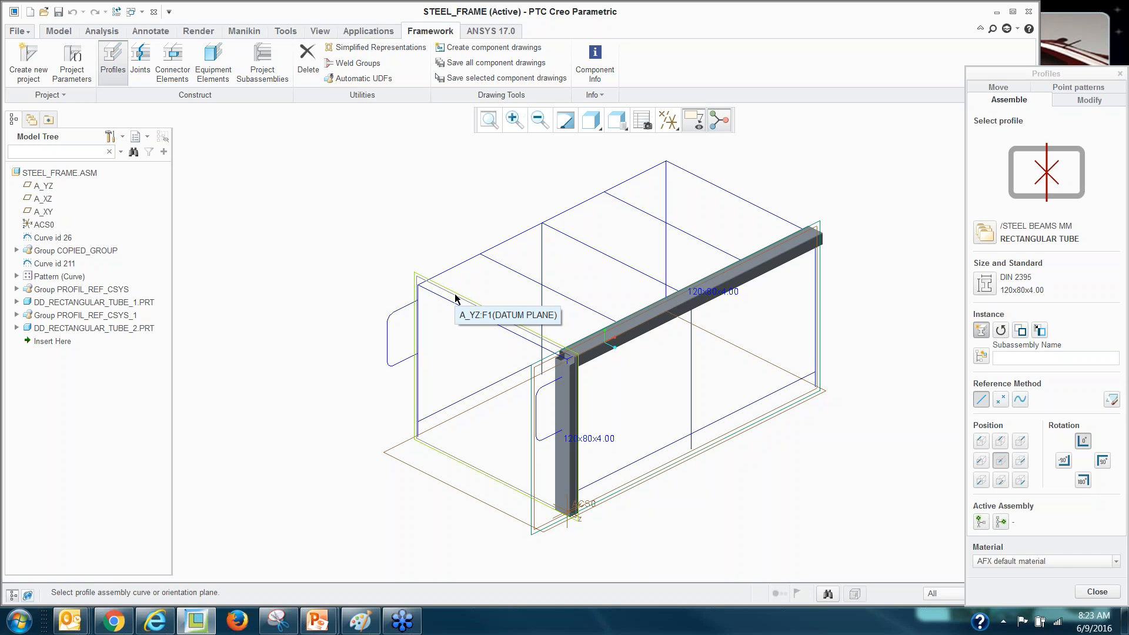
Add tubes on the left and back top edges and copy the long top tube onto the last top edge.
left_click(476, 313)
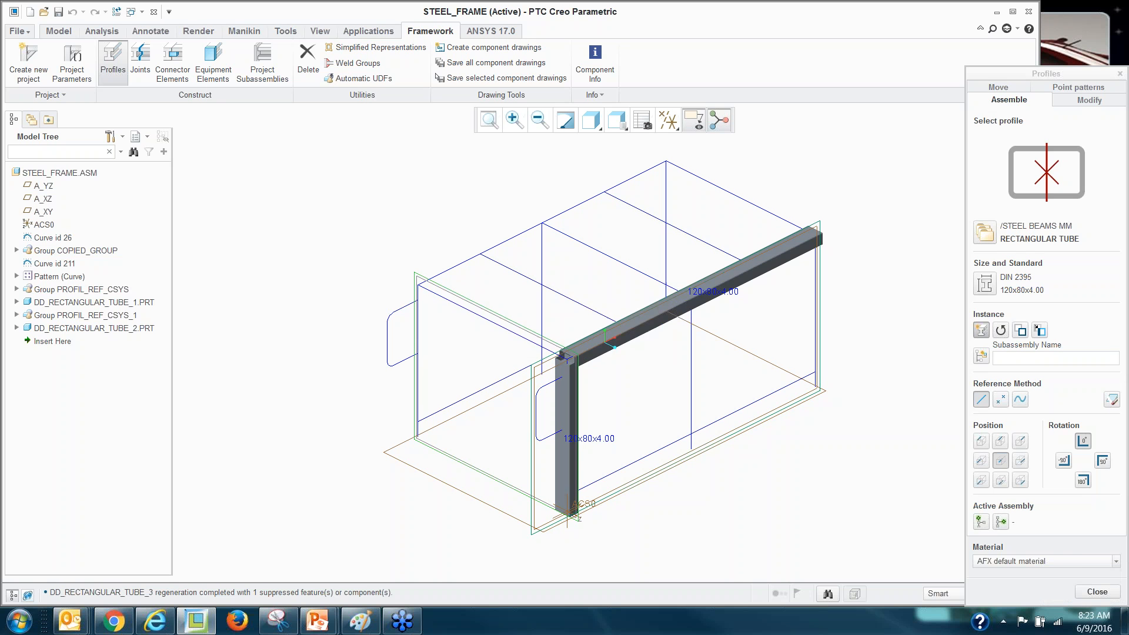
left_click(742, 198)
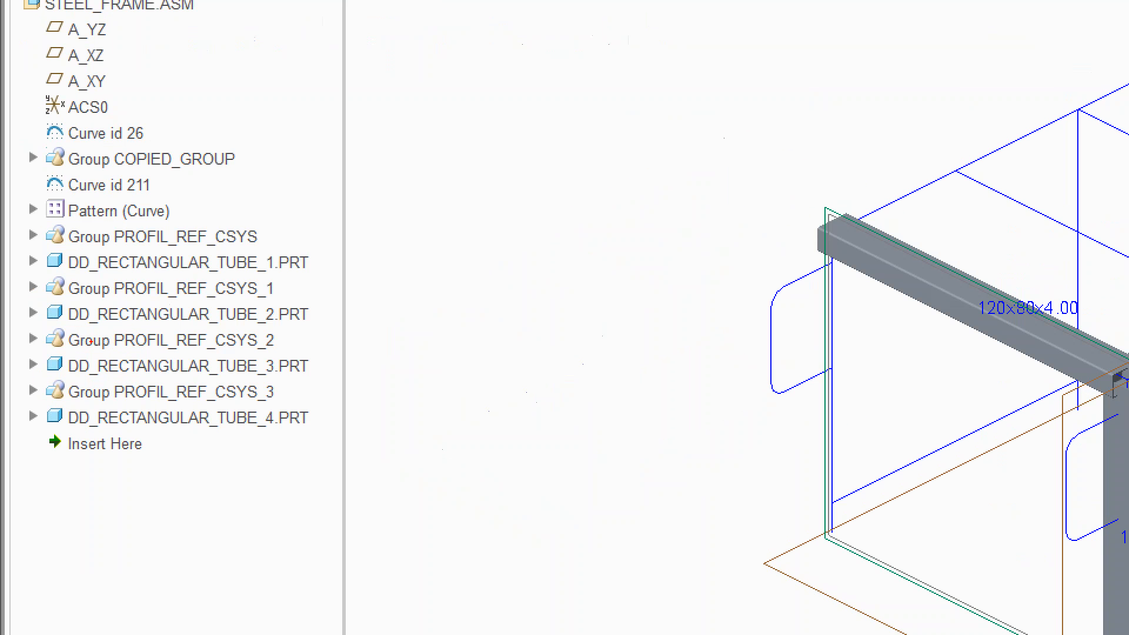
left_click_drag(50, 248, 133, 267)
mouse_move(42, 299)
left_mouse_down()
mouse_move(189, 327)
mouse_move(339, 325)
left_mouse_up()
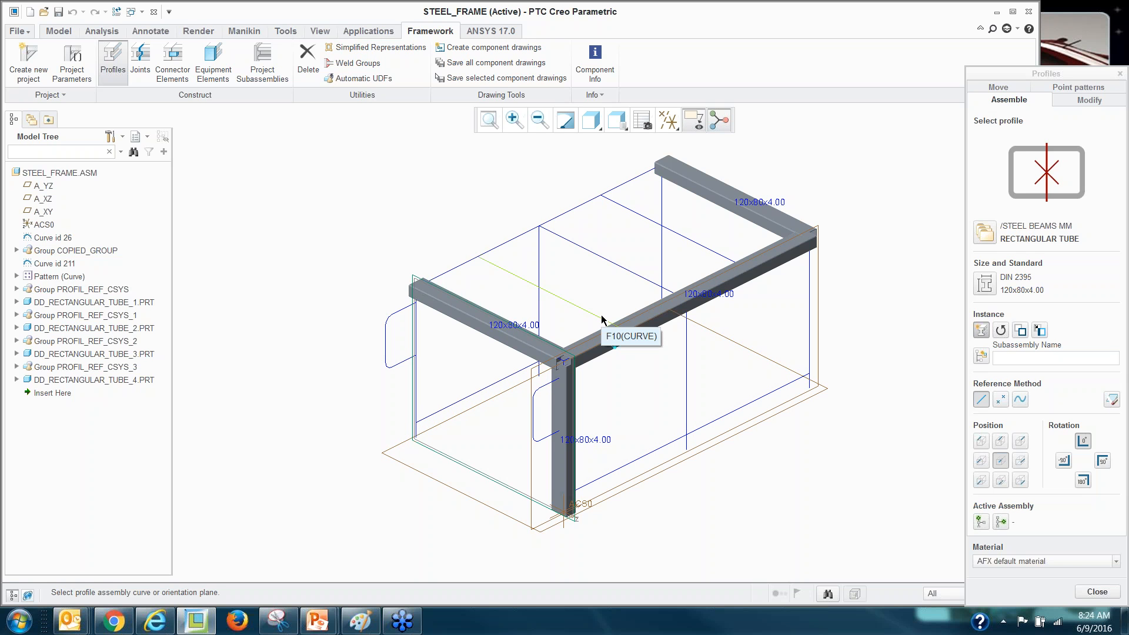
left_click(582, 307)
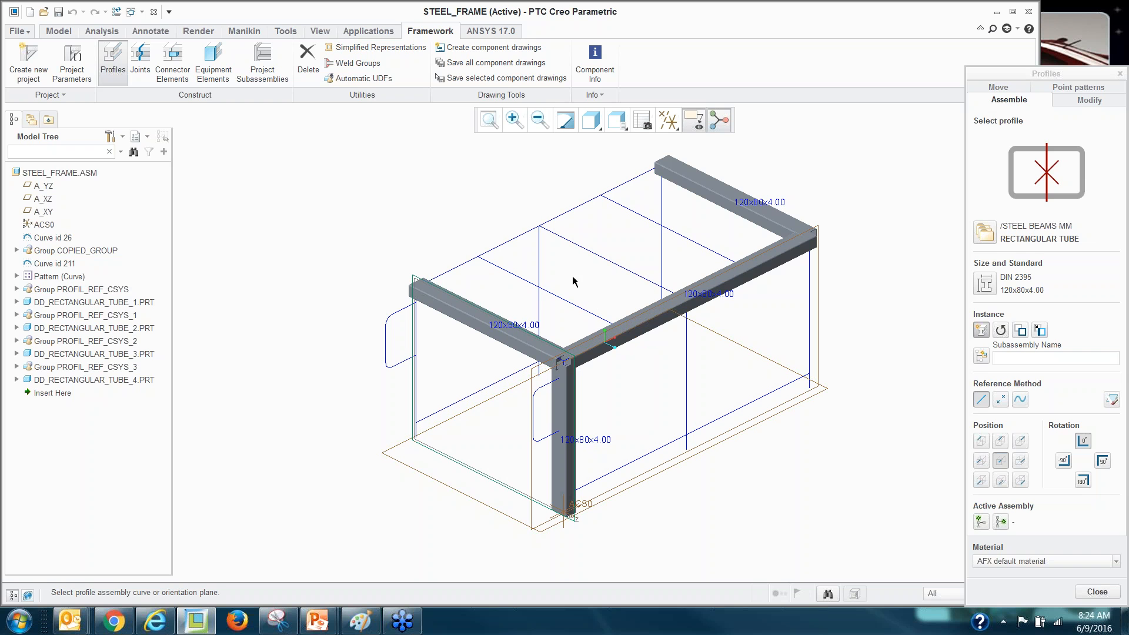
left_click(1001, 330)
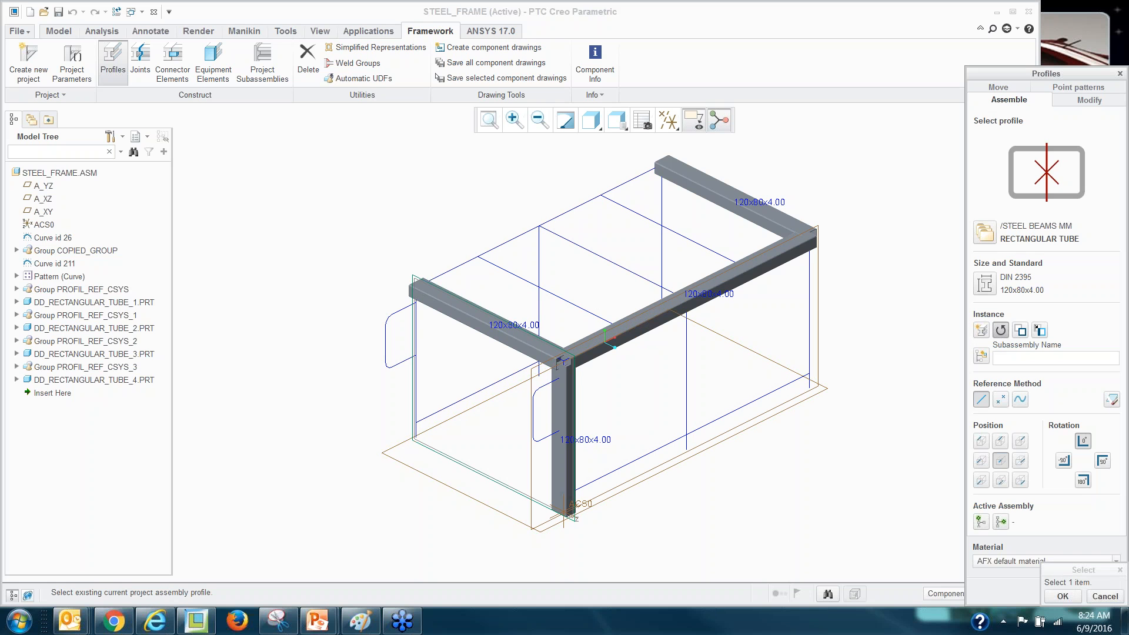
left_click(777, 267)
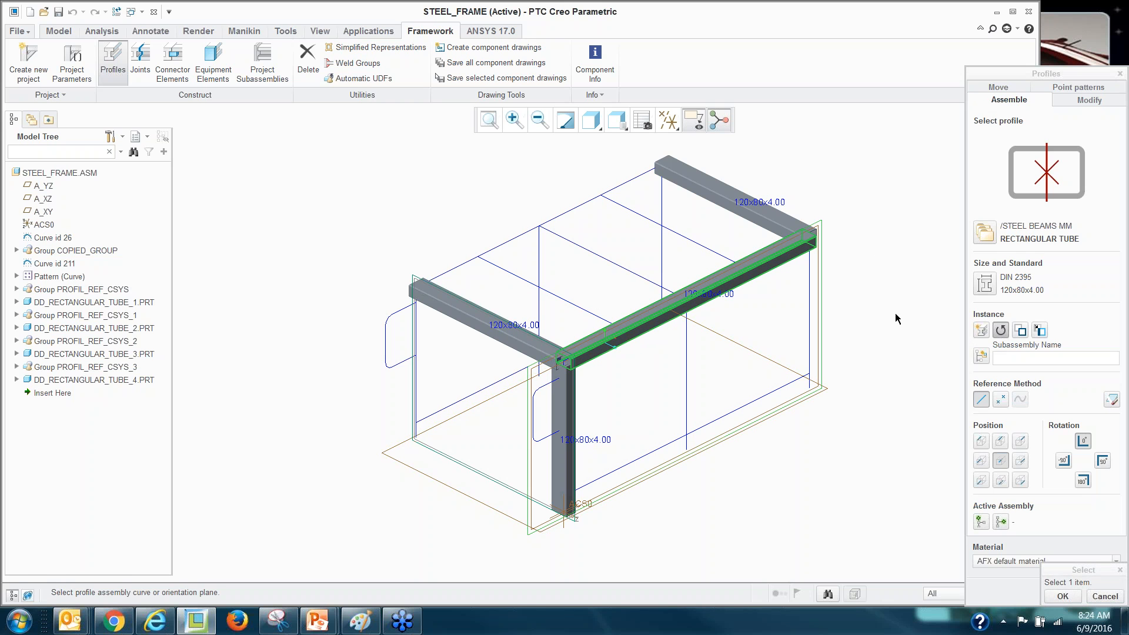
left_click(589, 204)
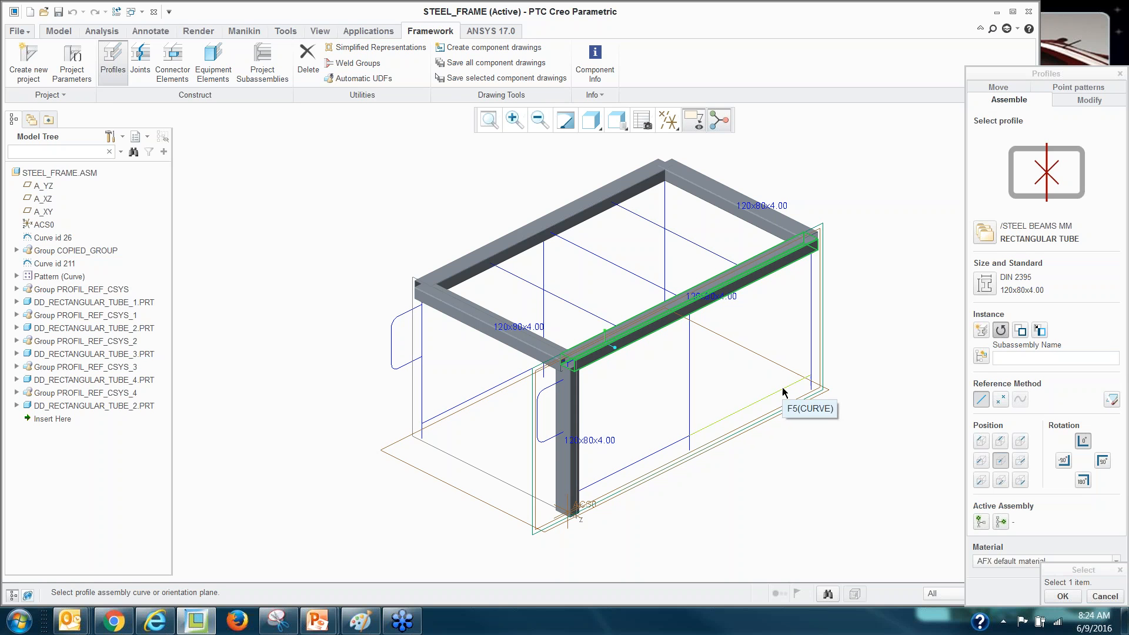
Copy the front vertical post to the left, back and right front corners.
left_click(1001, 330)
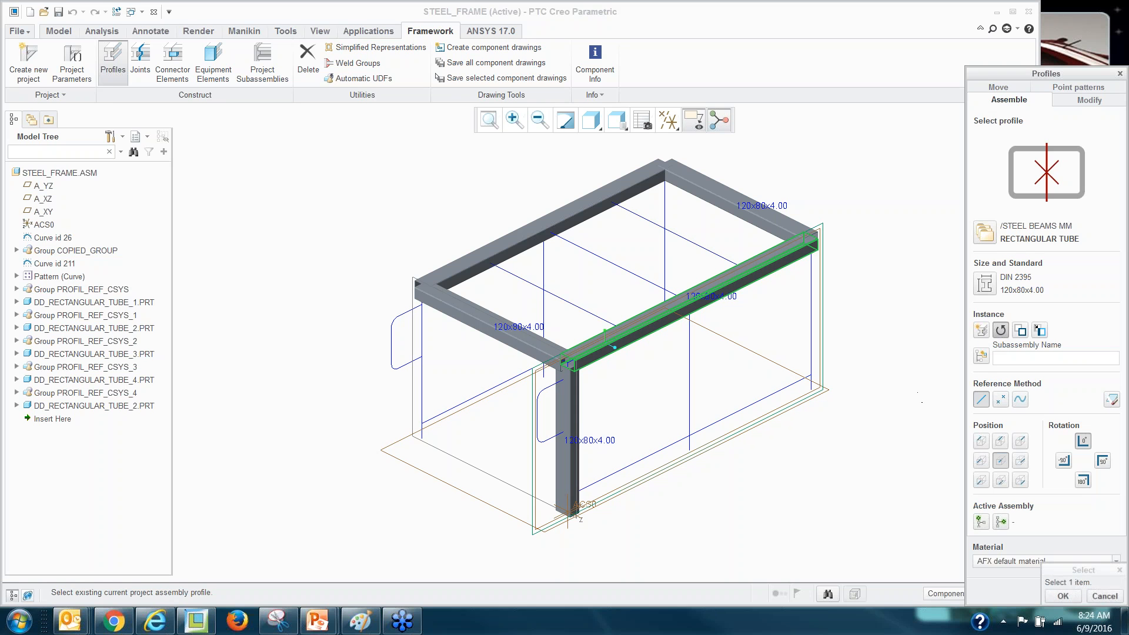
left_click(567, 444)
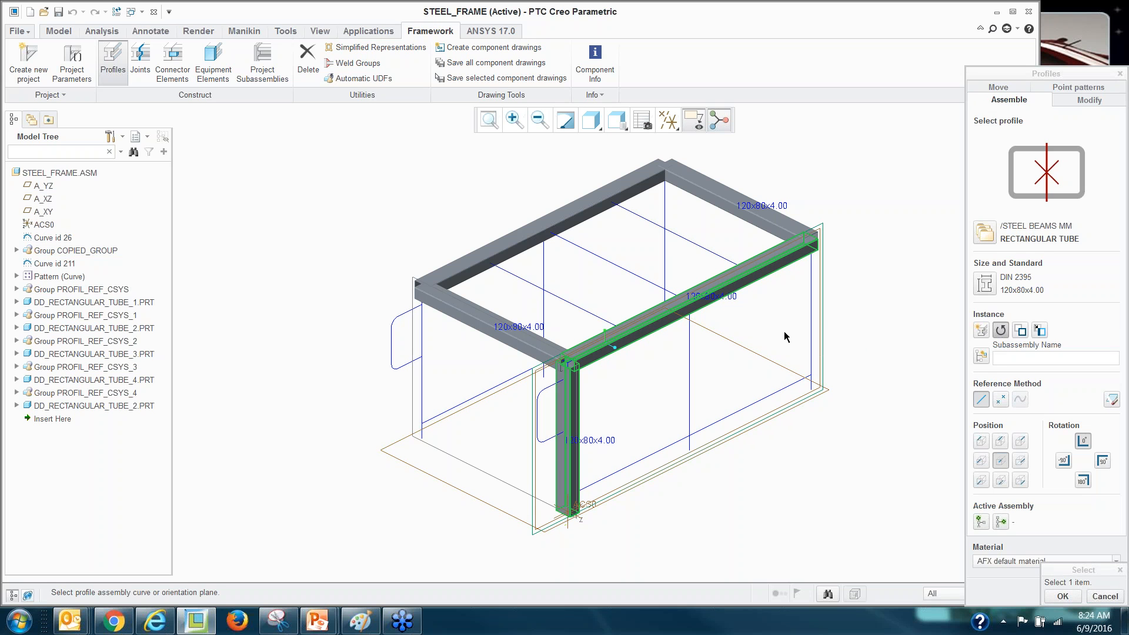
left_click(422, 393)
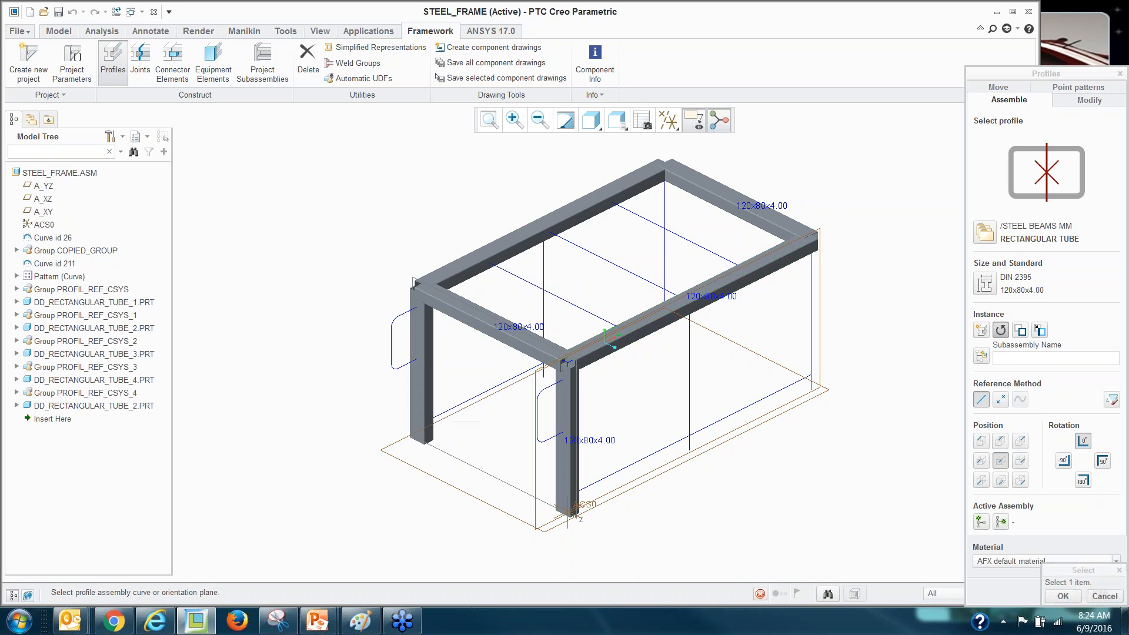
left_click(666, 213)
left_click(811, 326)
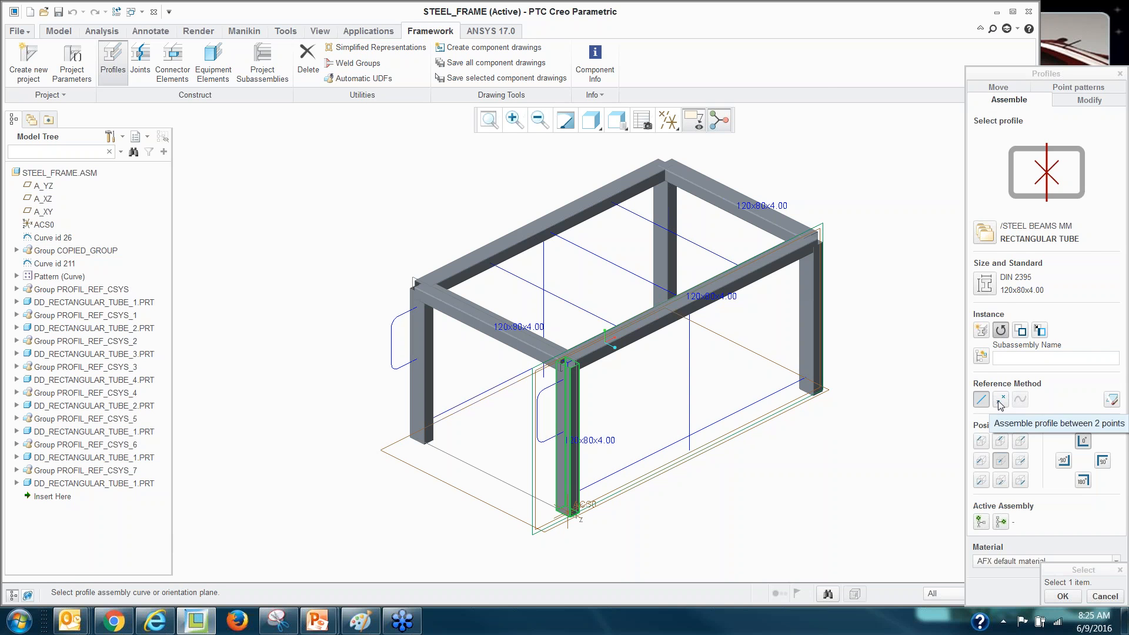
Choose the rectangular beam profile with DIN 1017 standard at size 80x40.
left_click(984, 232)
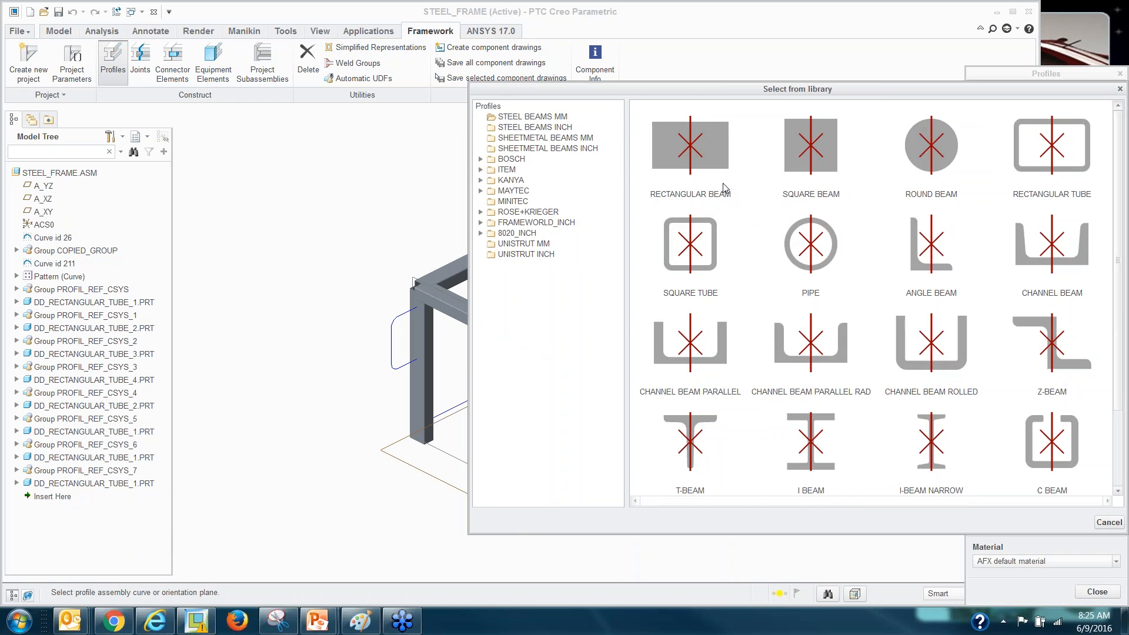
double_click(686, 147)
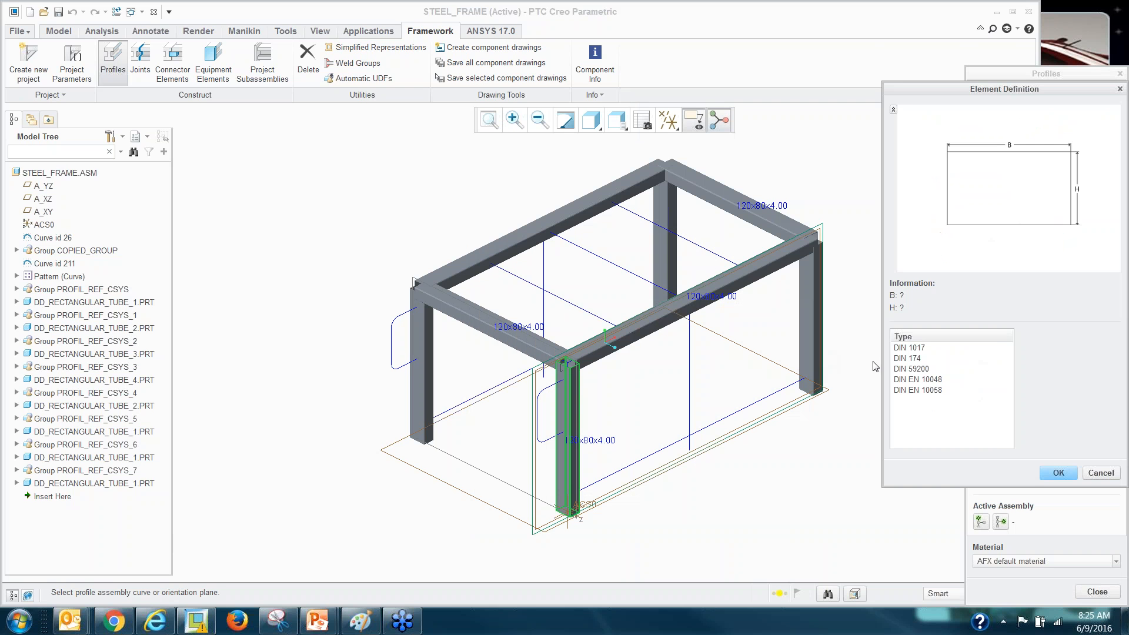
left_click(921, 349)
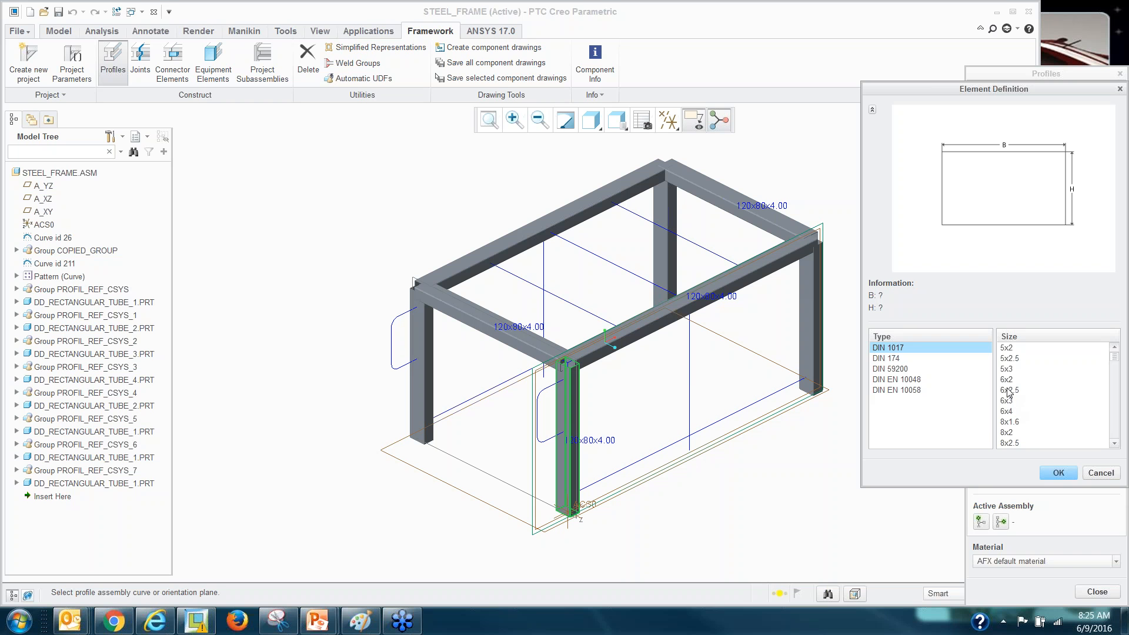
left_click(1007, 391)
scroll(1017, 414, "down", 15)
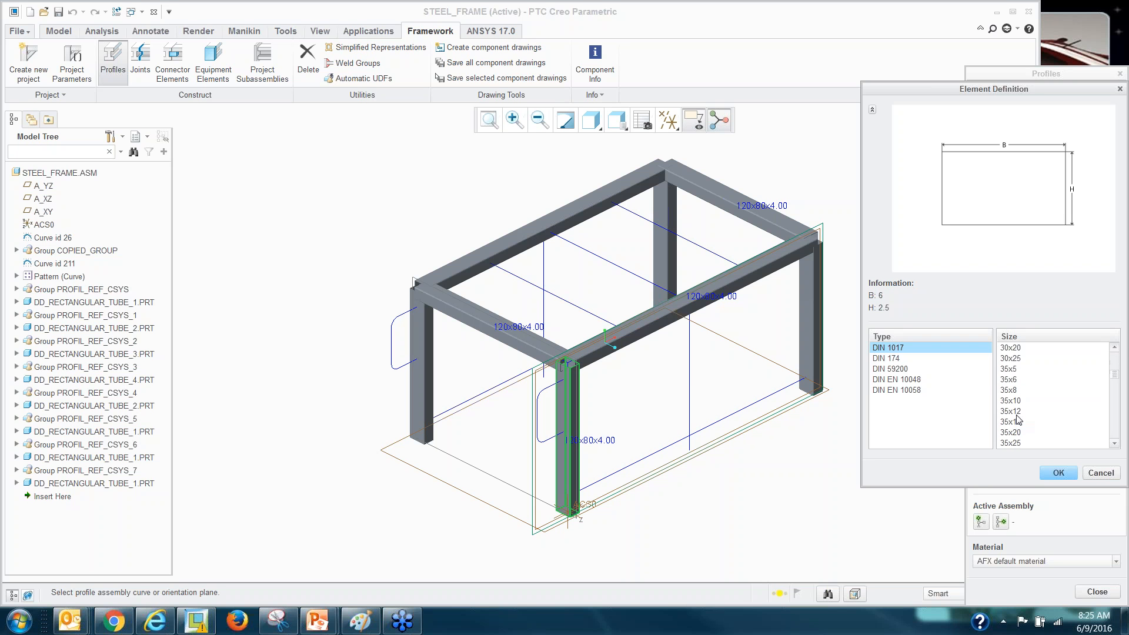
scroll(1018, 419, "down", 5)
scroll(1017, 420, "down", 15)
scroll(1018, 419, "down", 4)
left_click(1019, 443)
left_click(1058, 474)
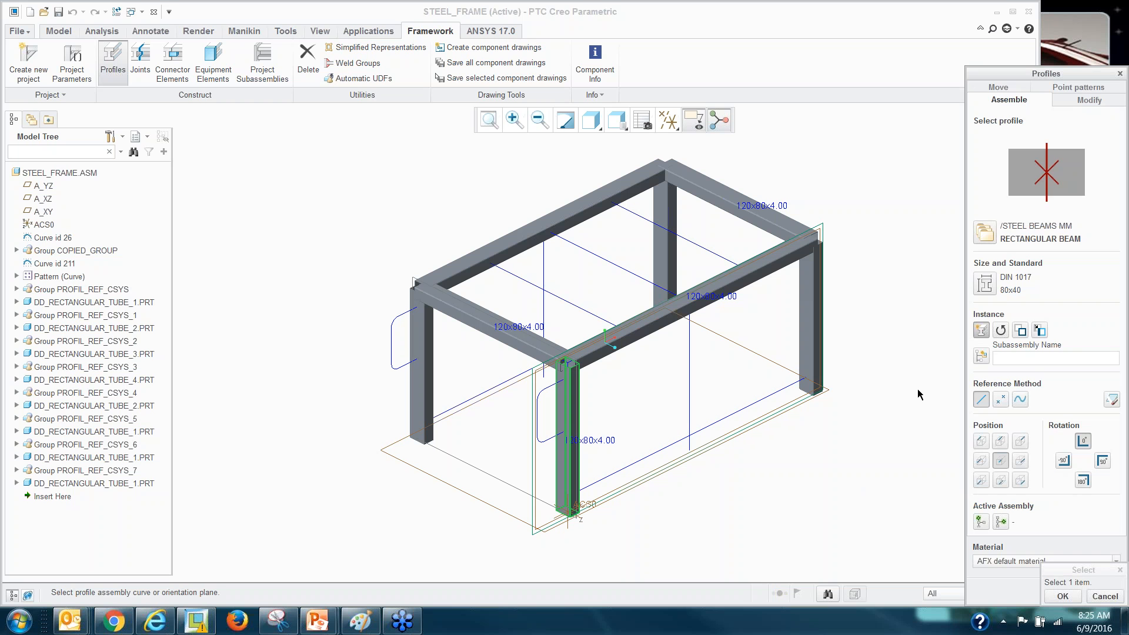
Place the beam diagonally between a point on the long top tube and the right post.
left_click(1002, 400)
left_click(688, 303)
left_click(811, 375)
scroll(837, 368, "down", 6)
scroll(735, 376, "up", 6)
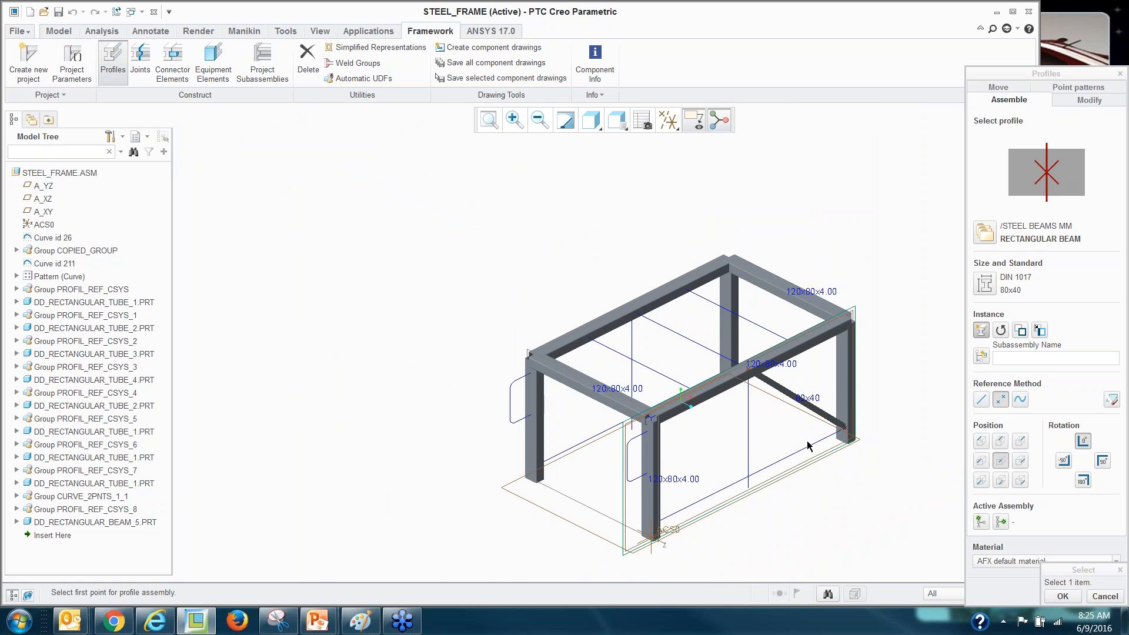
scroll(808, 445, "down", 3)
scroll(797, 461, "up", 2)
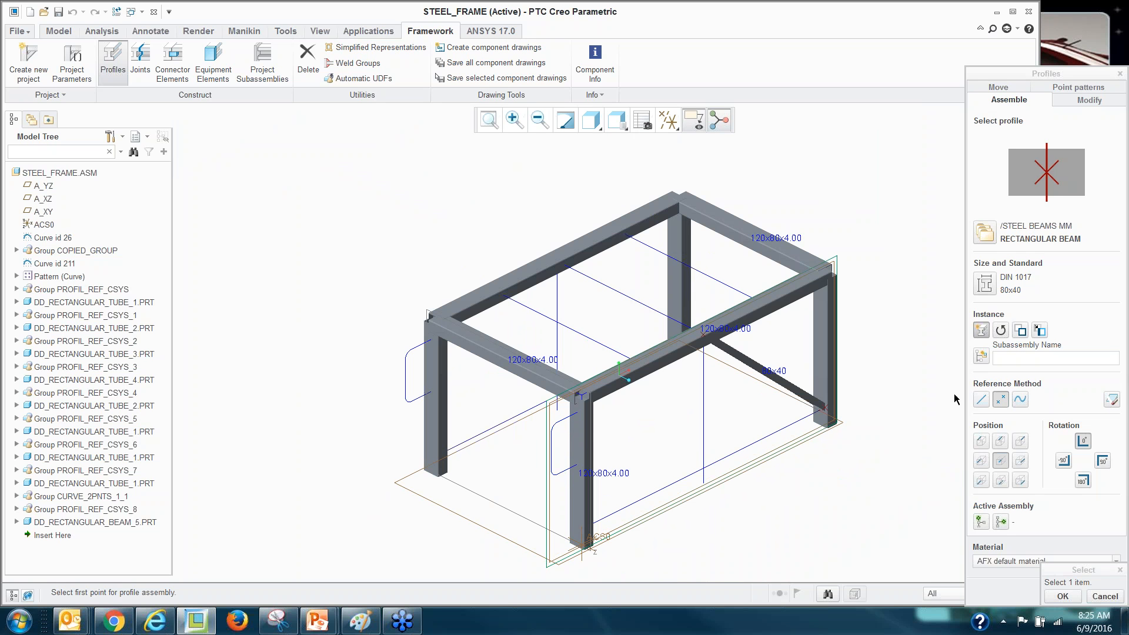
Choose the DIN 1017 rectangular beam at size 25x10.
left_click(991, 236)
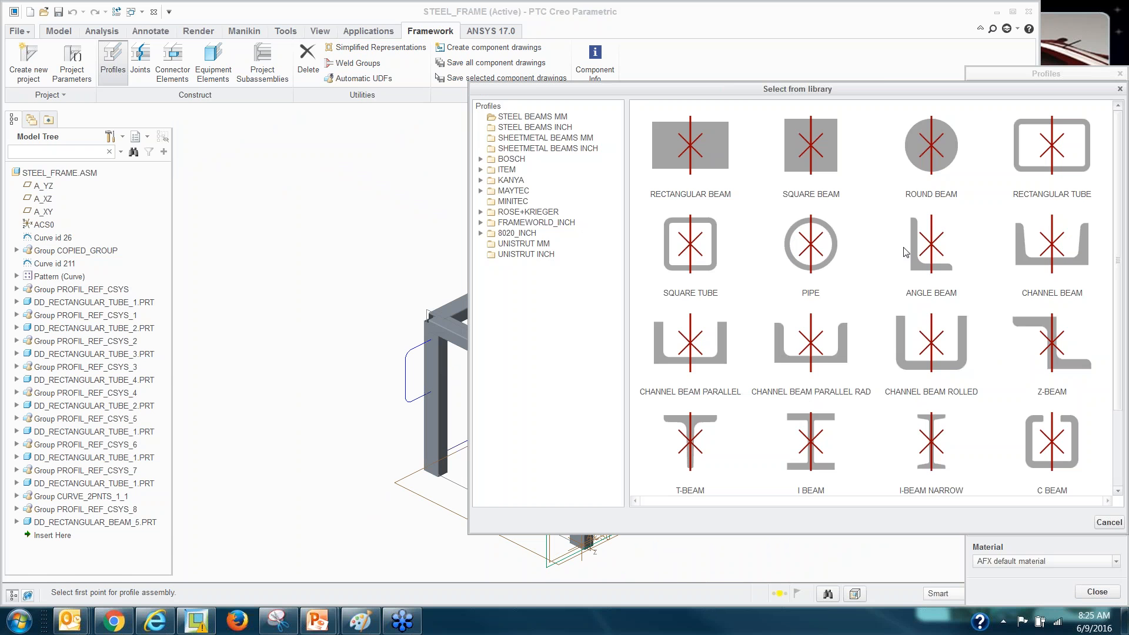
left_click(694, 157)
left_click(905, 351)
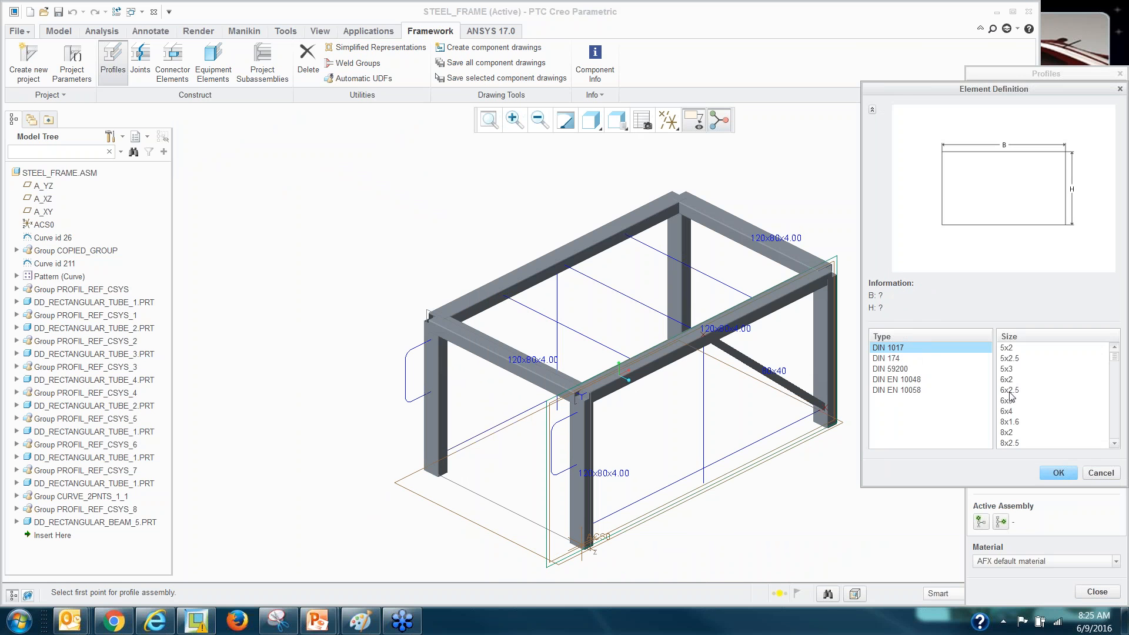
left_click(1005, 380)
scroll(1011, 428, "down", 4)
scroll(1012, 428, "down", 5)
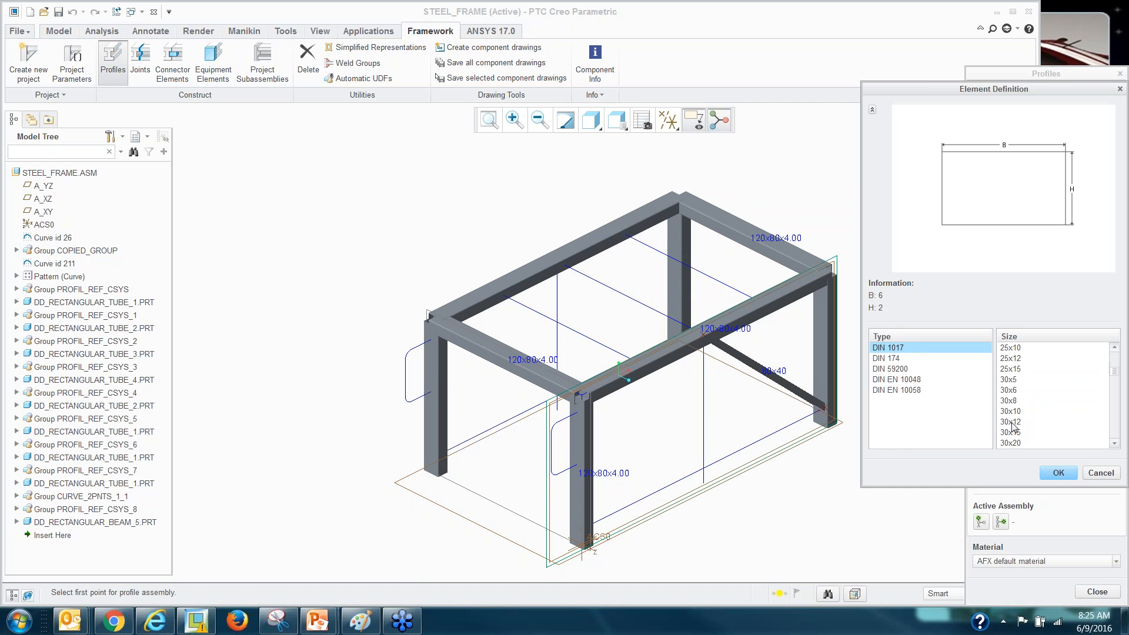
left_click(1007, 349)
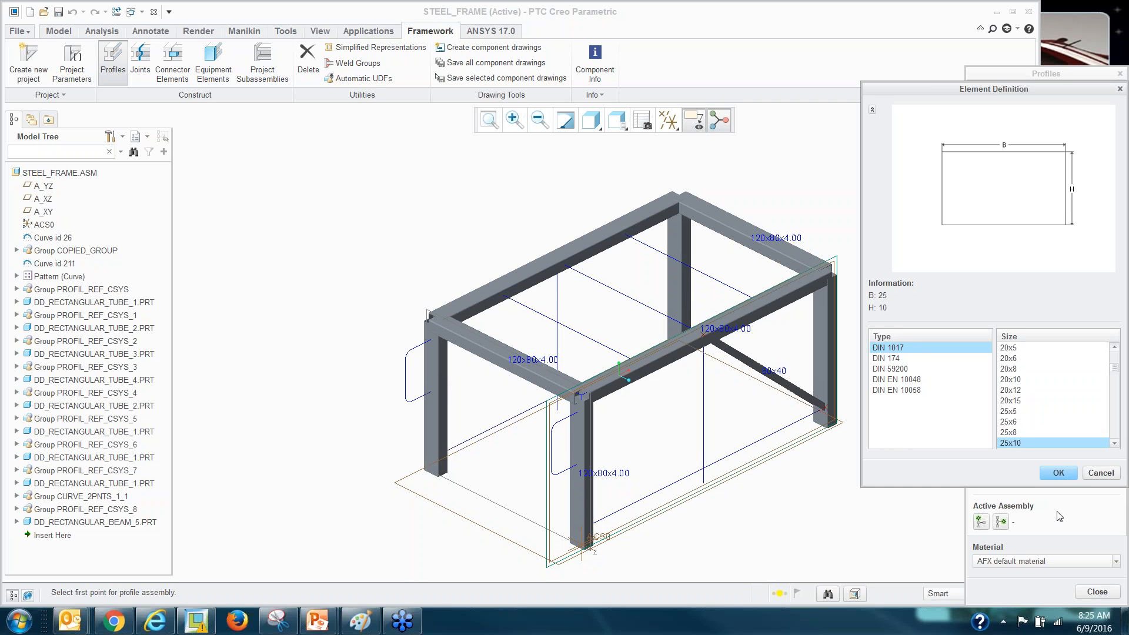
left_click(1058, 474)
Place the 25x10 bar along the upper and lower segments of the bent curve.
left_click(1020, 400)
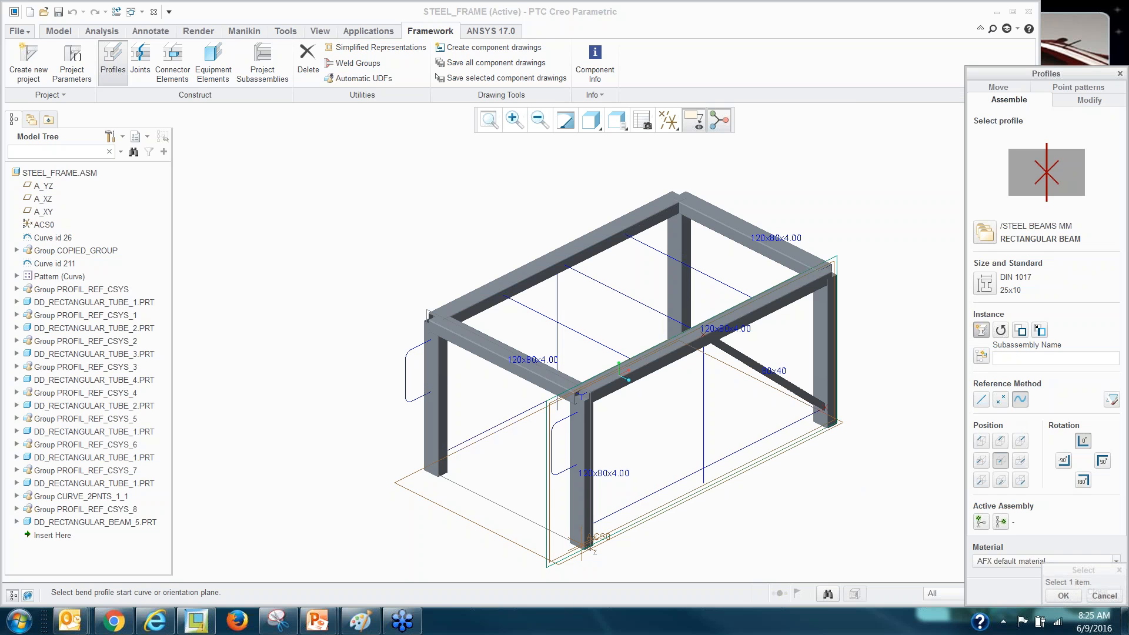
left_click(562, 417)
scroll(552, 462, "down", 2)
left_click(573, 475)
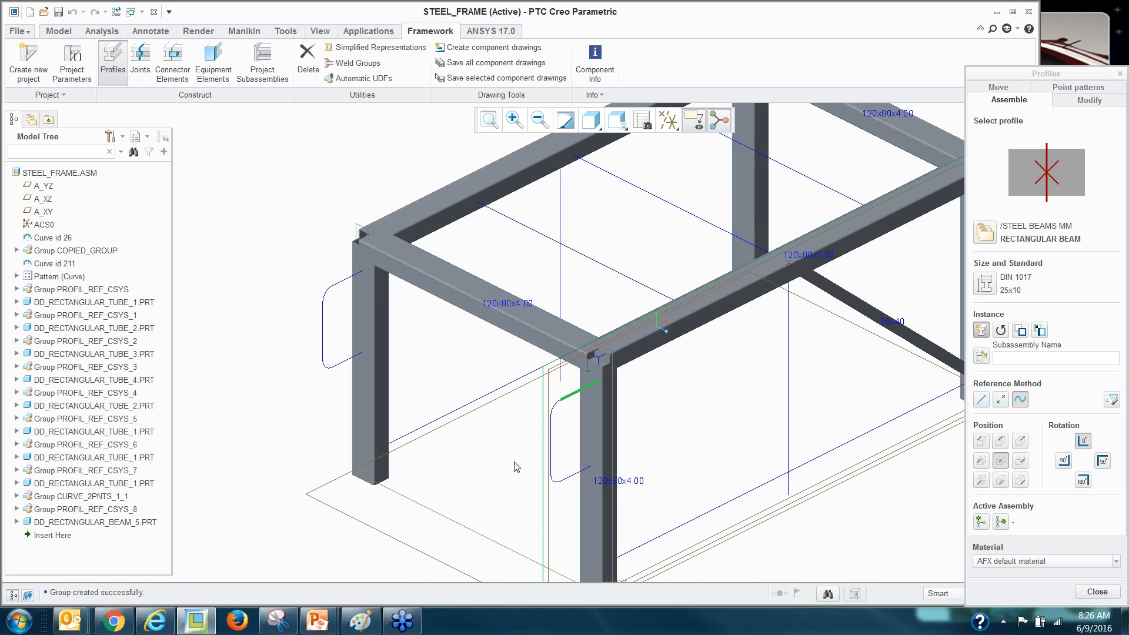
scroll(520, 430, "down", 2)
scroll(520, 431, "up", 3)
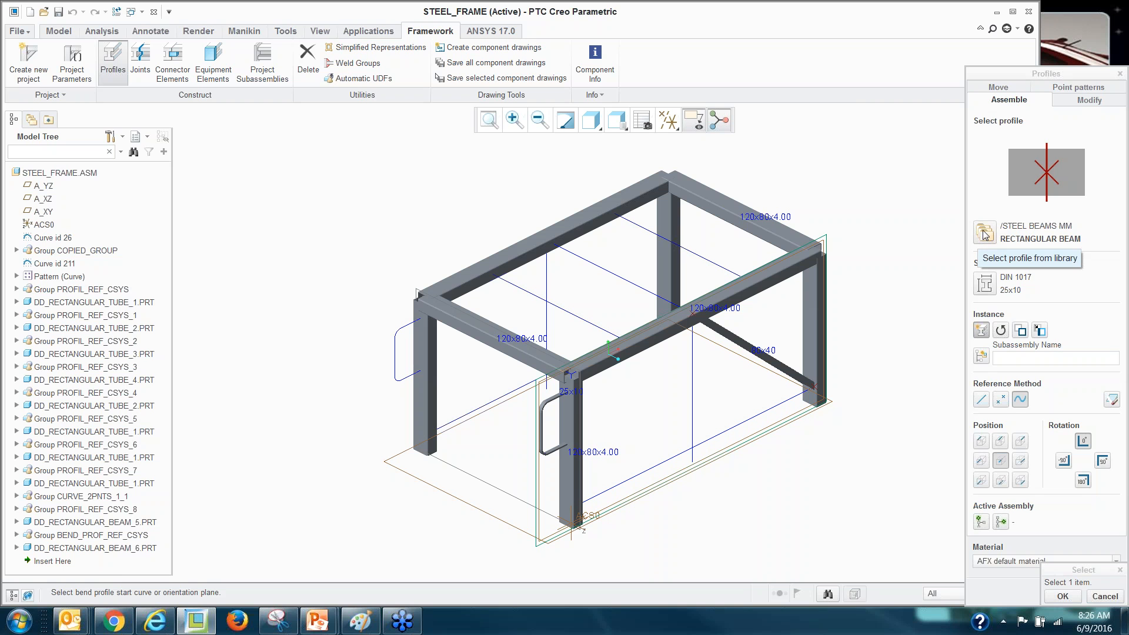
Change the DIN 1017 beam size to 100x50.
left_click(986, 286)
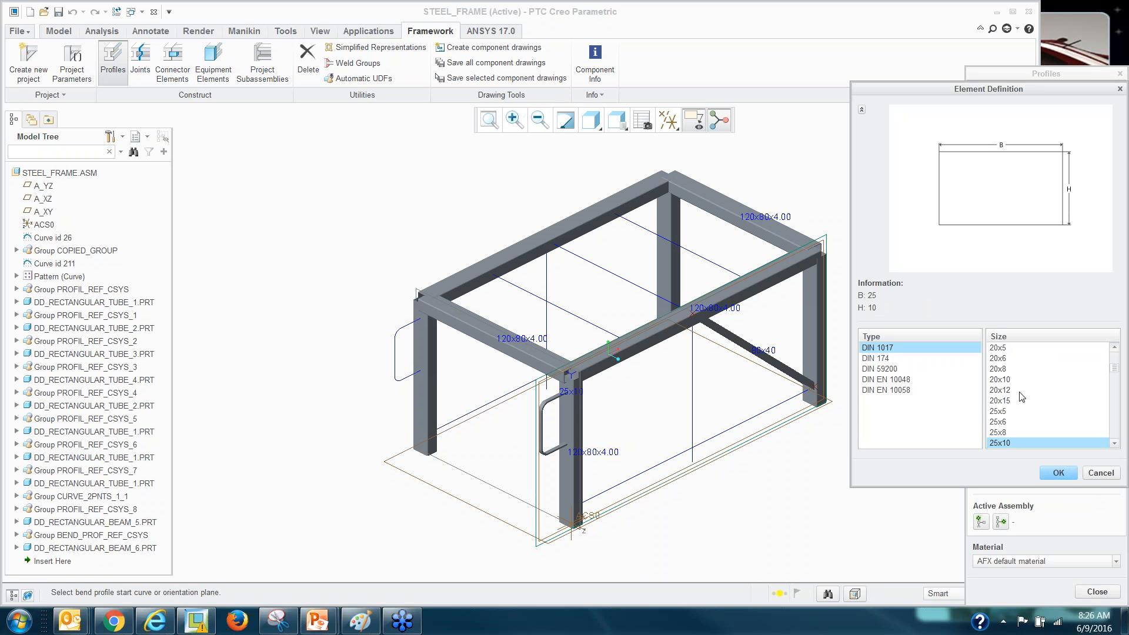
scroll(1012, 406, "down", 15)
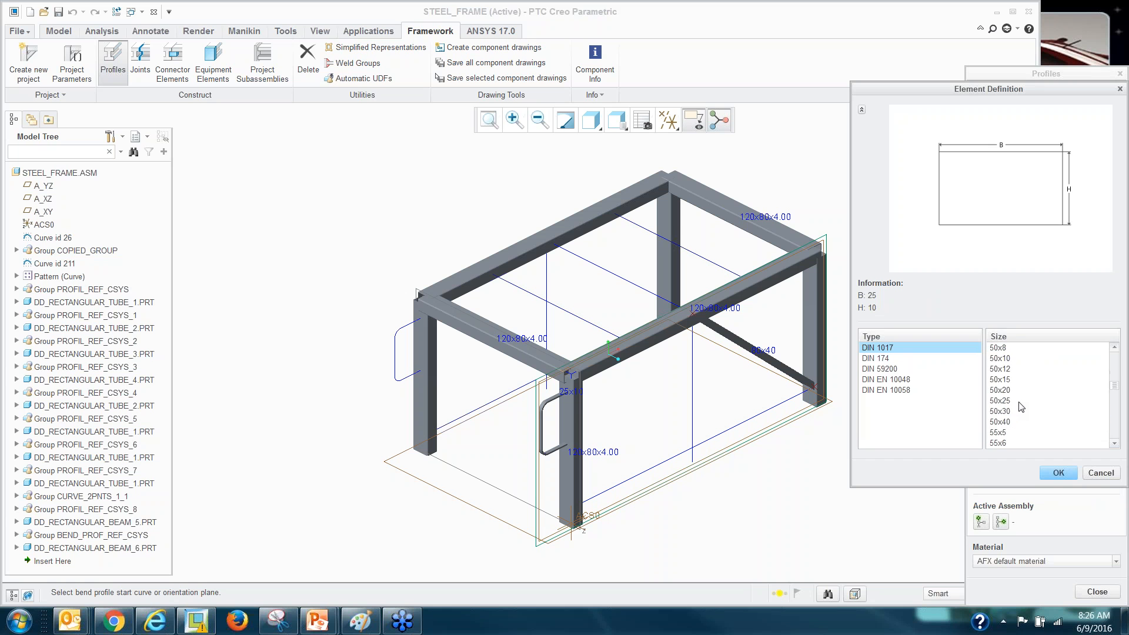
scroll(1021, 415, "down", 10)
scroll(1021, 416, "down", 1)
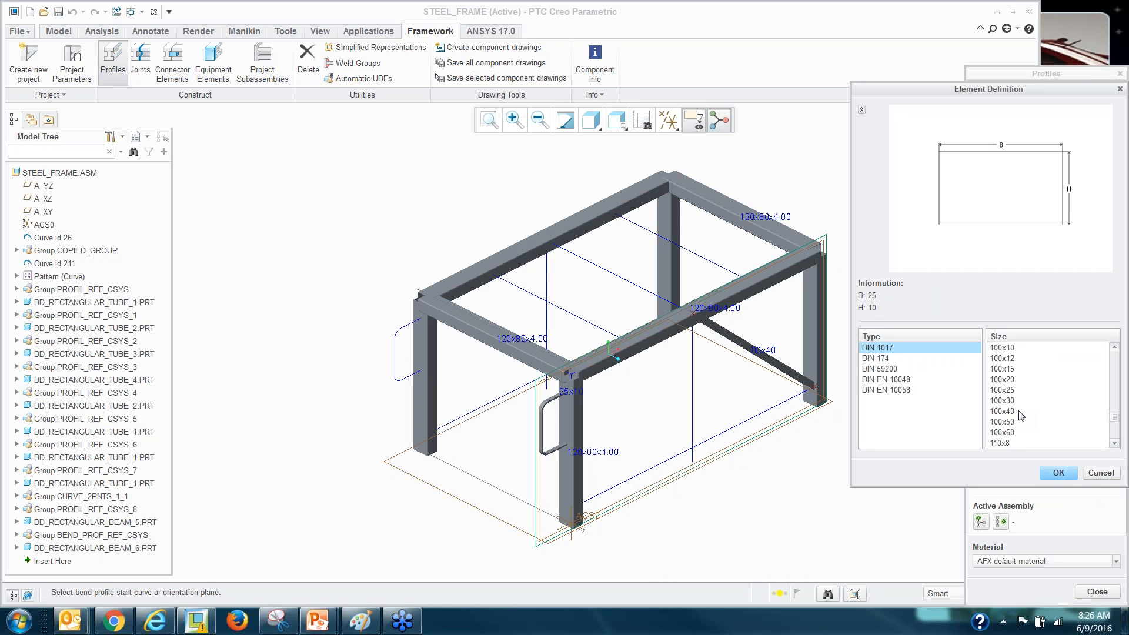
left_click(1004, 442)
left_click(1060, 473)
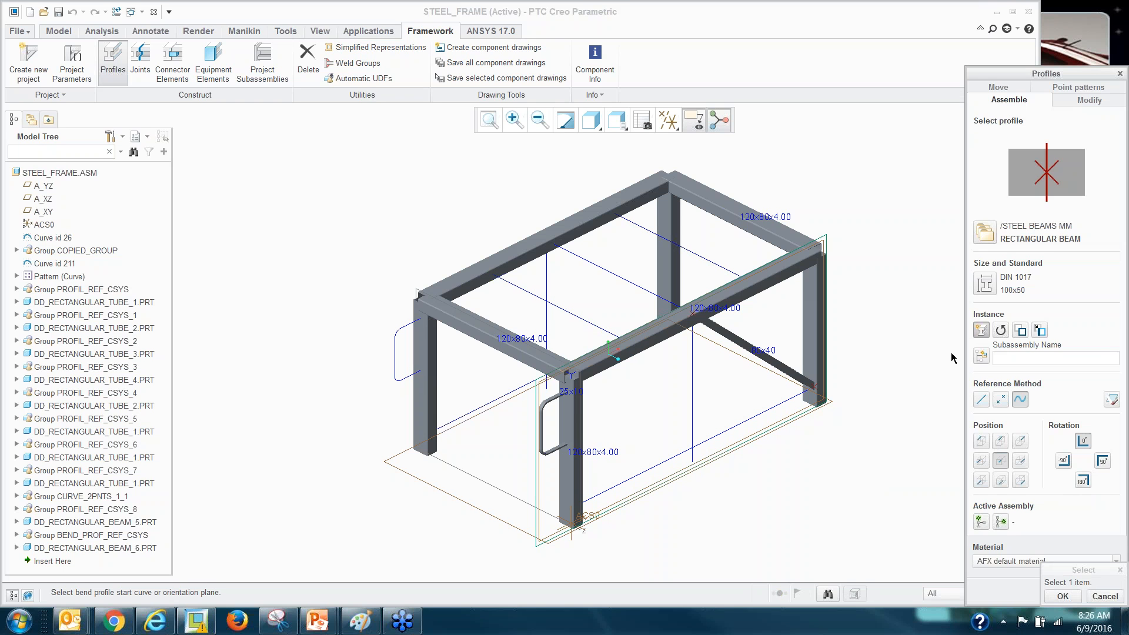
Place the 100x50 beam along the top curve and close the Profiles panel.
left_click(982, 400)
scroll(500, 383, "up", 2)
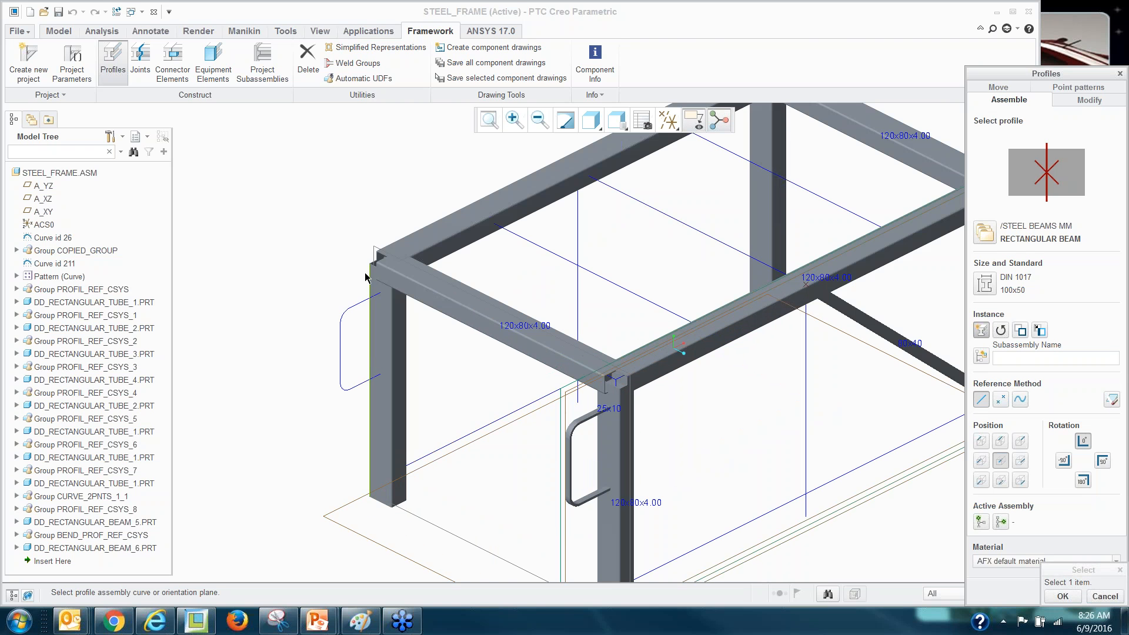
scroll(358, 249, "up", 4)
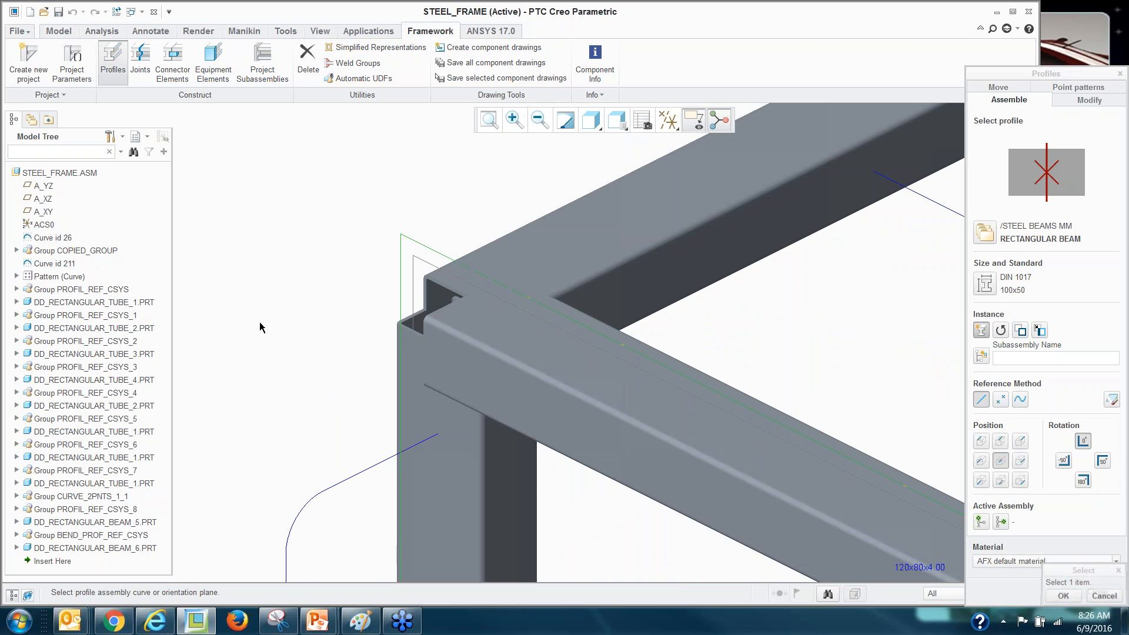
scroll(302, 316, "down", 5)
left_click(519, 307)
scroll(521, 324, "down", 4)
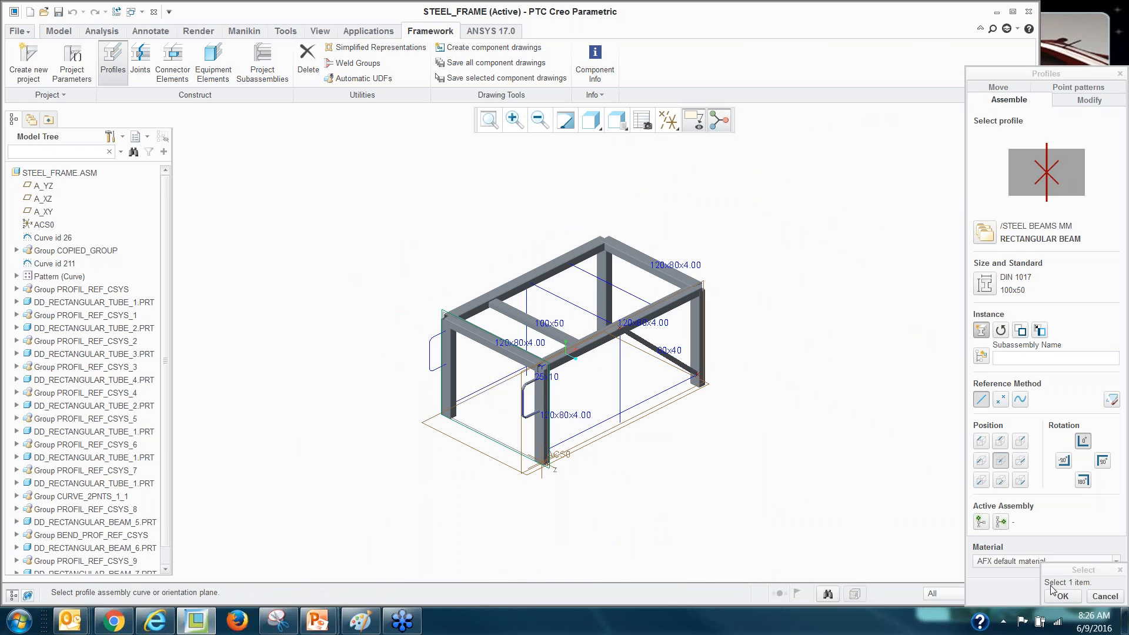
left_click(1065, 595)
left_click(1093, 594)
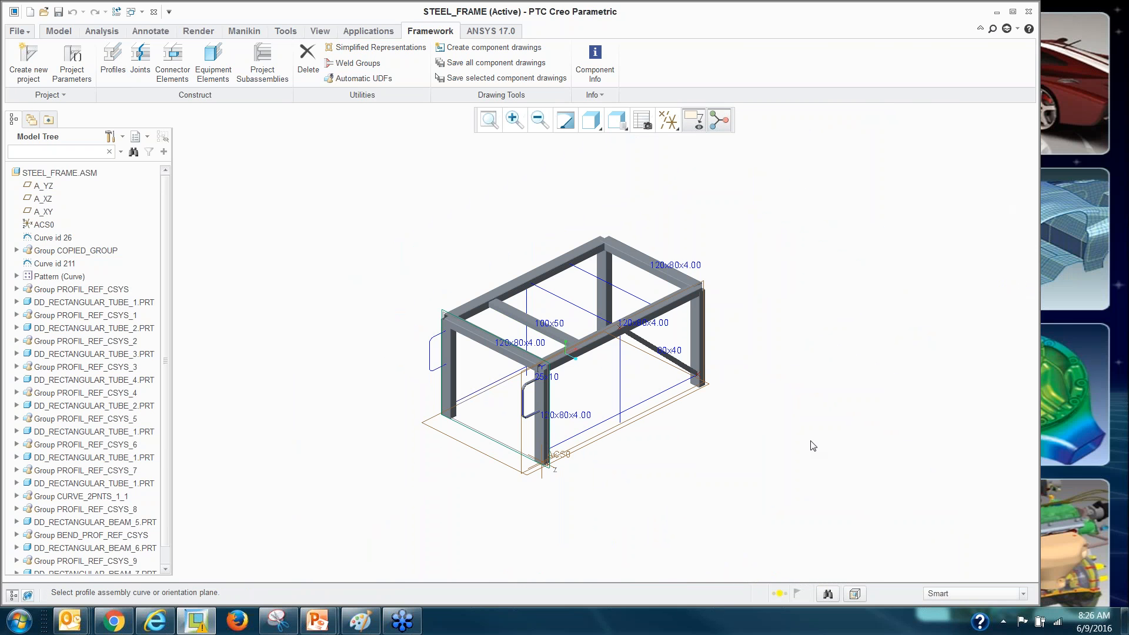
Group PROFIL_REF_CSYS_9 and DD_RECTANGULAR_BEAM_7 into a LOCAL_GROUP.
scroll(405, 439, "up", 2)
scroll(165, 377, "down", 1)
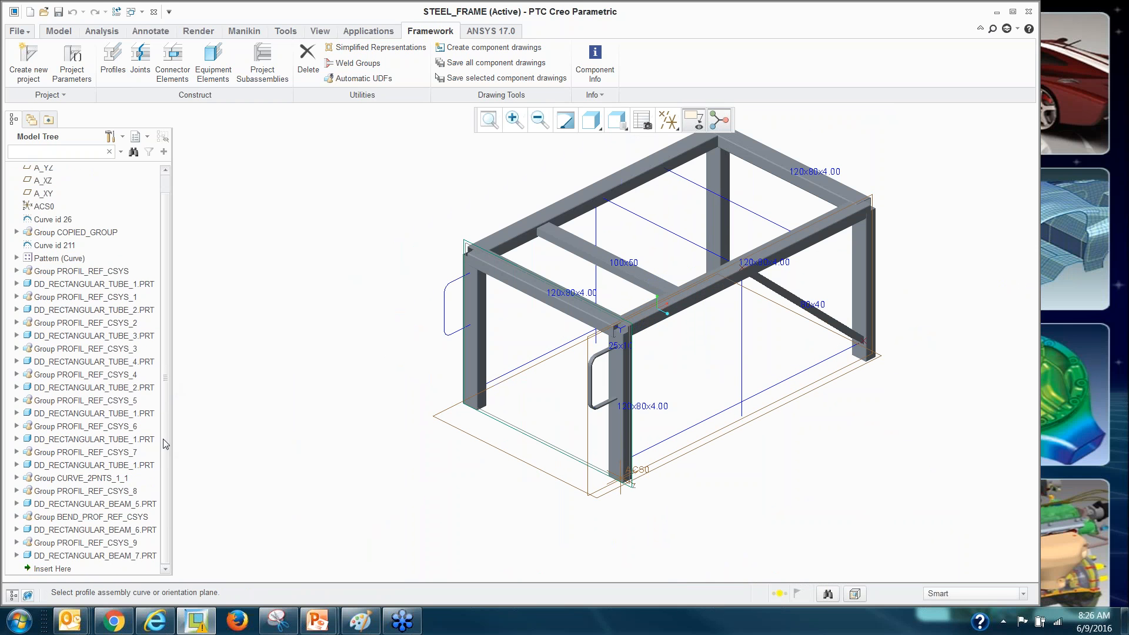
left_click(97, 543)
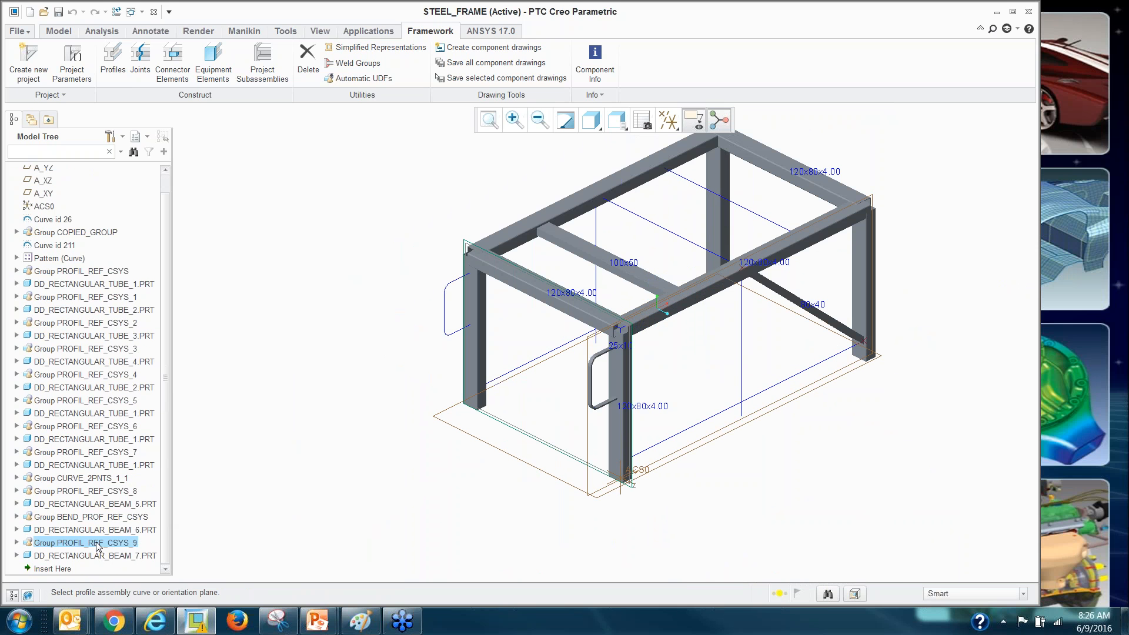
left_click(16, 543)
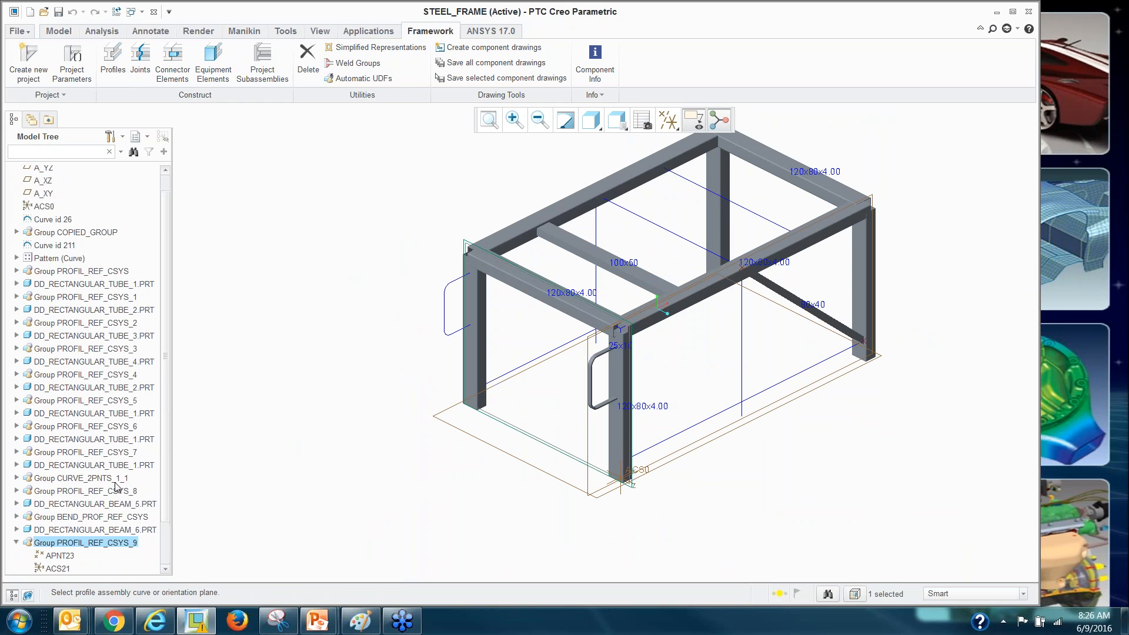
left_click(16, 490)
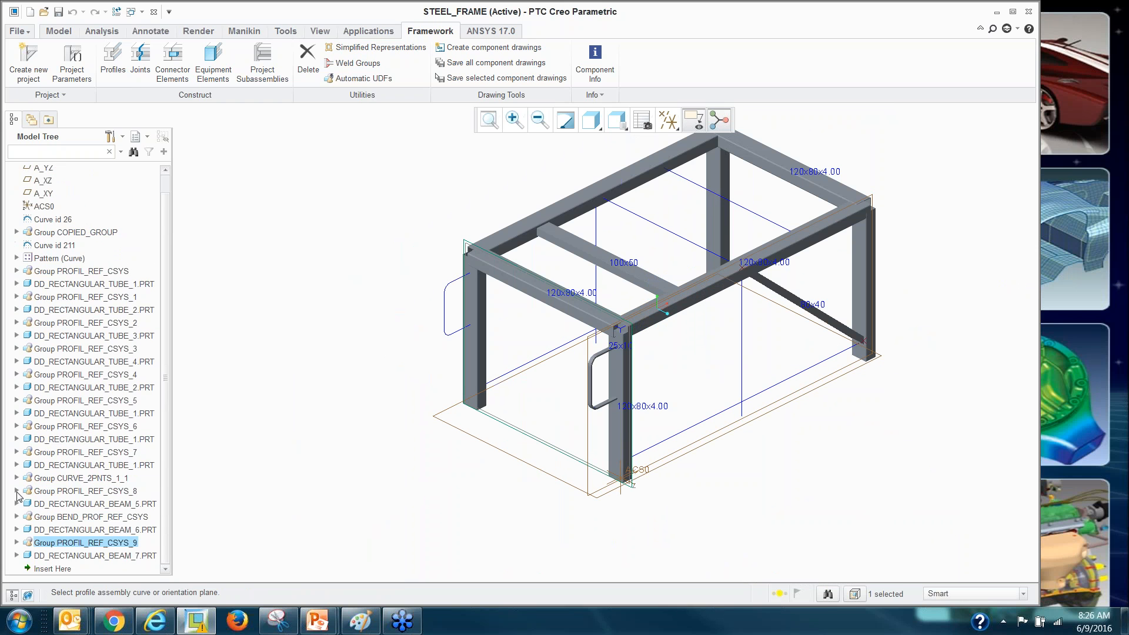
left_click(80, 557, "ctrl")
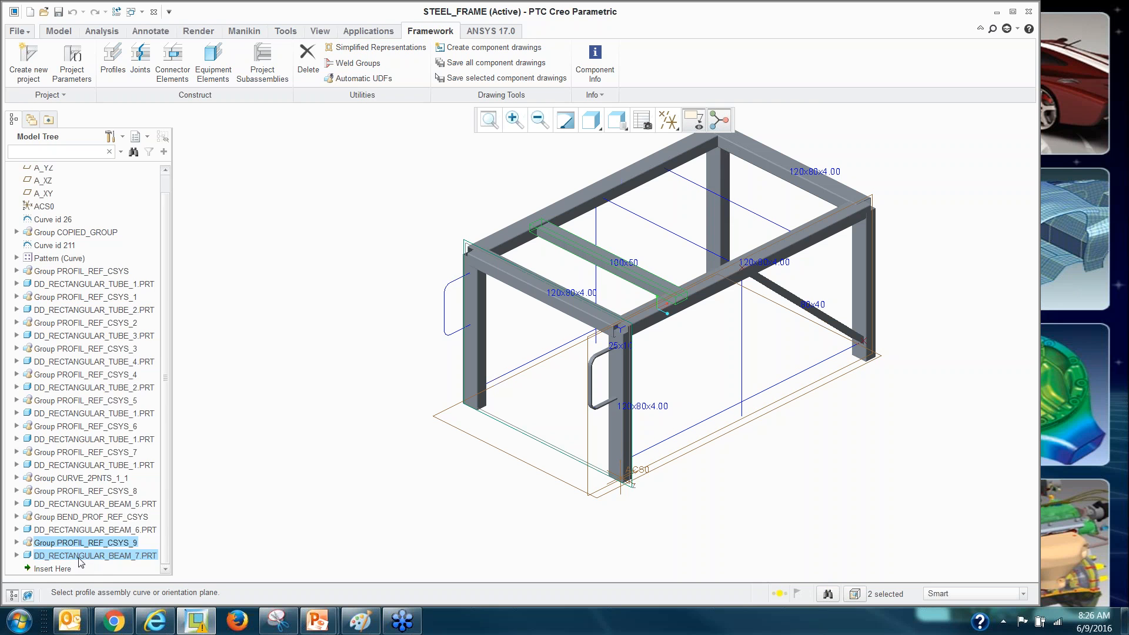
right_click(80, 558)
mouse_move(116, 479)
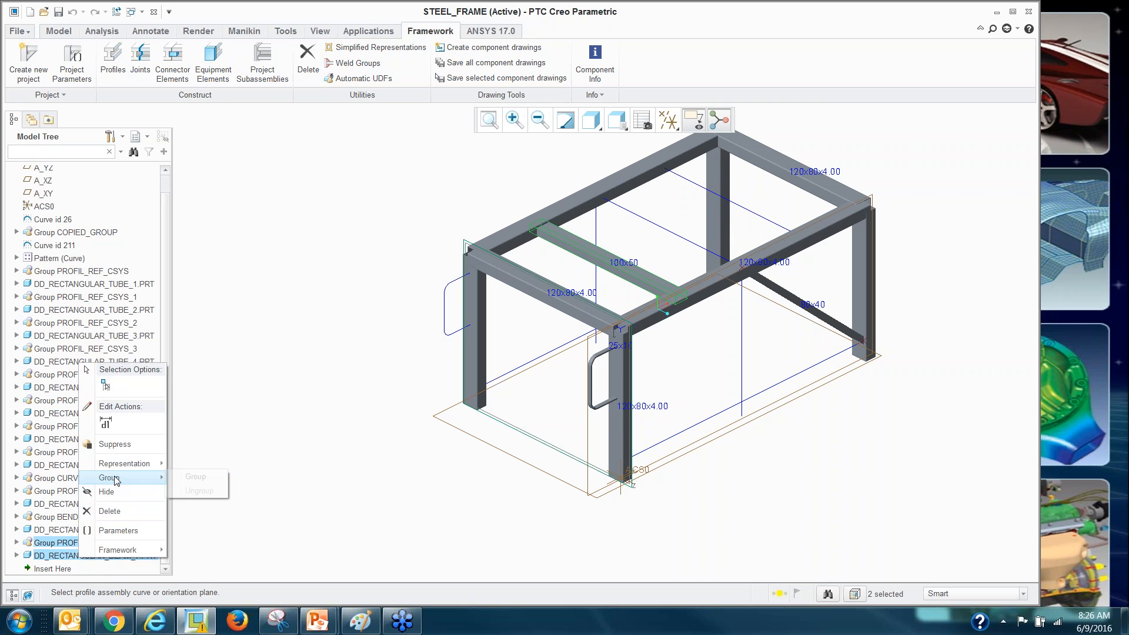
left_click(196, 477)
Pattern the LOCAL_GROUP with a reference pattern, giving four parallel cross beams.
right_click(91, 559)
left_click(120, 433)
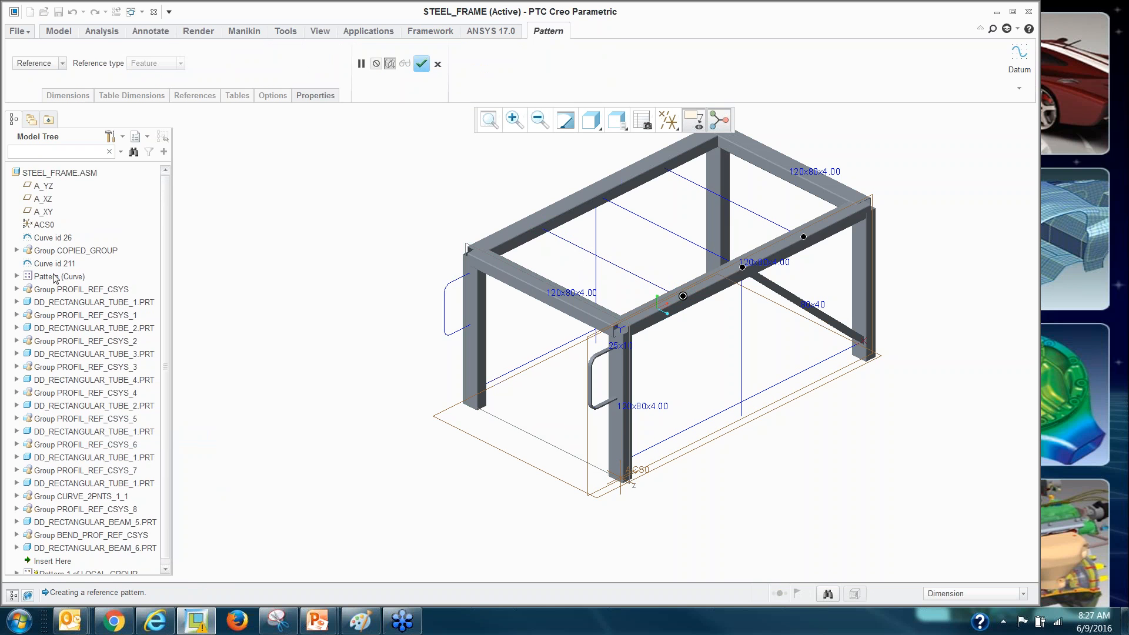
middle_click(331, 188)
left_click(346, 325)
scroll(380, 420, "up", 1)
scroll(429, 230, "down", 1)
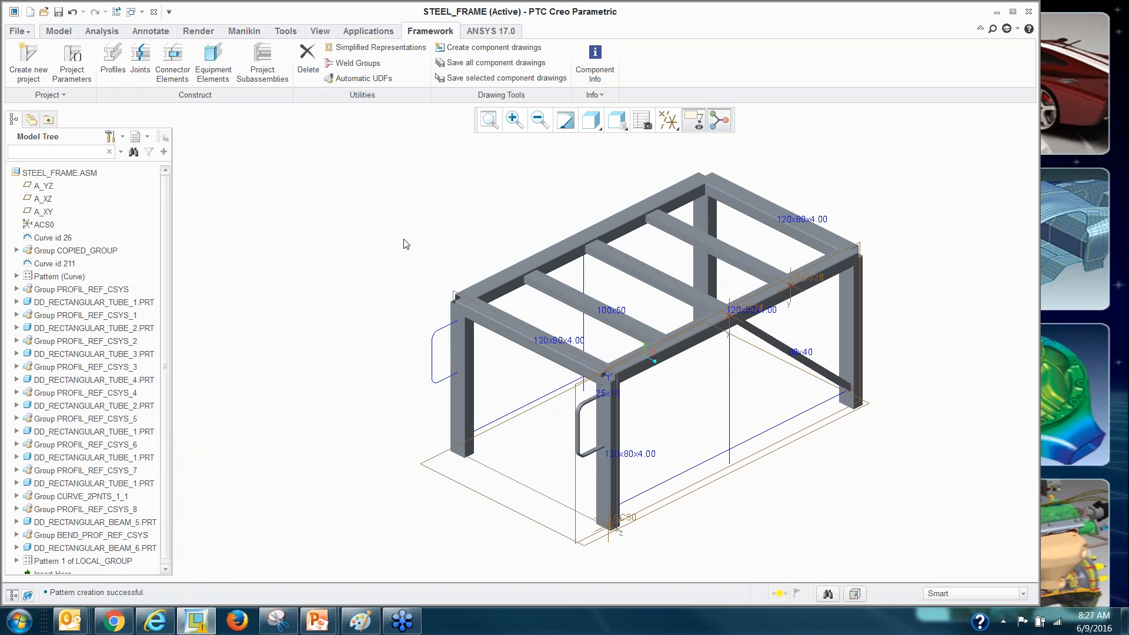
In Joints, try a corner joint type on the overlapping top beams.
left_click(138, 65)
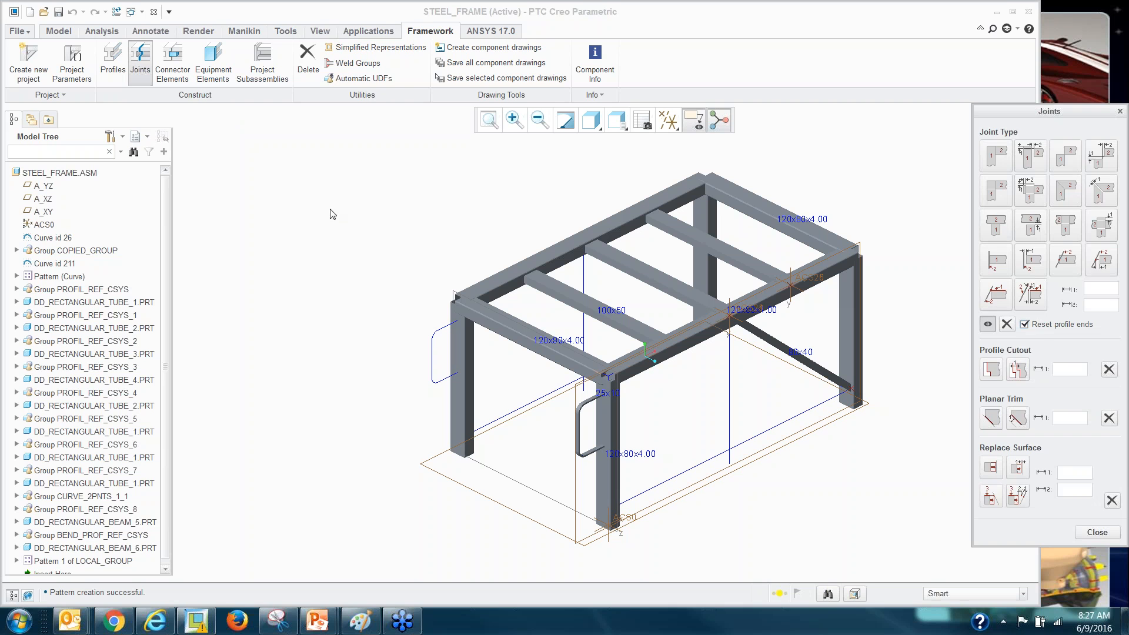
left_click_drag(1043, 115, 957, 111)
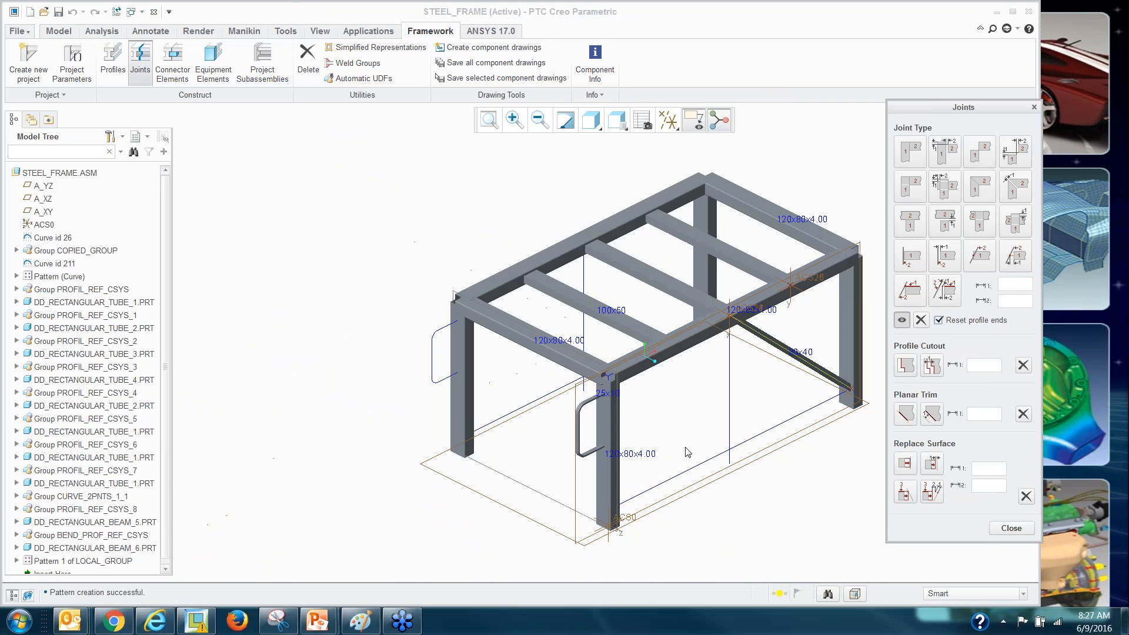
scroll(687, 405, "up", 3)
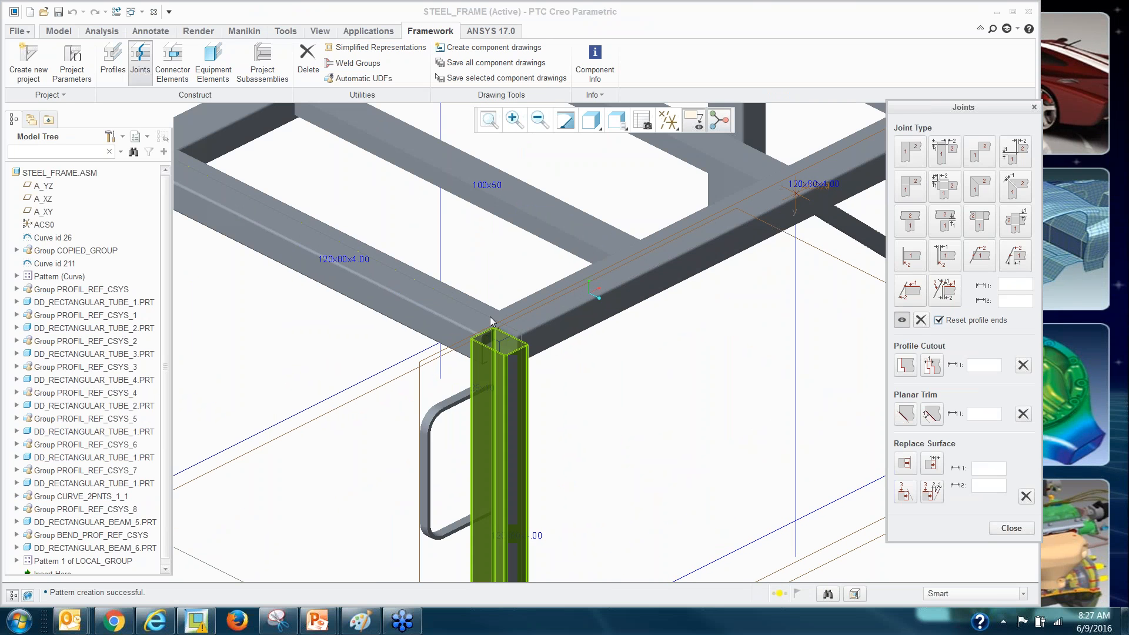
scroll(801, 330, "down", 2)
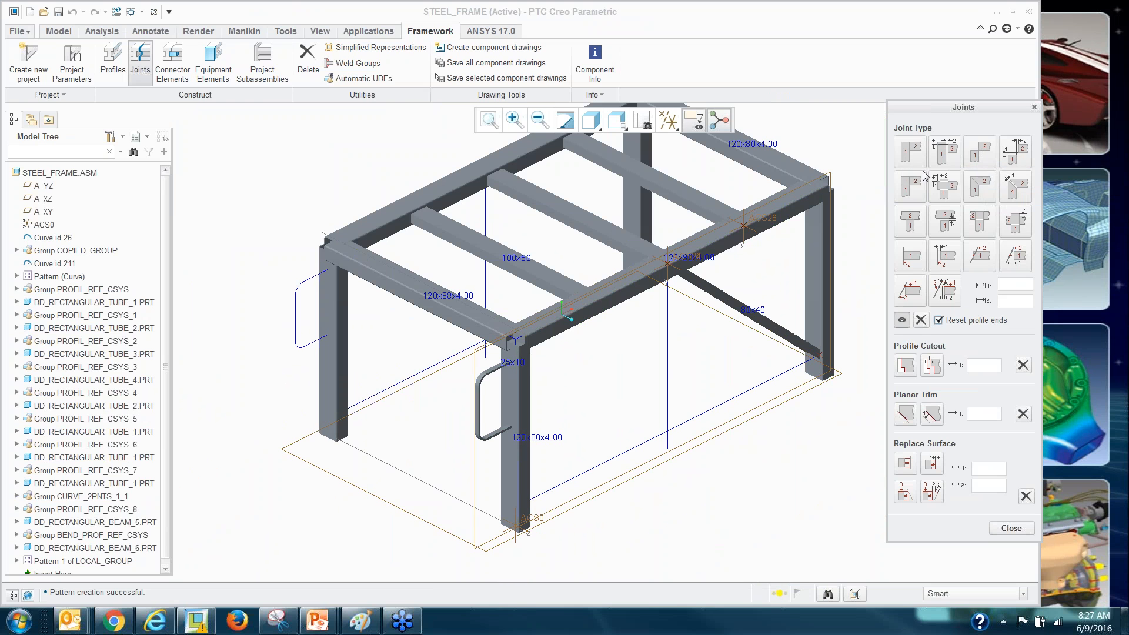
left_click(909, 152)
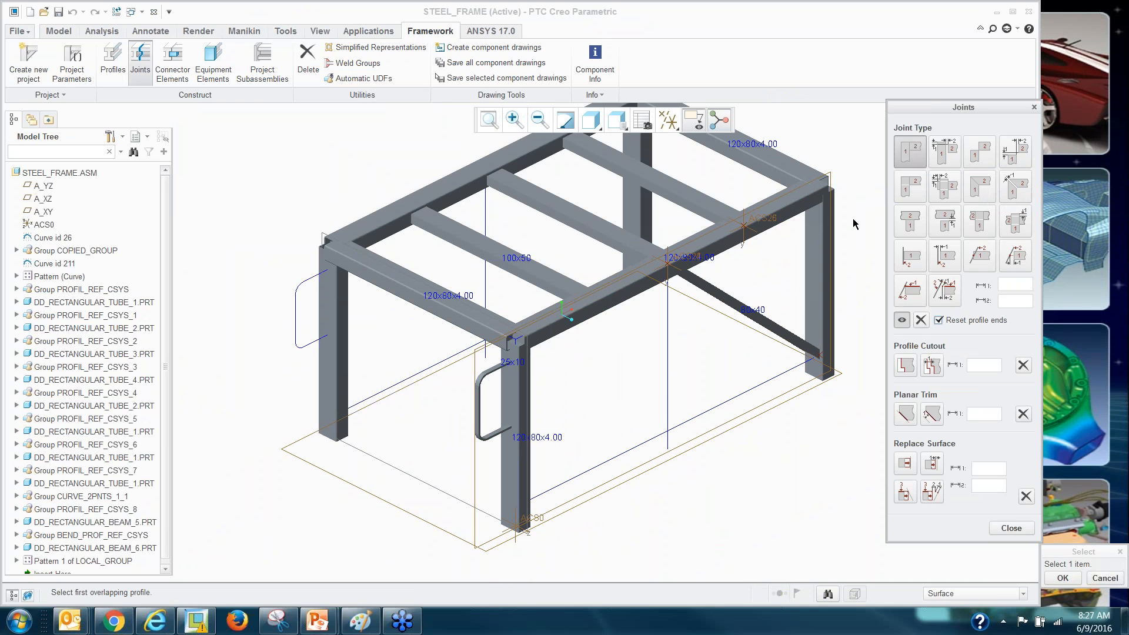
left_click(542, 323)
left_click(495, 321)
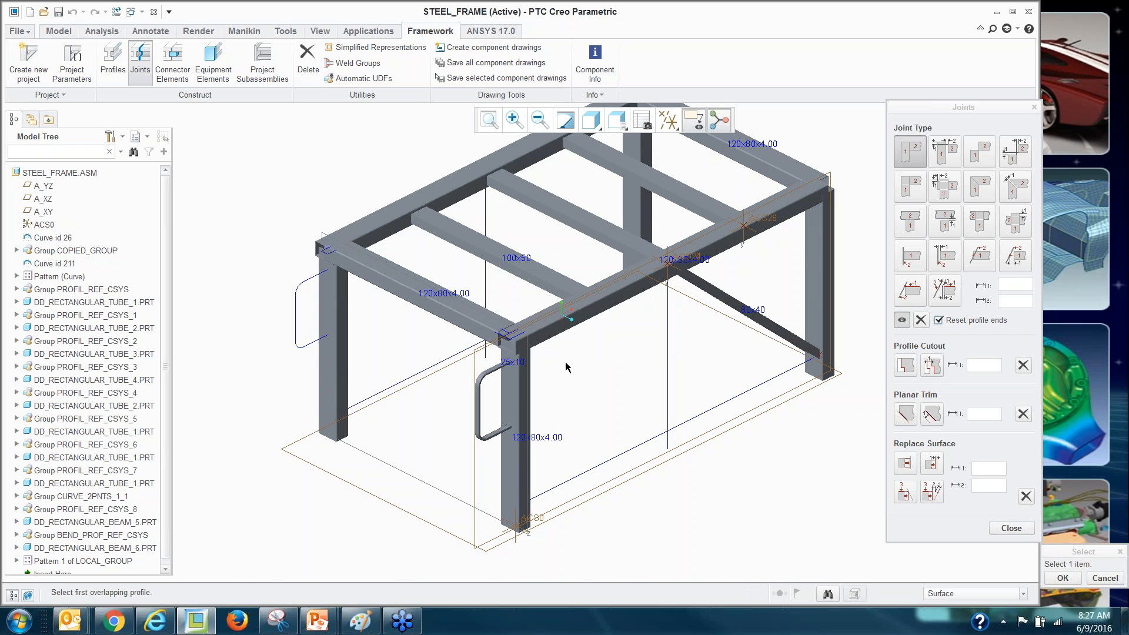
scroll(563, 352, "down", 5)
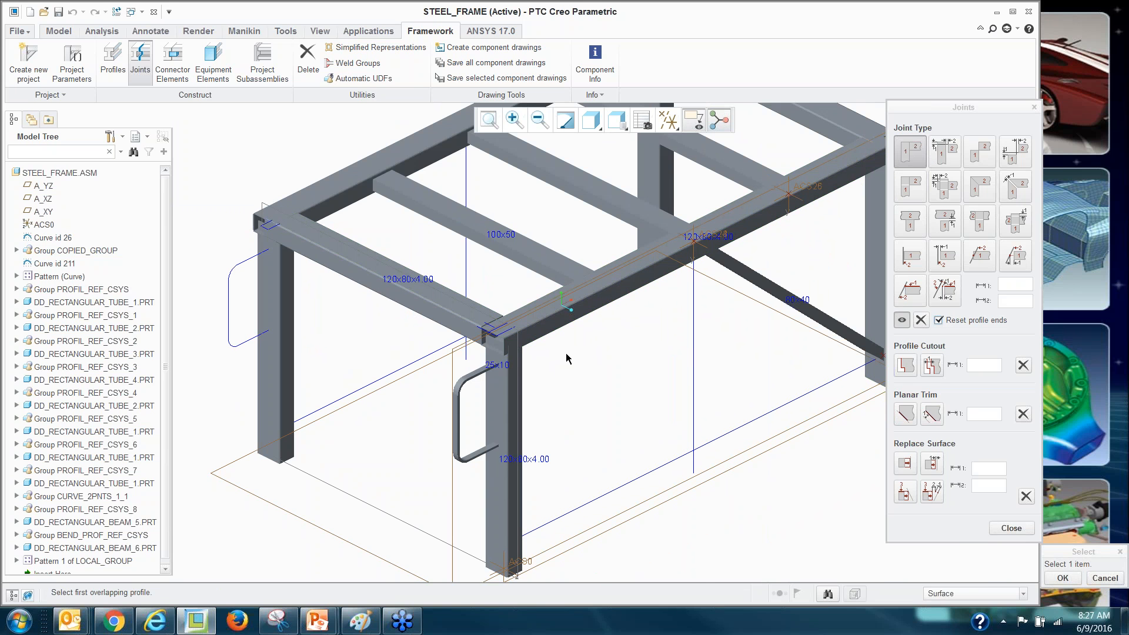
scroll(564, 355, "down", 3)
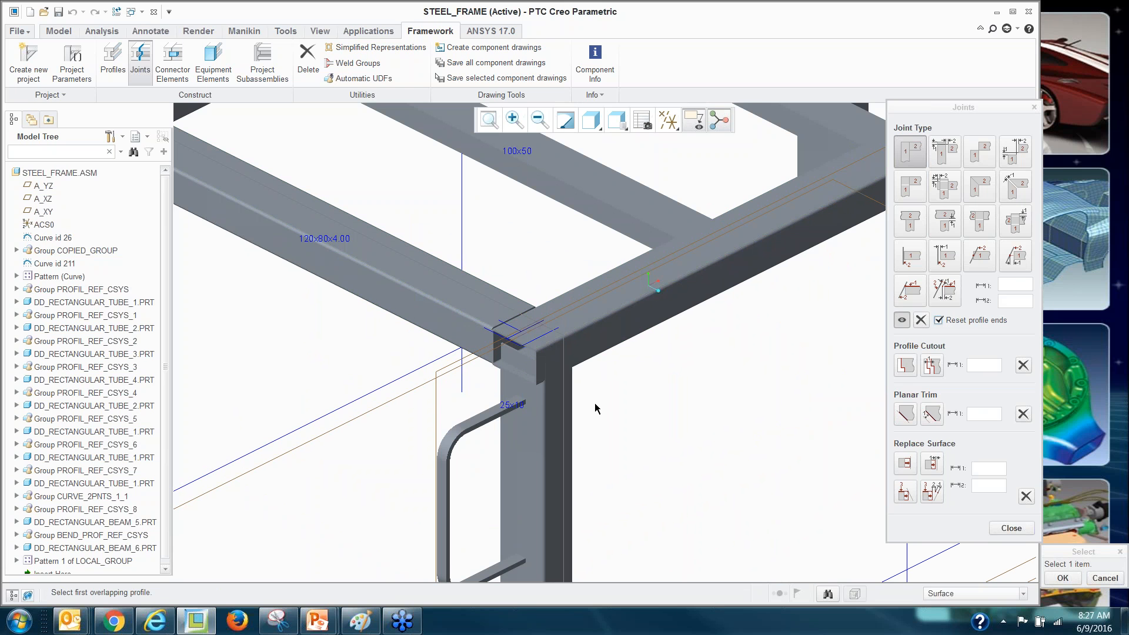
scroll(595, 408, "up", 3)
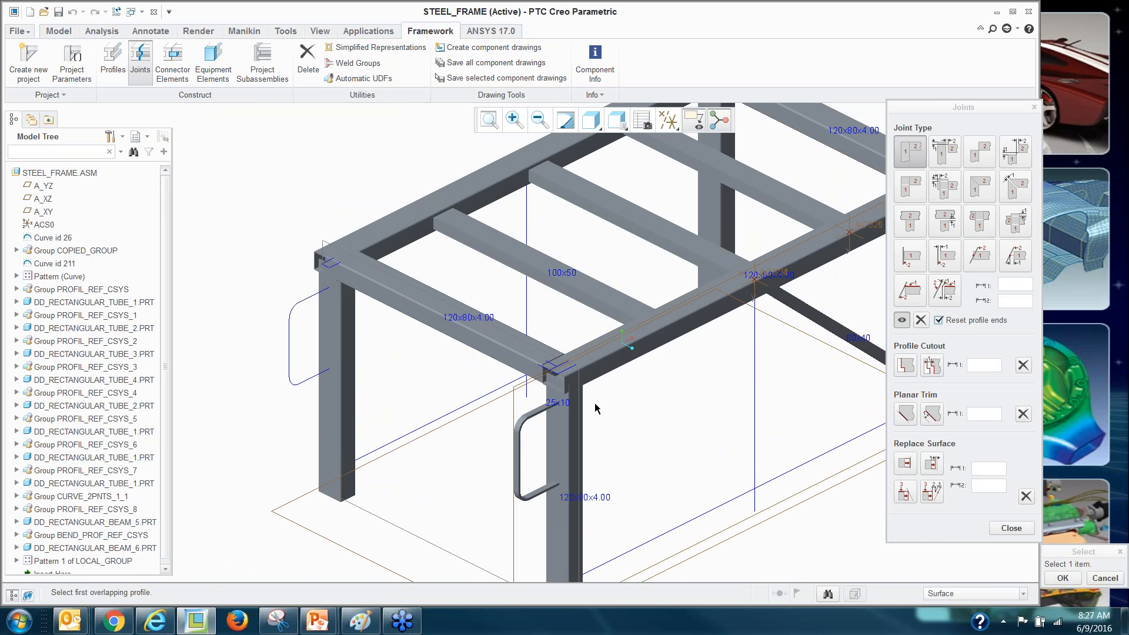
scroll(274, 239, "down", 3)
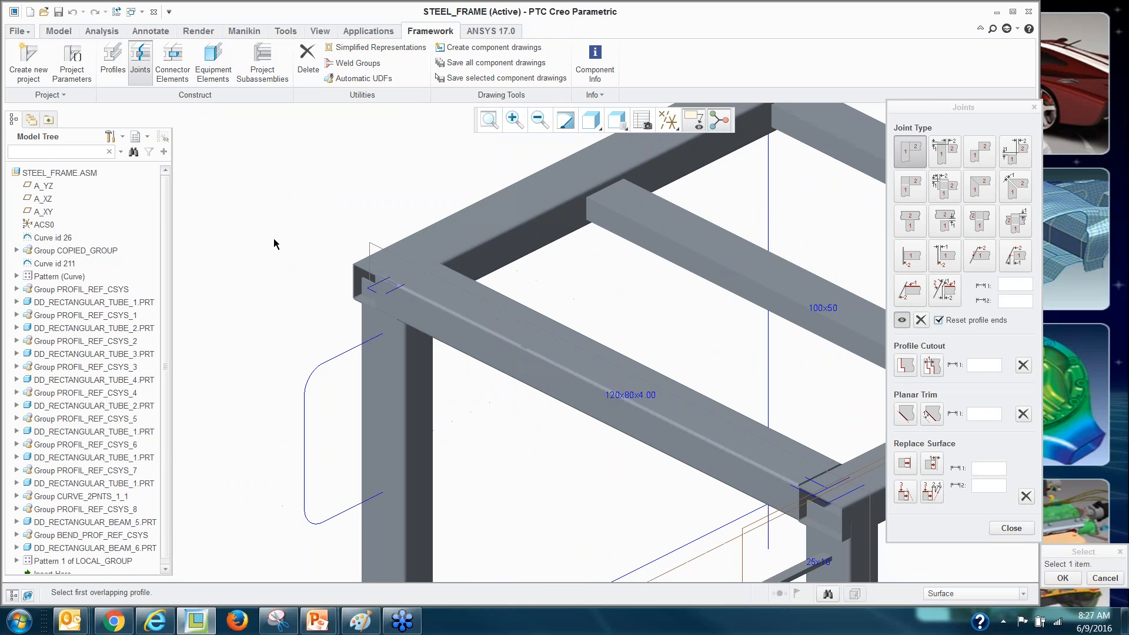
left_click(428, 242)
left_click(432, 275)
scroll(423, 304, "up", 3)
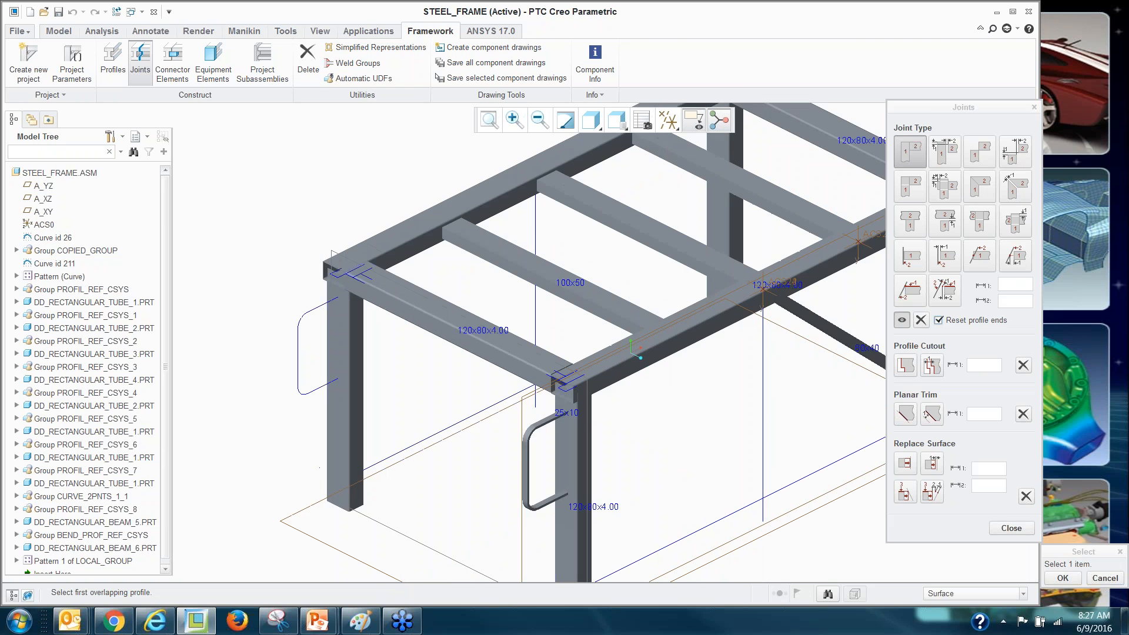
scroll(423, 304, "up", 2)
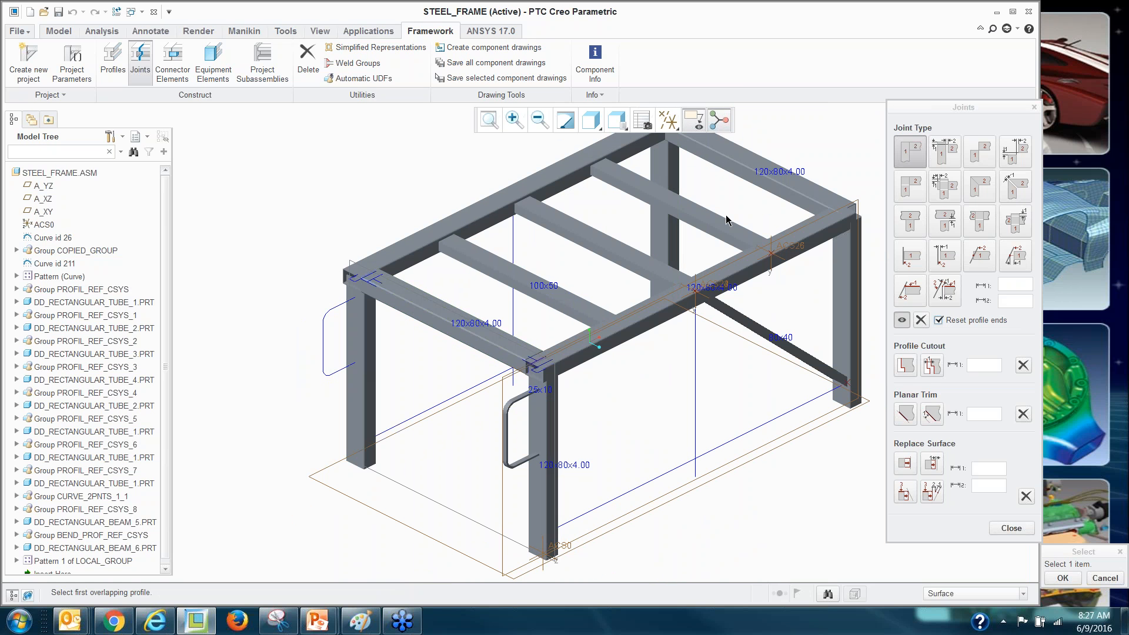
Miter the front top beam against the adjoining top beam.
left_click(979, 186)
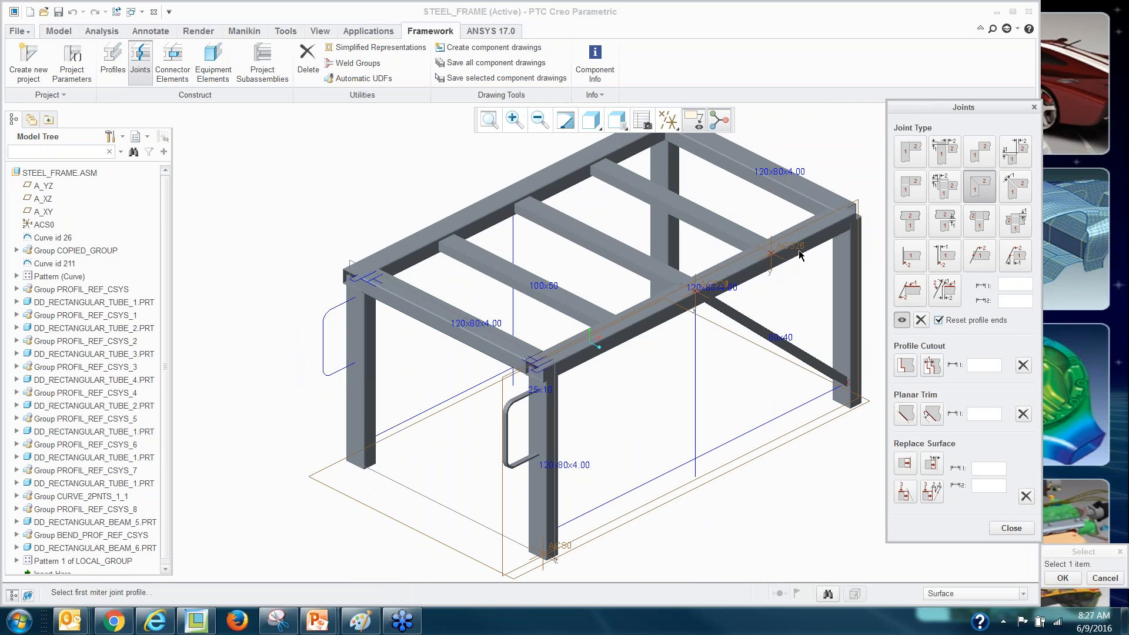
scroll(659, 318, "down", 2)
scroll(791, 271, "down", 3)
left_click(740, 248)
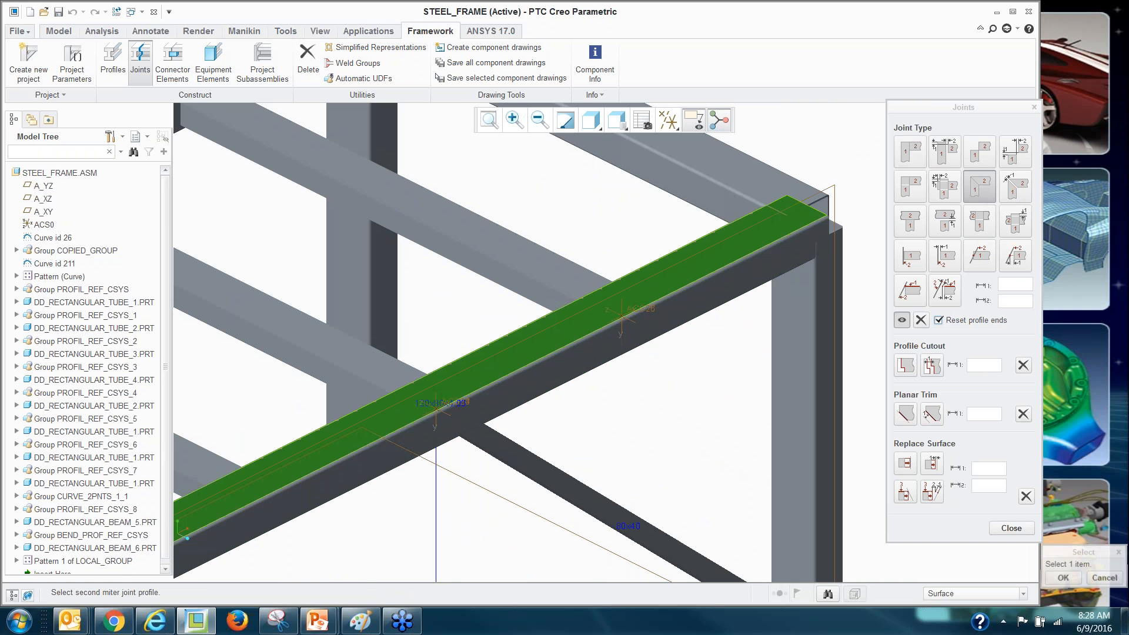
left_click(759, 180)
scroll(784, 177, "down", 3)
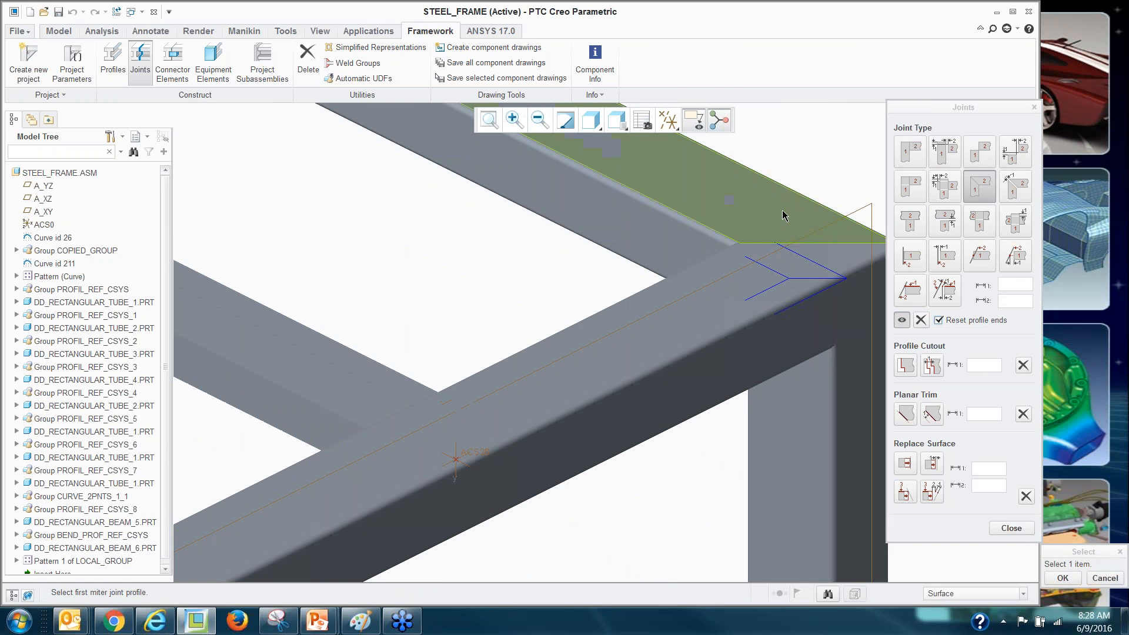
scroll(783, 289, "up", 4)
Set the display style to Shading With Edges, check the frame, and close Joints.
left_click(591, 120)
left_click(646, 161)
scroll(726, 297, "up", 2)
scroll(726, 297, "up", 2)
scroll(382, 347, "down", 4)
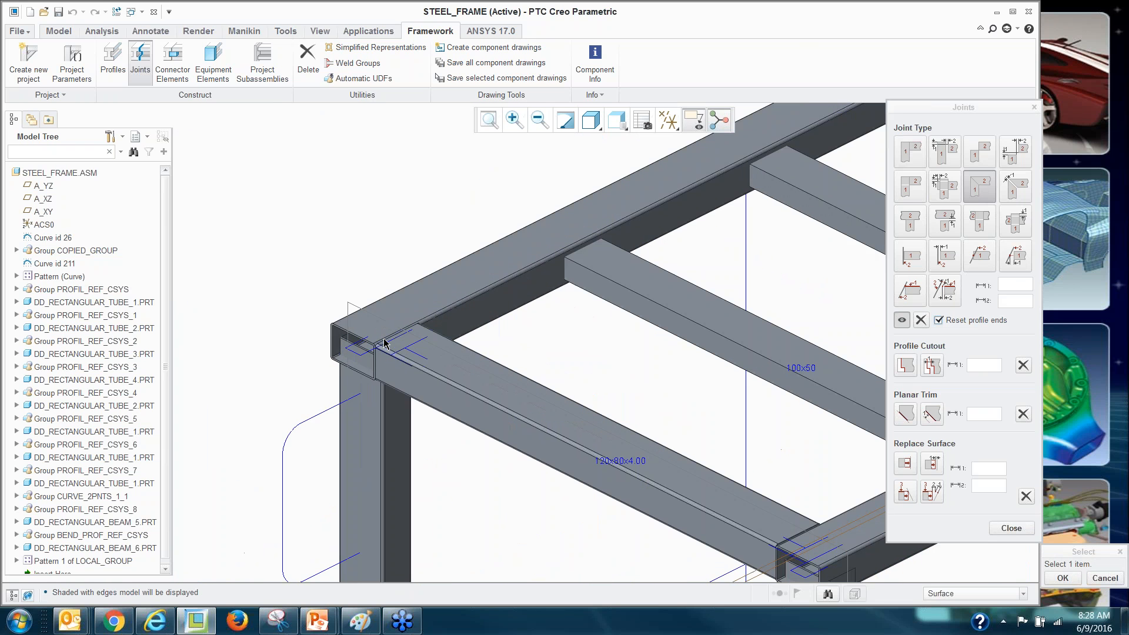
scroll(411, 333, "up", 5)
scroll(619, 321, "down", 4)
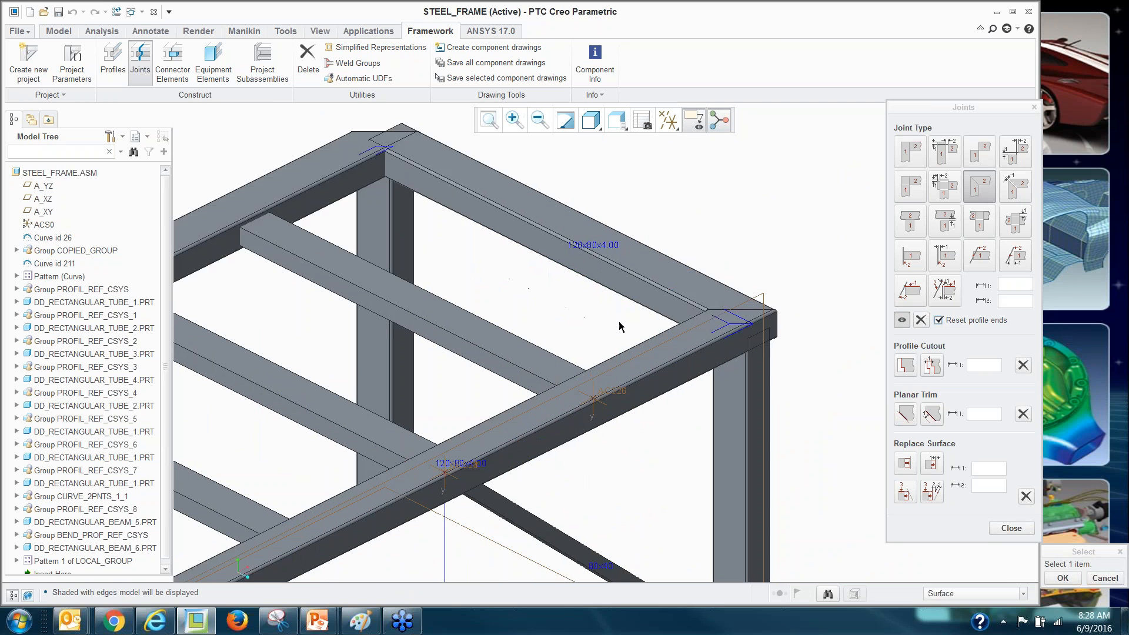
scroll(541, 279, "up", 4)
scroll(354, 217, "down", 4)
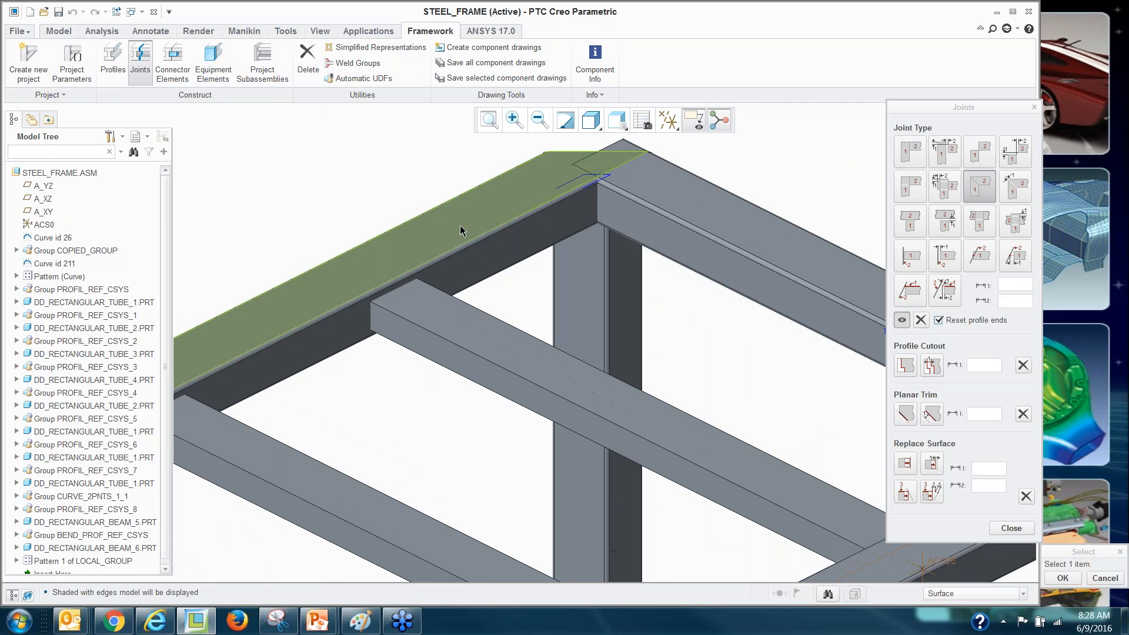
scroll(606, 336, "up", 5)
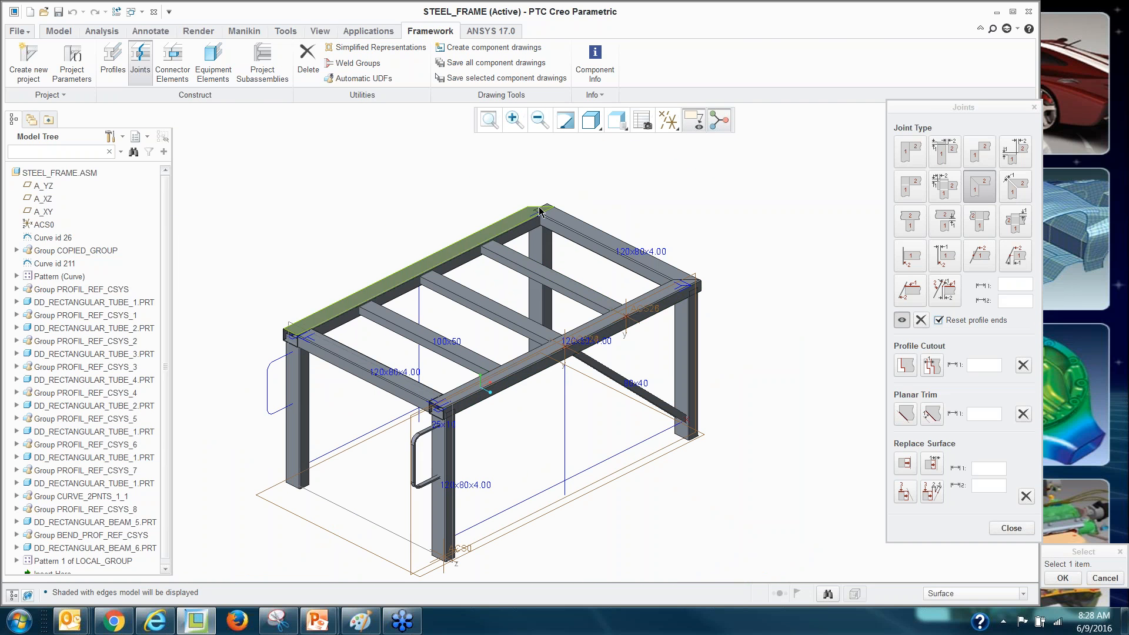
scroll(522, 239, "down", 4)
scroll(521, 239, "up", 4)
scroll(521, 239, "up", 2)
scroll(301, 327, "down", 1)
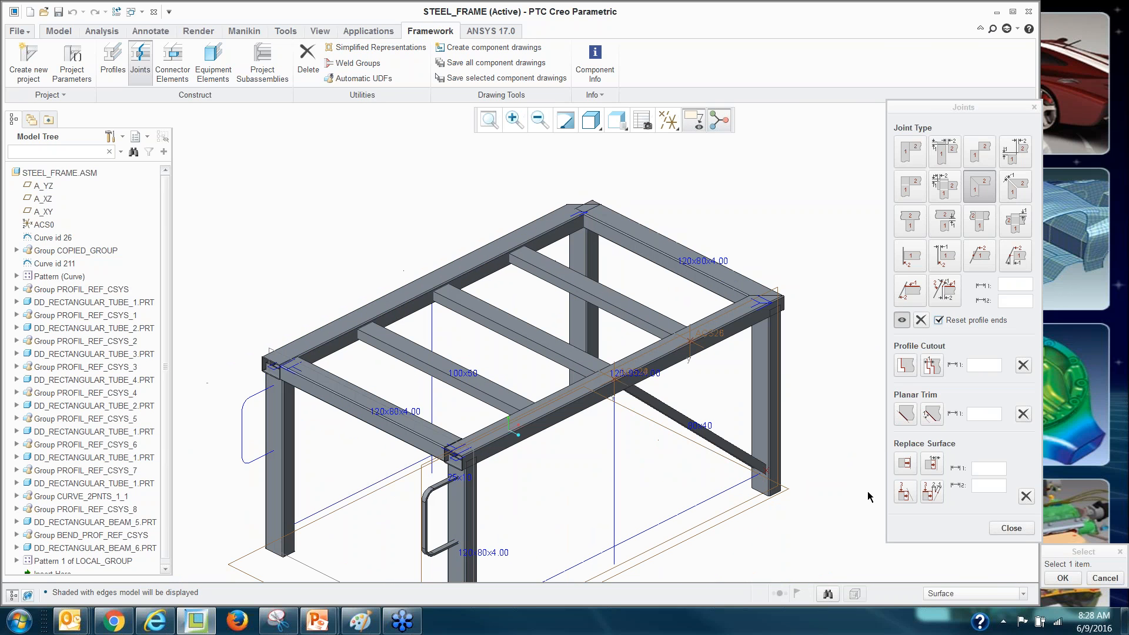
left_click(1011, 528)
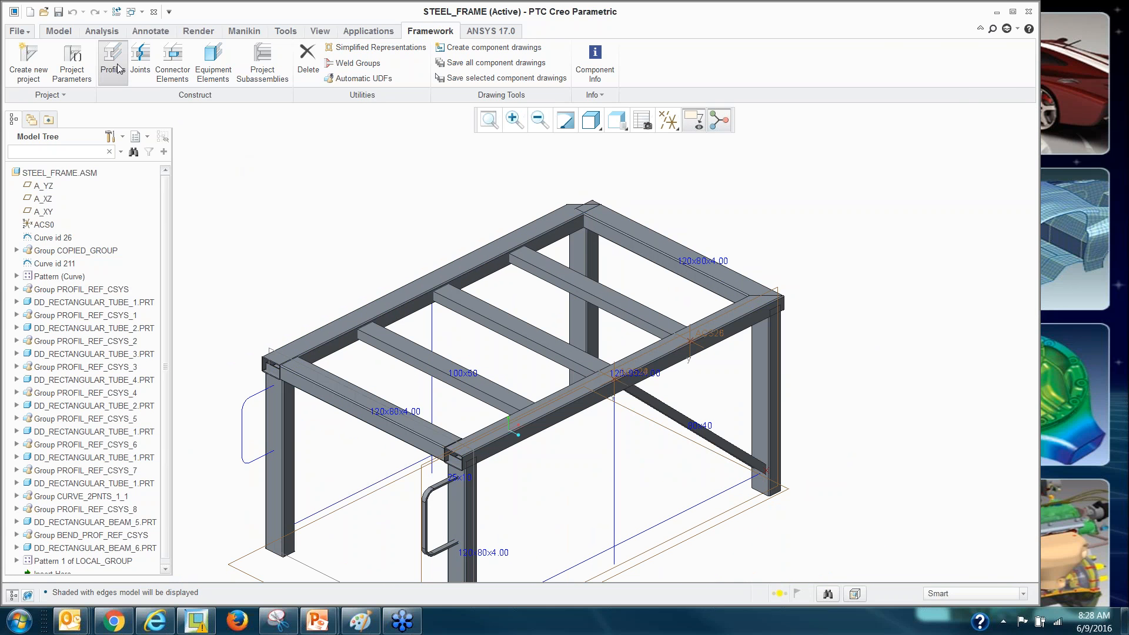
Turn DD_RECTANGULAR_TUBE_2 by 180° with the Profiles Move options, then return to Joints.
left_click(113, 64)
left_click(999, 87)
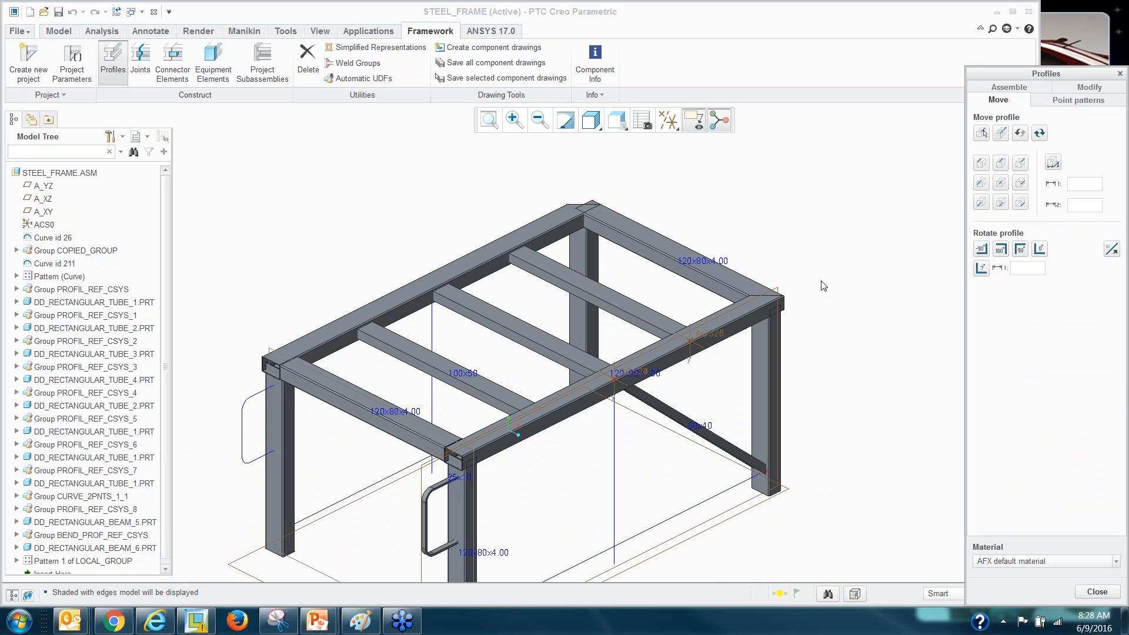
left_click(474, 257)
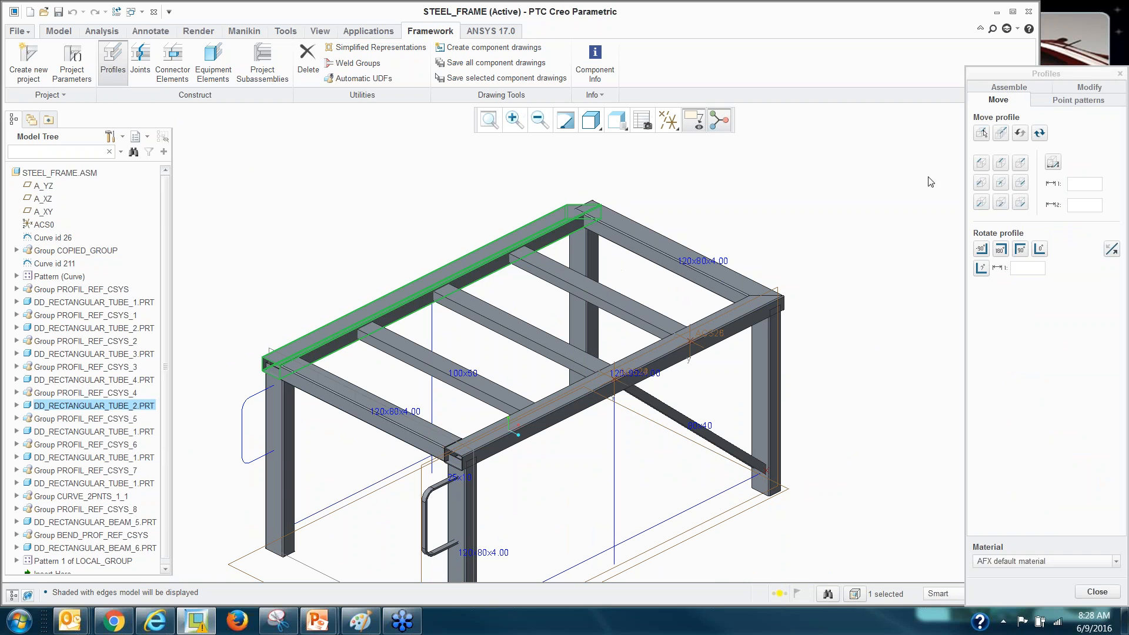
left_click(1001, 250)
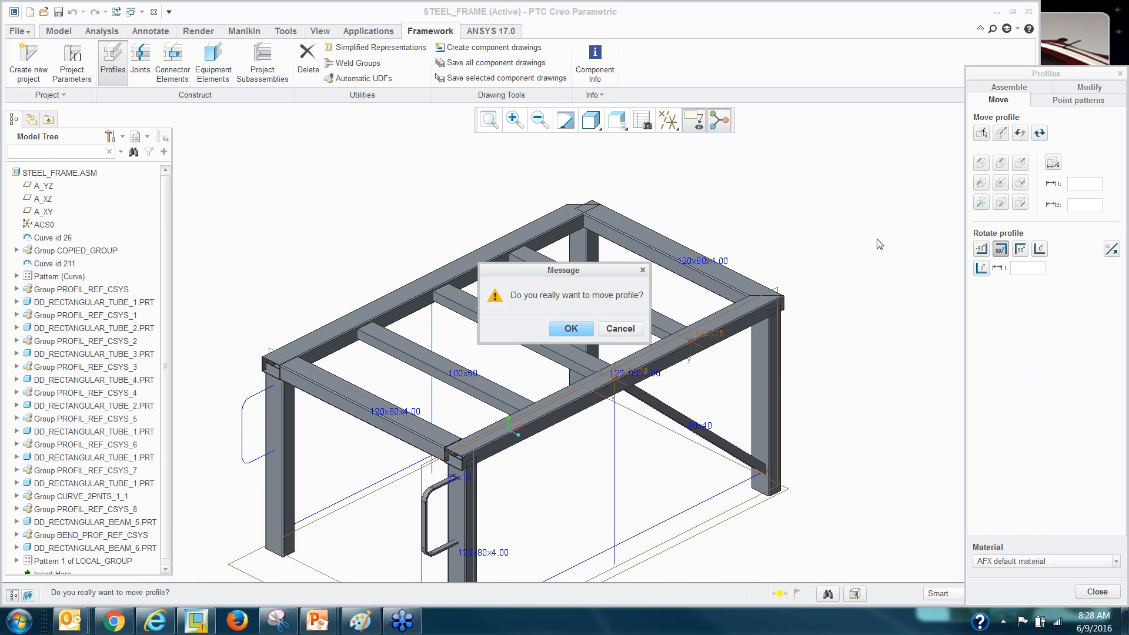
left_click(571, 326)
scroll(526, 227, "down", 3)
scroll(526, 227, "up", 3)
left_click(1095, 592)
left_click(141, 66)
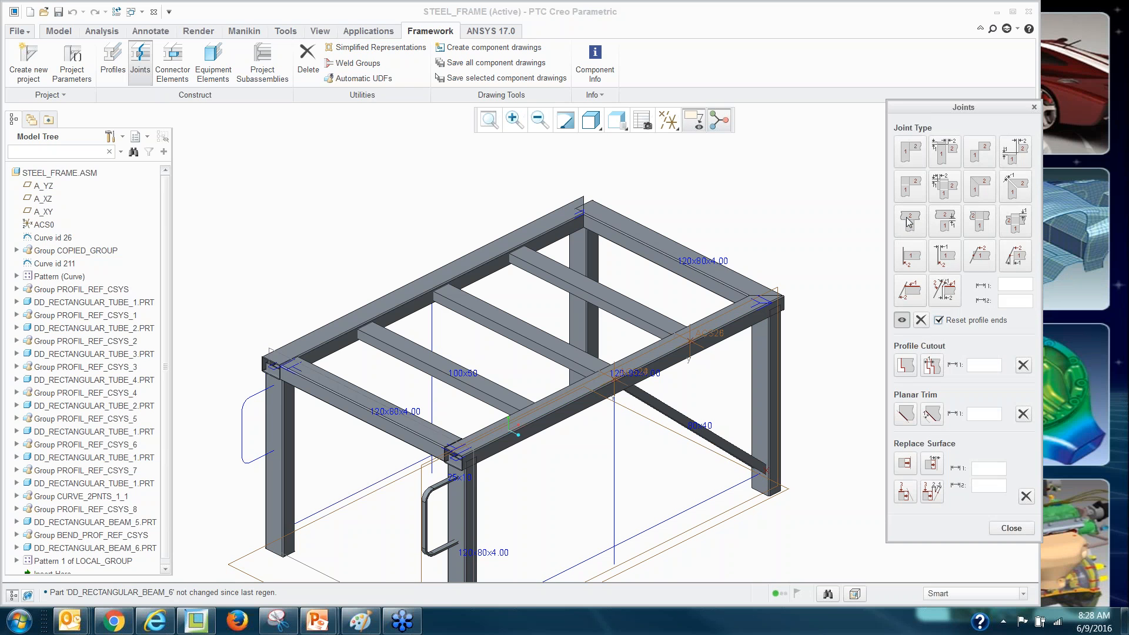
Miter the two beams meeting at the other top corner.
left_click(977, 190)
scroll(520, 189, "down", 3)
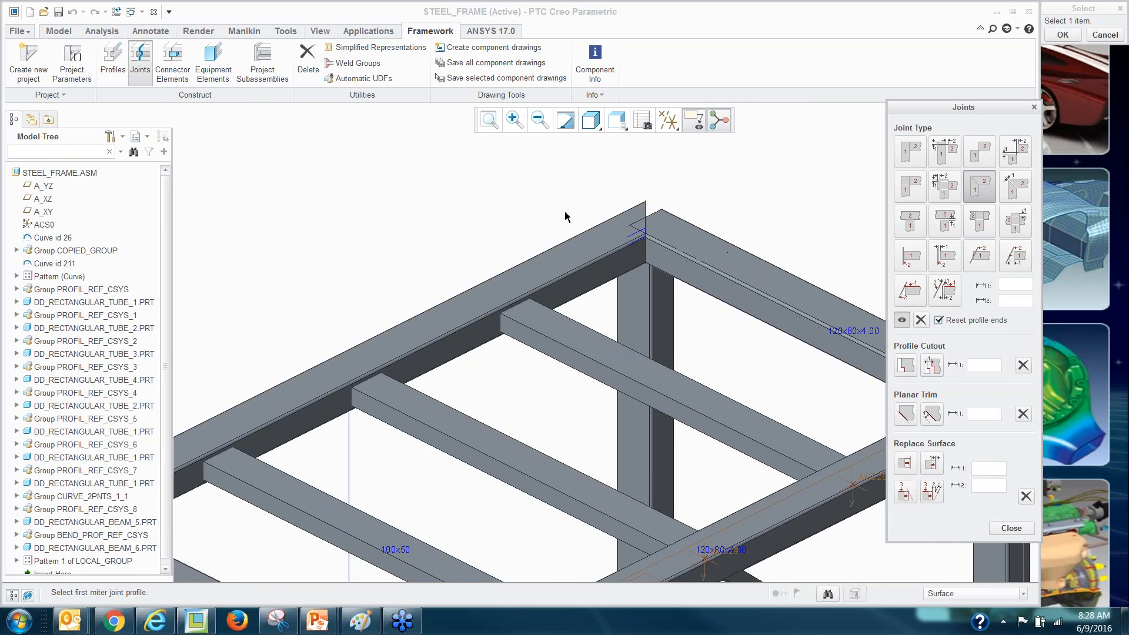
left_click(613, 236)
left_click(662, 234)
scroll(534, 194, "up", 5)
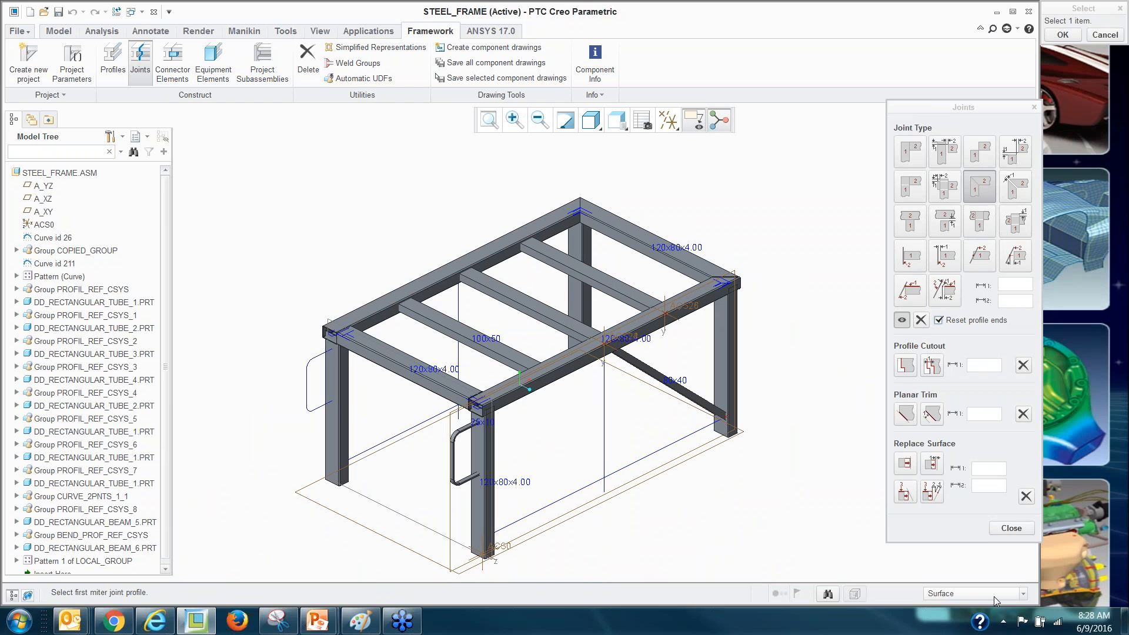
left_click(1011, 528)
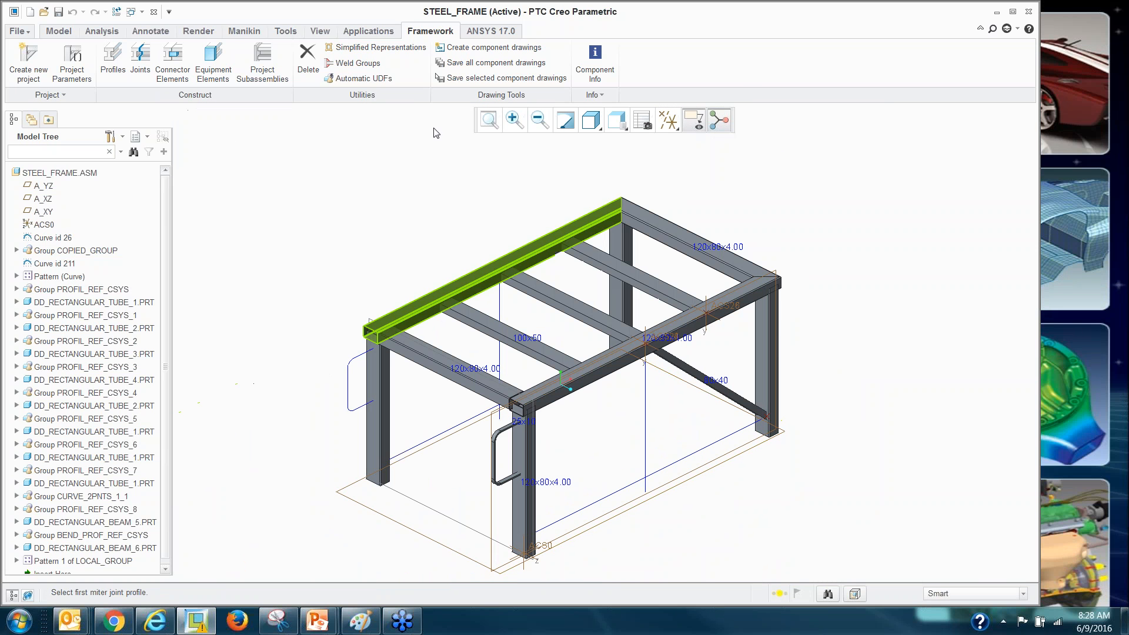
Join the diagonal brace's end to the column it meets, then close Joints.
left_click(140, 62)
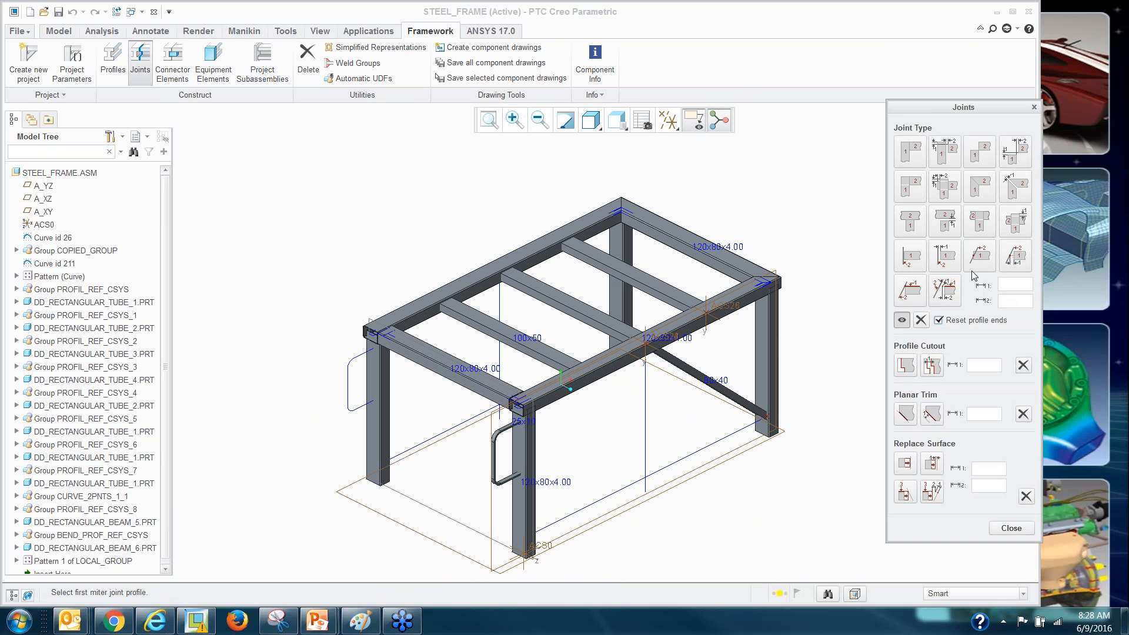
left_click(912, 223)
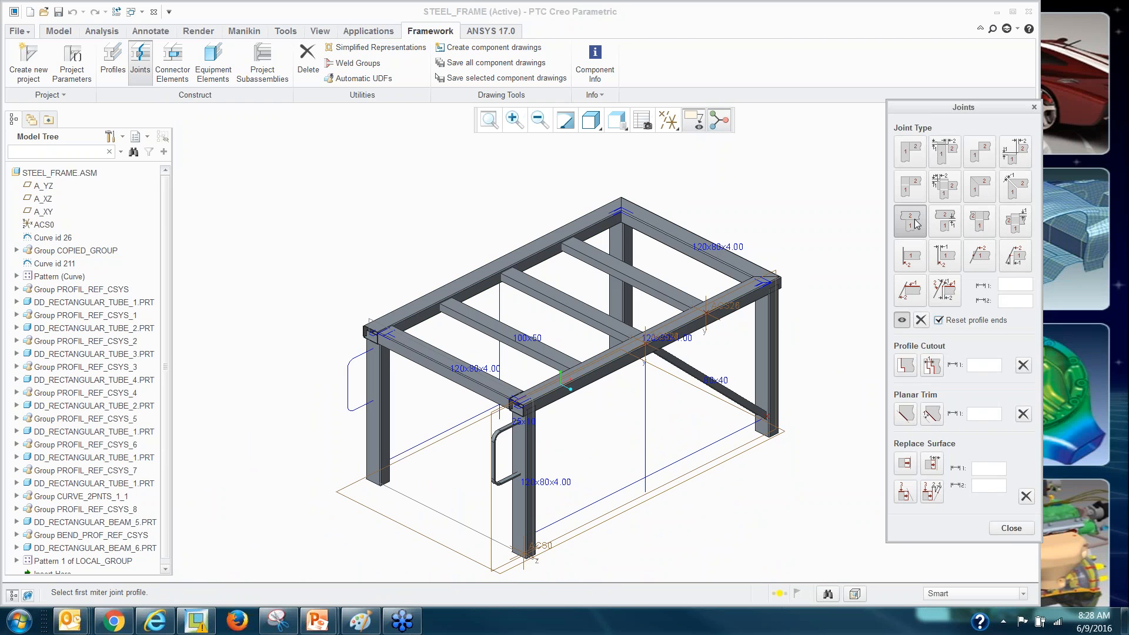
scroll(730, 405, "up", 4)
left_click(724, 402)
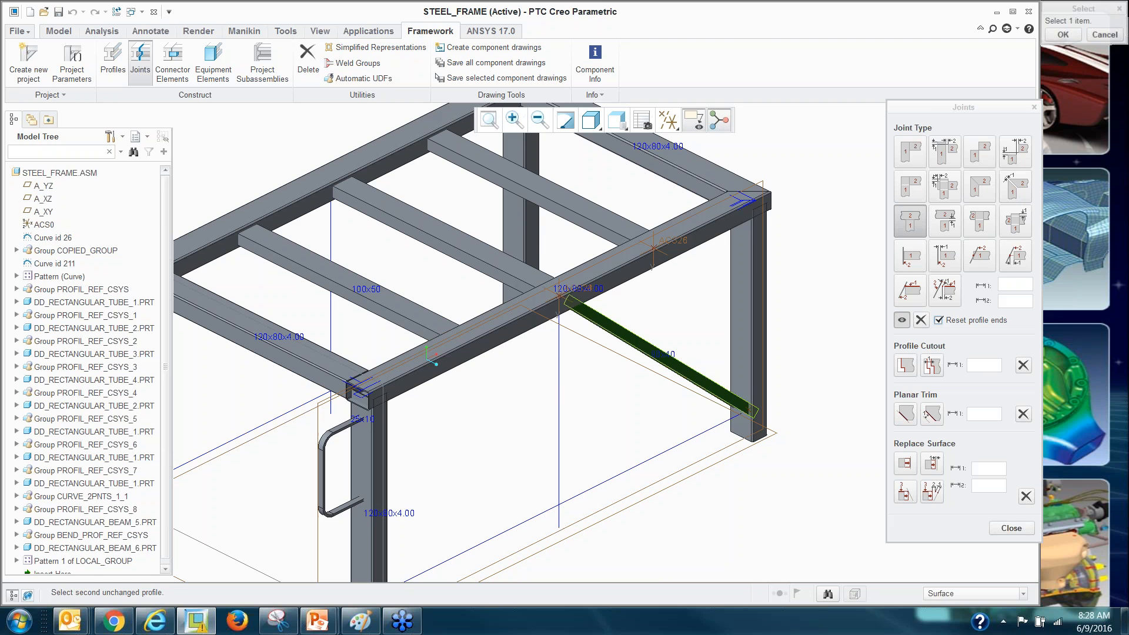
left_click(738, 378)
scroll(743, 378, "down", 2)
scroll(743, 378, "up", 3)
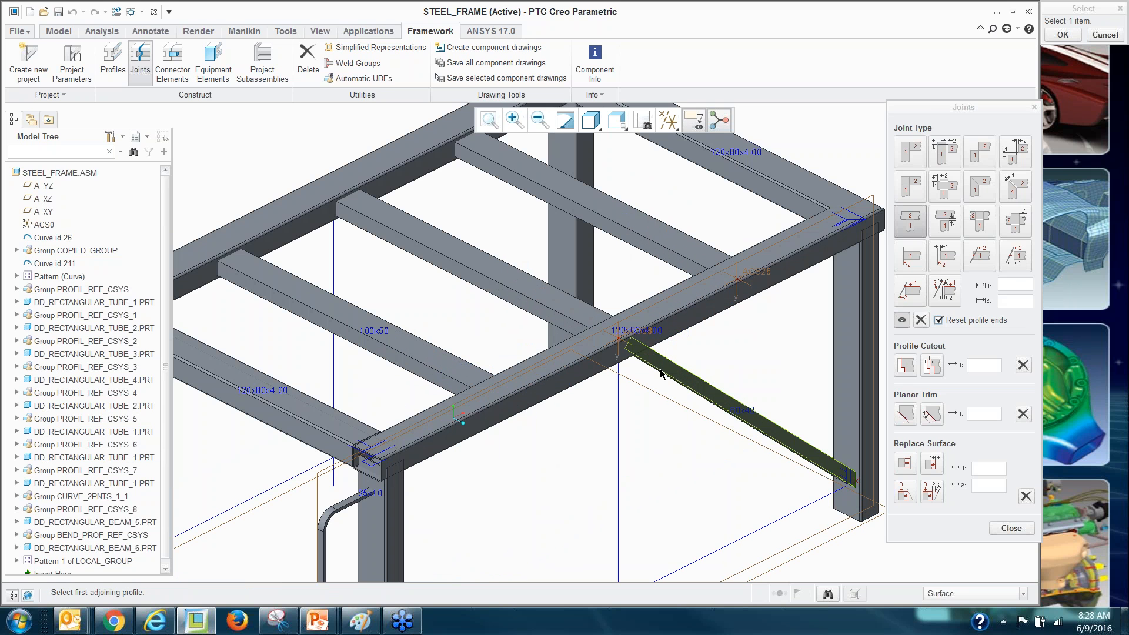
scroll(670, 412, "down", 4)
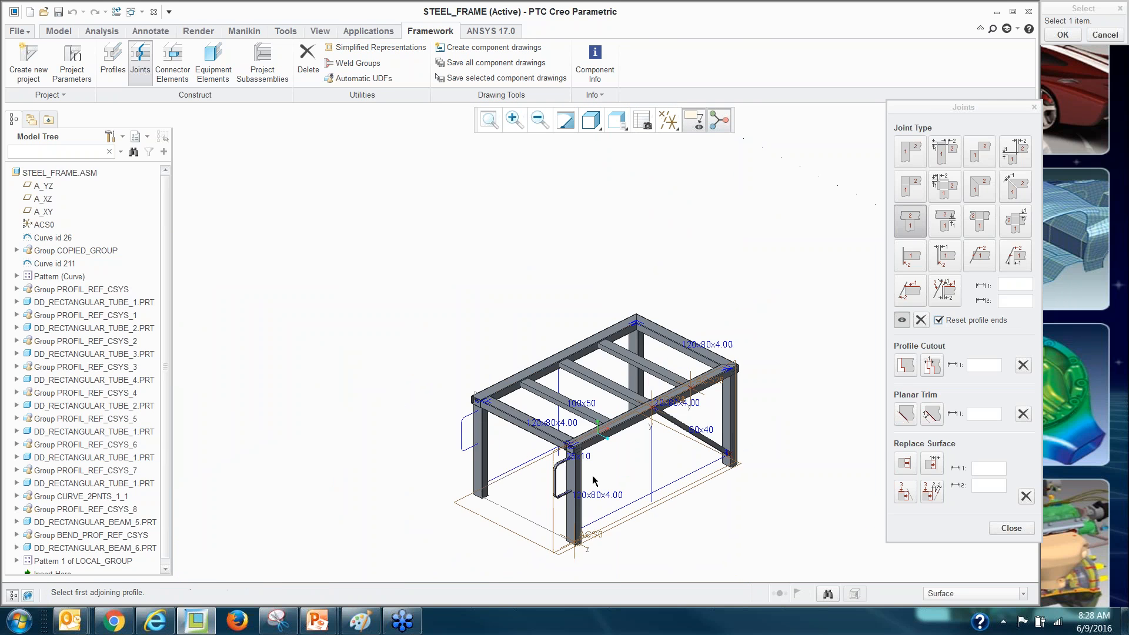
scroll(591, 479, "up", 5)
scroll(599, 455, "up", 1)
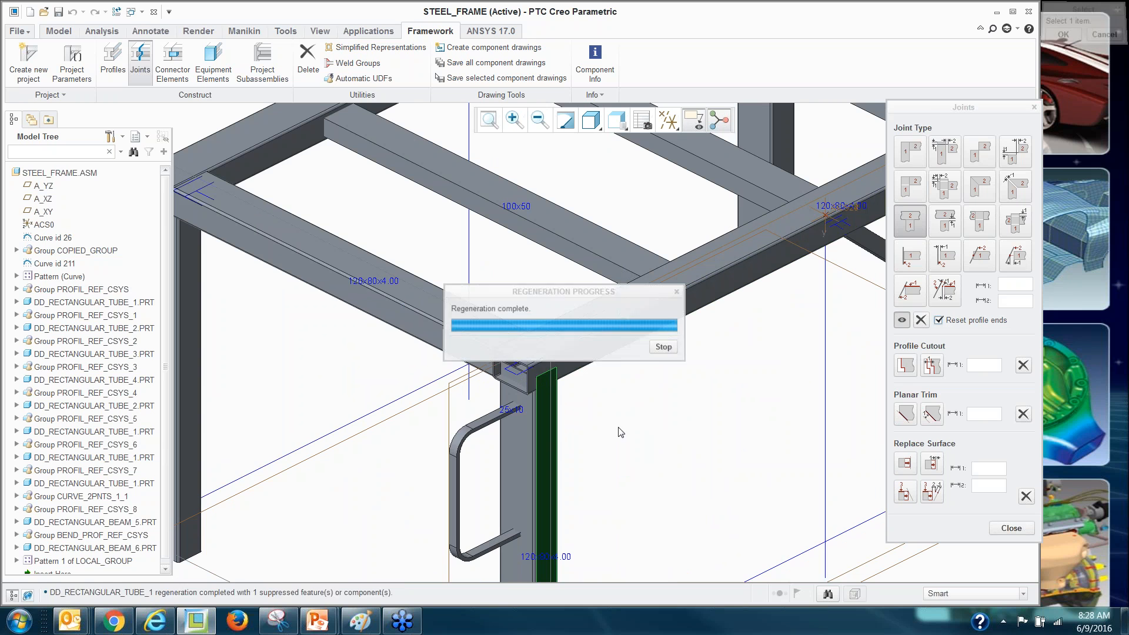
scroll(616, 426, "down", 5)
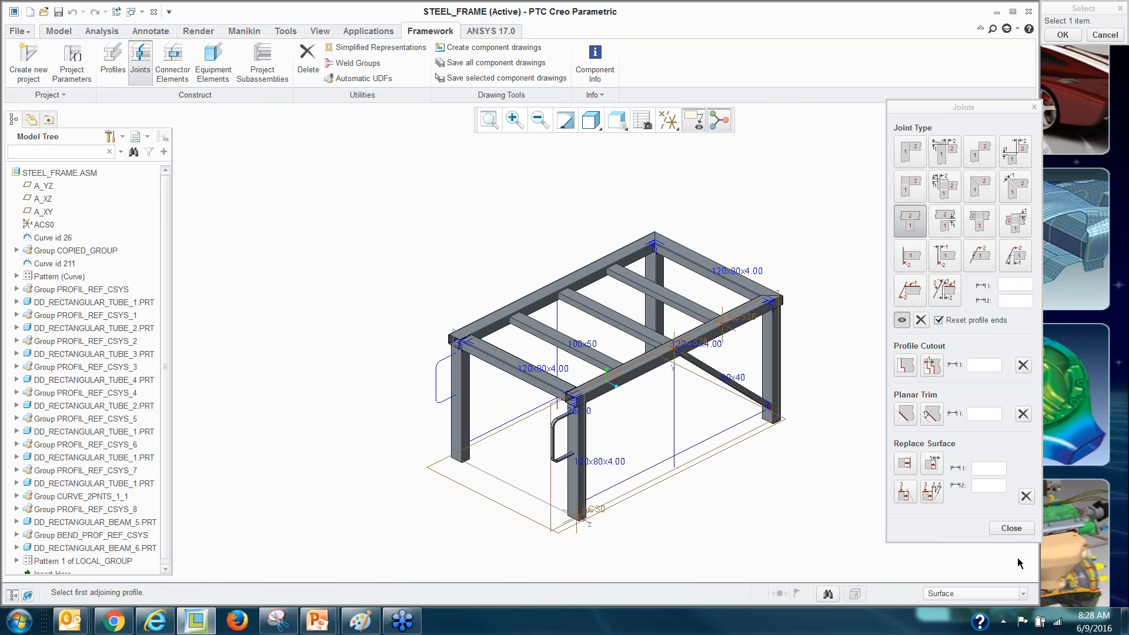
left_click(1010, 528)
scroll(847, 368, "up", 2)
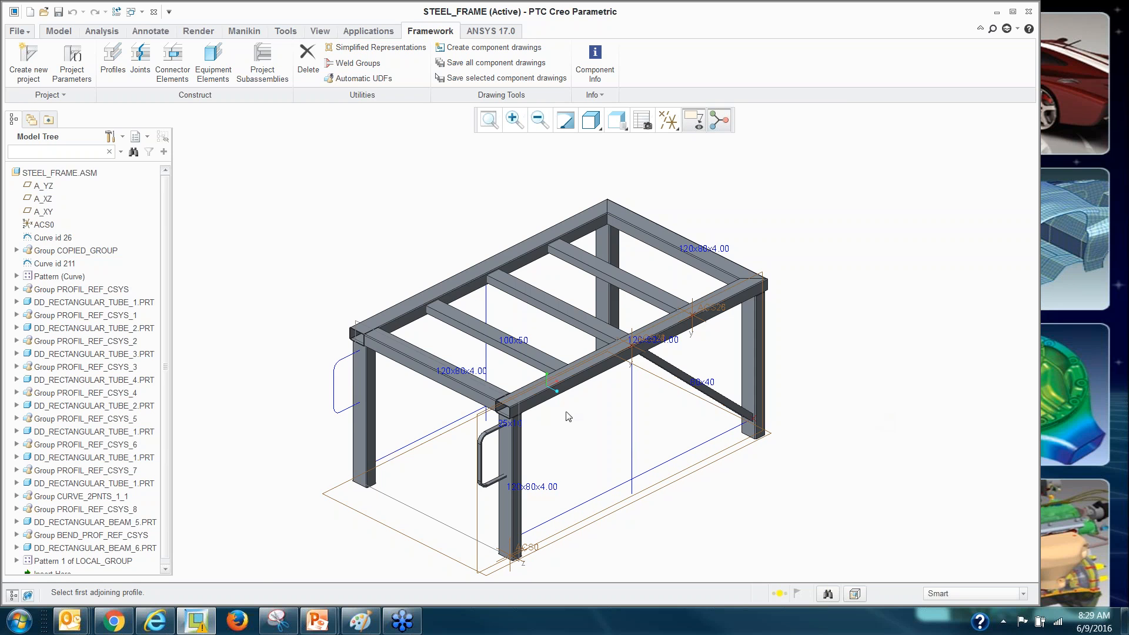
scroll(676, 526, "up", 5)
scroll(683, 511, "down", 3)
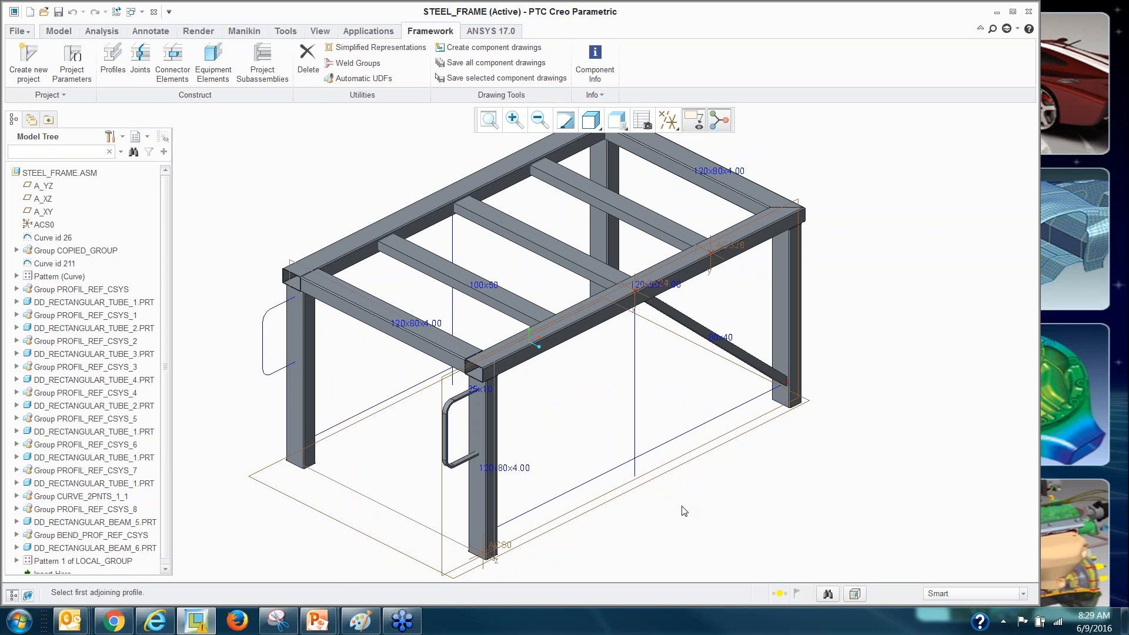
Choose the CHANNEL BEAM DIN 1026 U 80 profile from the library.
left_click(112, 59)
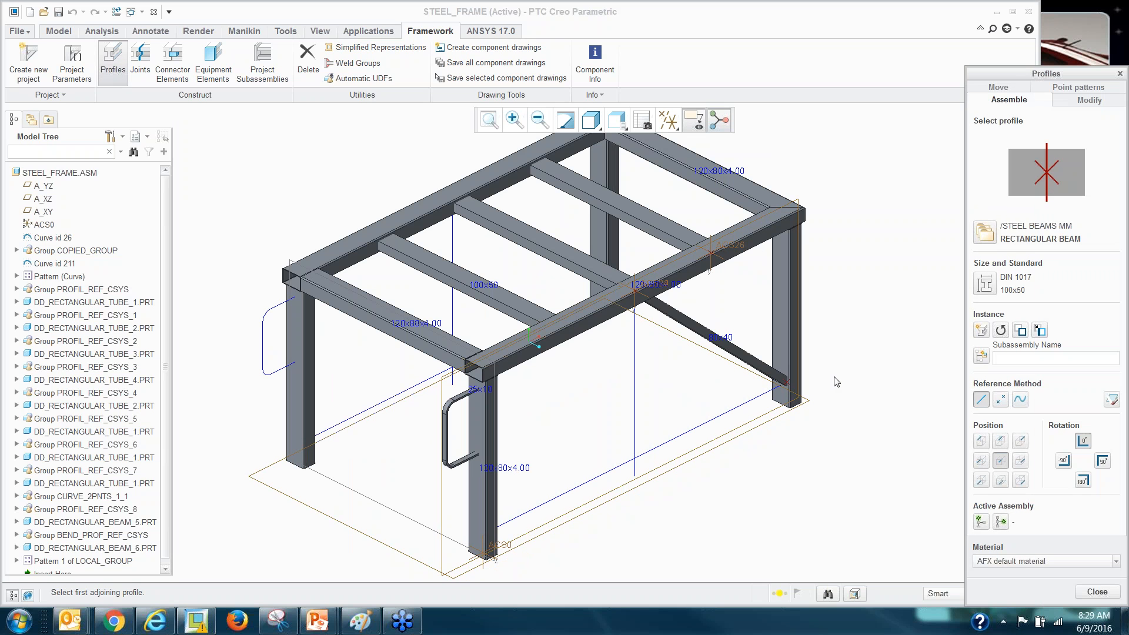
left_click(984, 233)
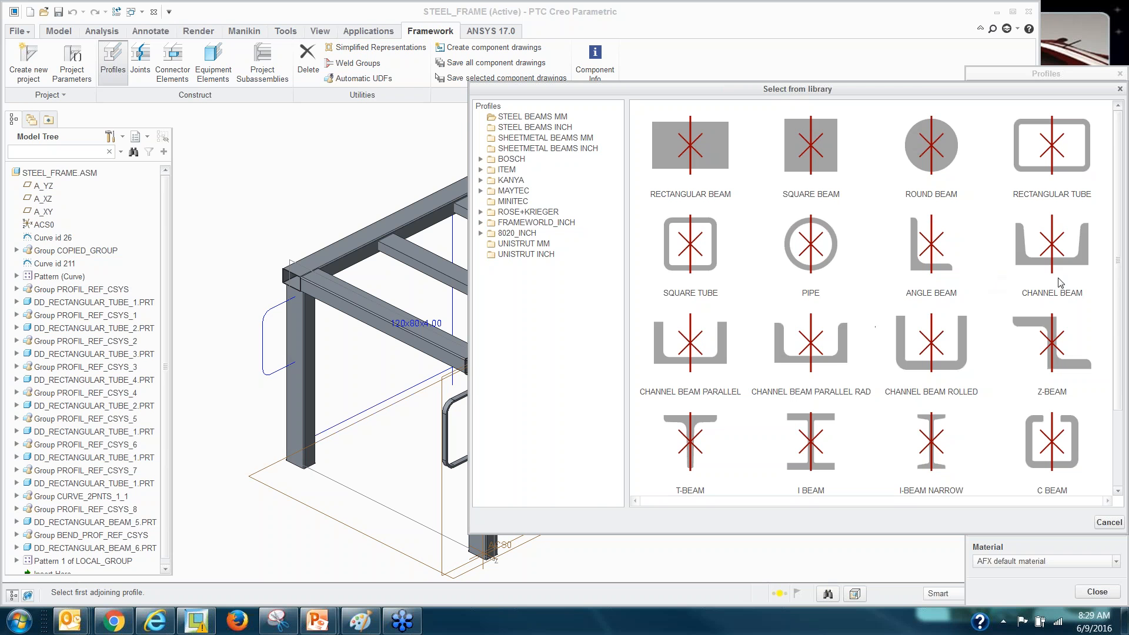
left_click(1047, 253)
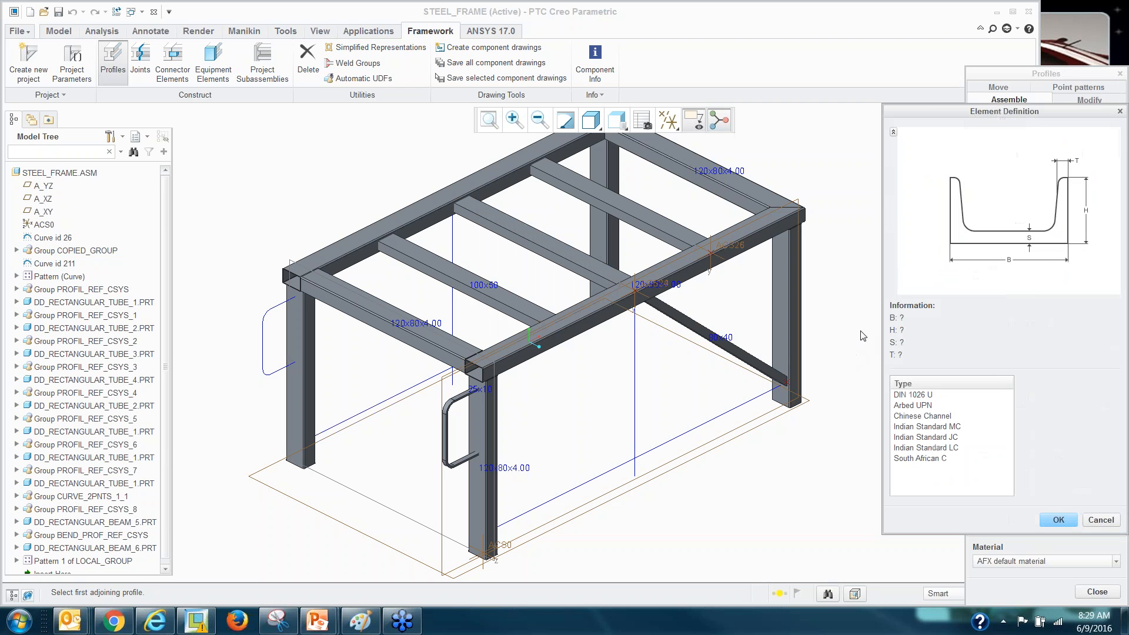
left_click(911, 402)
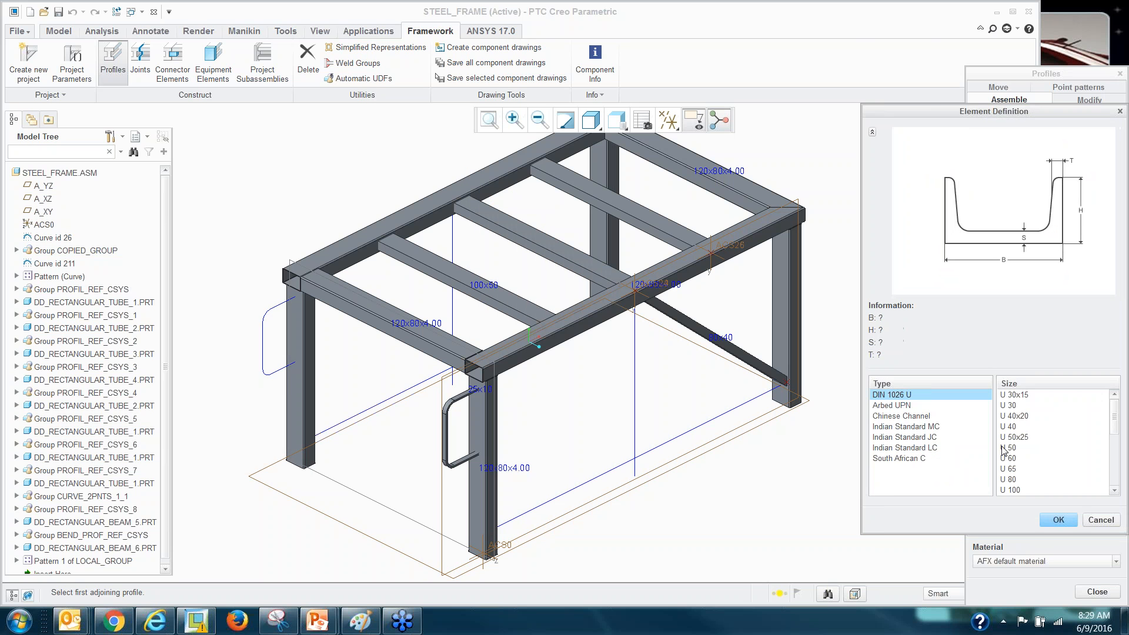
left_click(1013, 479)
left_click(1058, 519)
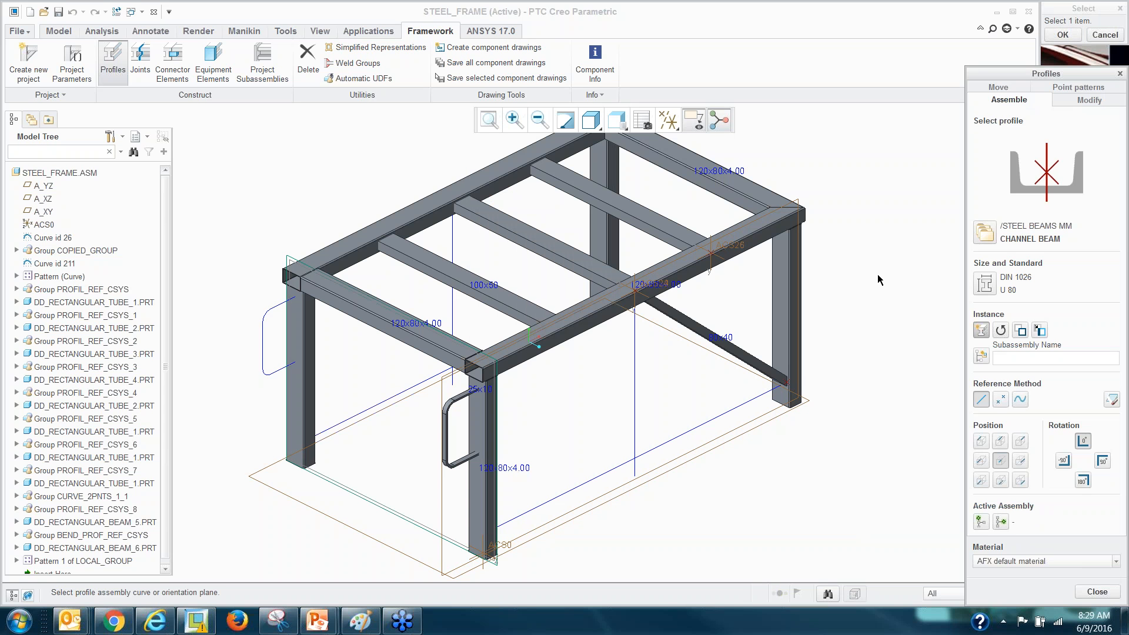
Place the U 80 channel on the front vertical curve.
scroll(716, 421, "up", 2)
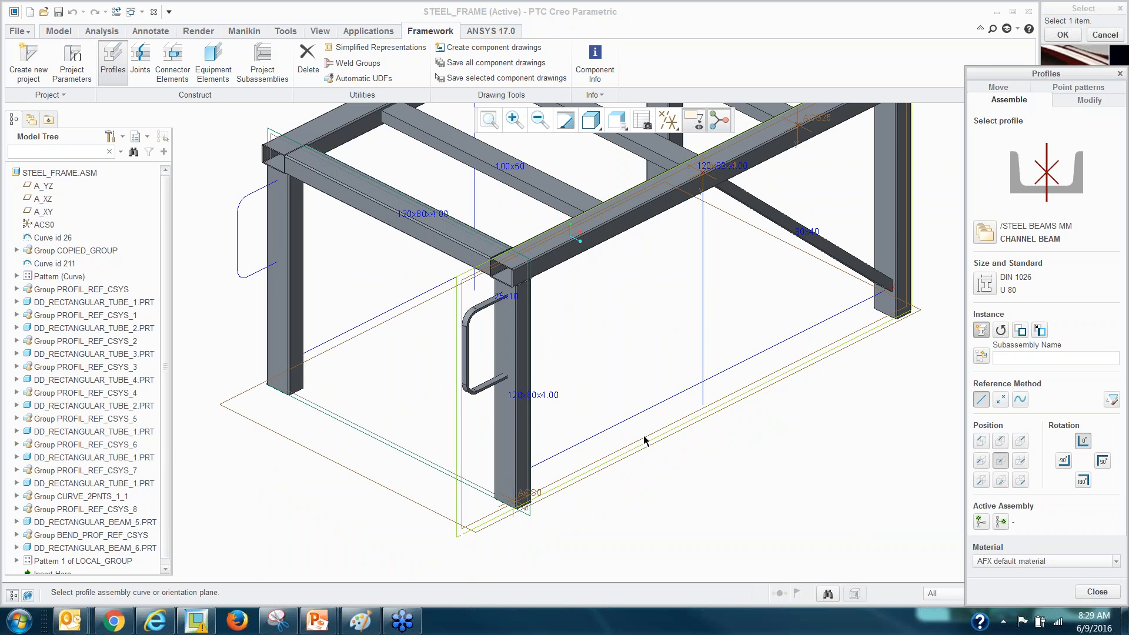
scroll(643, 440, "down", 2)
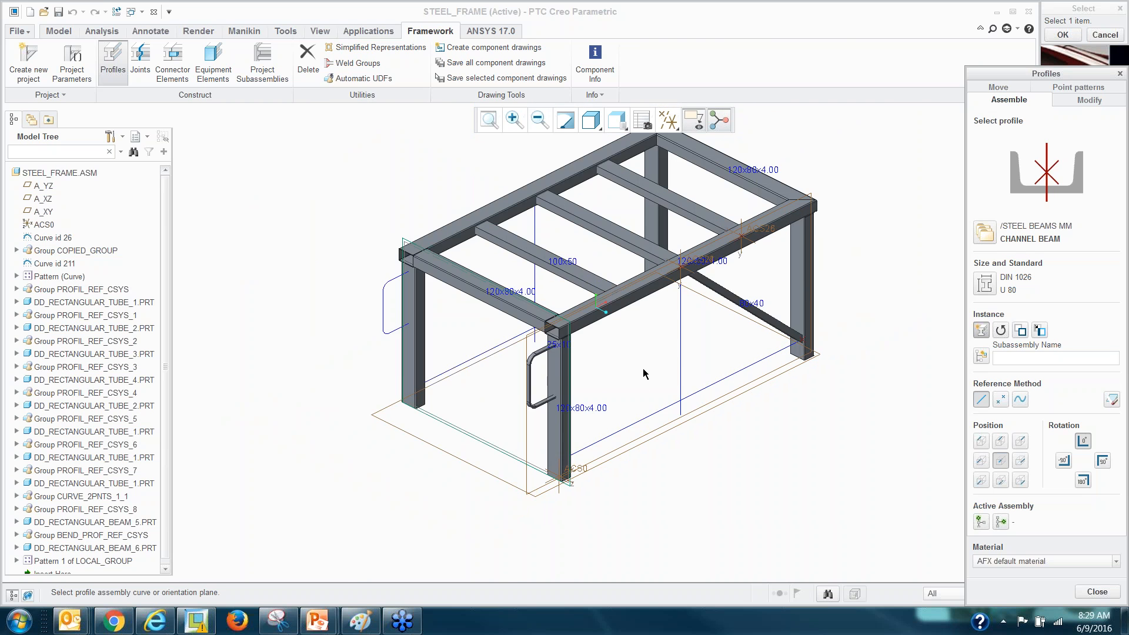
scroll(643, 369, "down", 3)
scroll(652, 391, "up", 3)
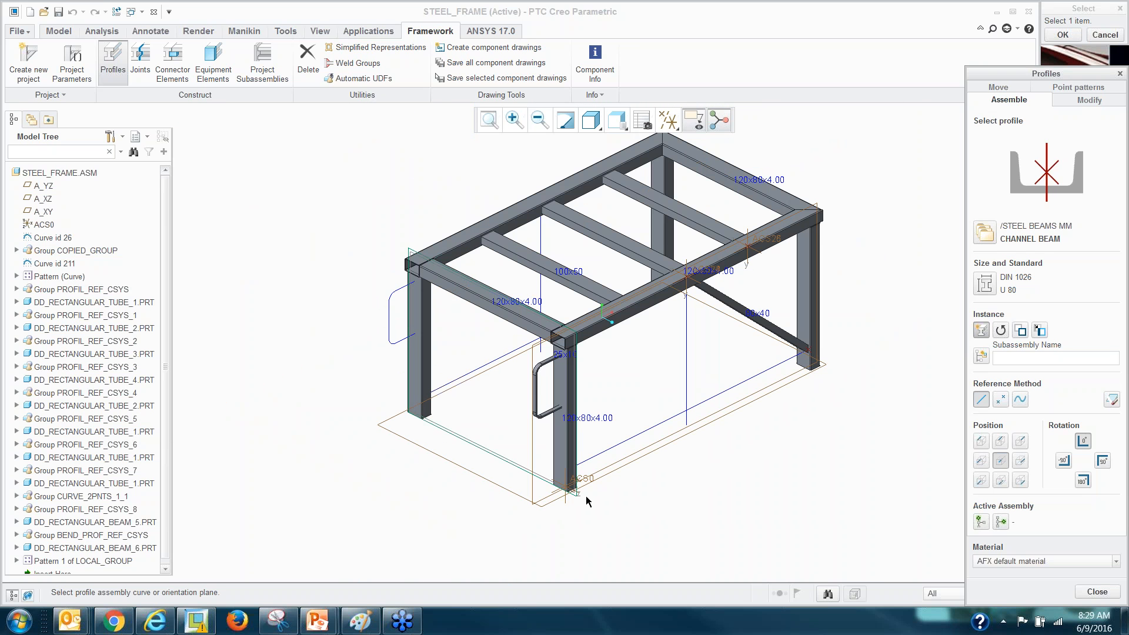
left_click(533, 446)
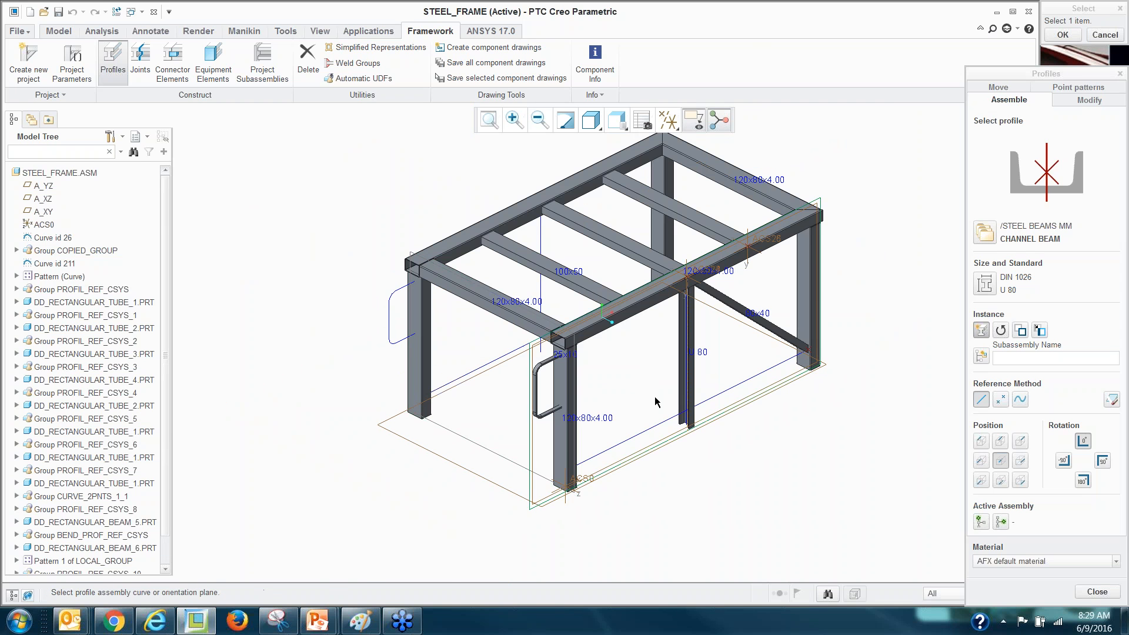
scroll(658, 406, "down", 4)
scroll(670, 424, "up", 5)
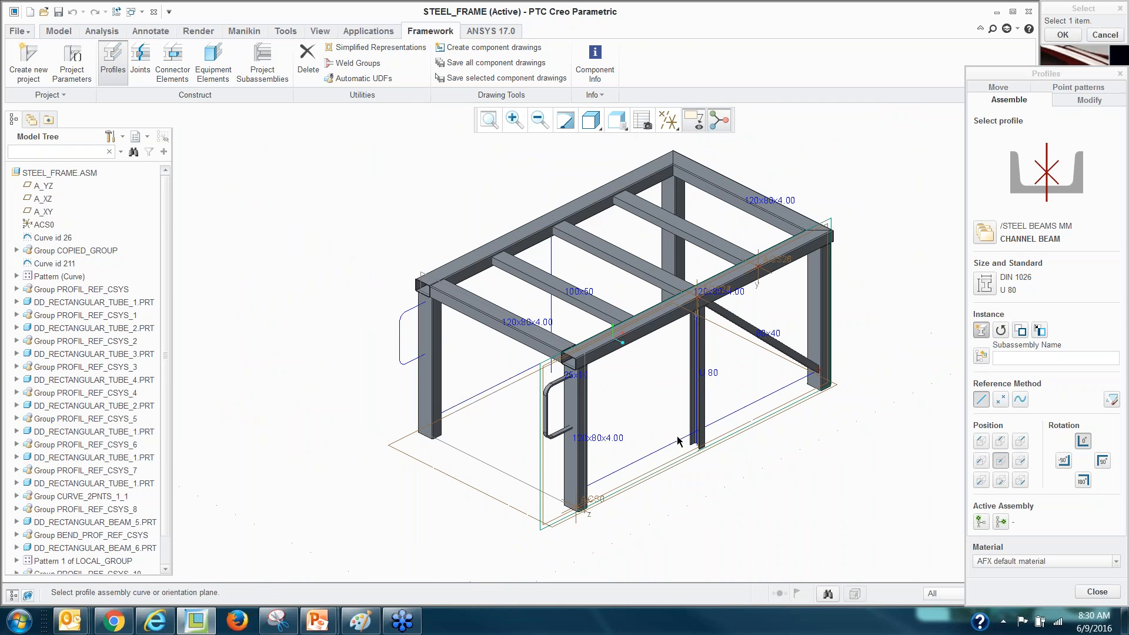
scroll(698, 347, "down", 2)
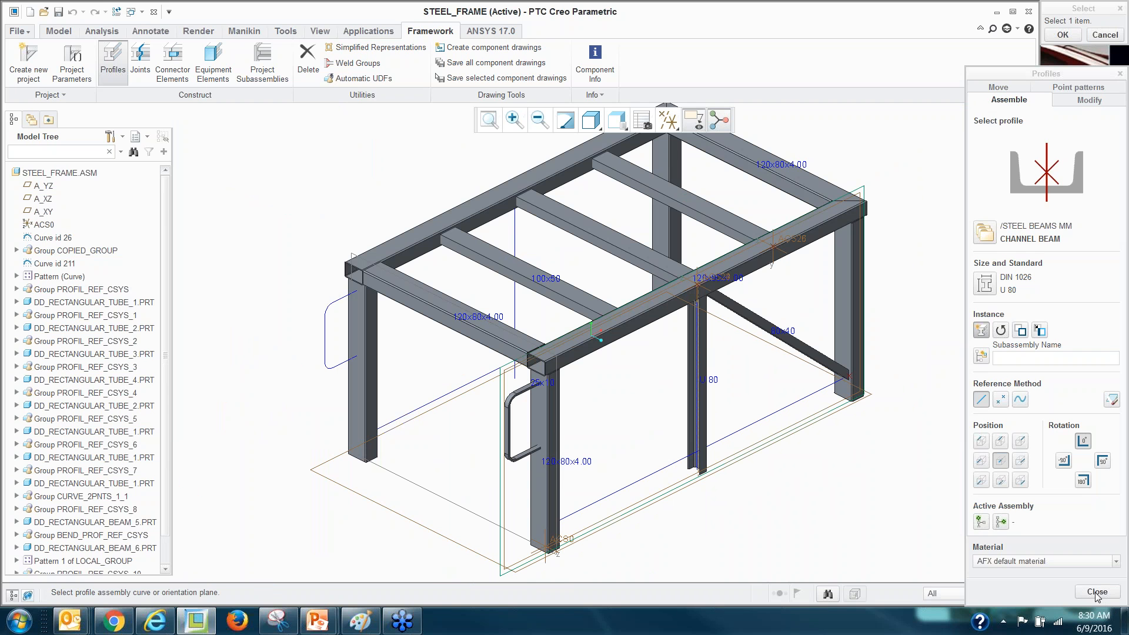
Define a SQUARE TUBE profile with DIN 2395 size 80x80x4.00.
left_click(984, 233)
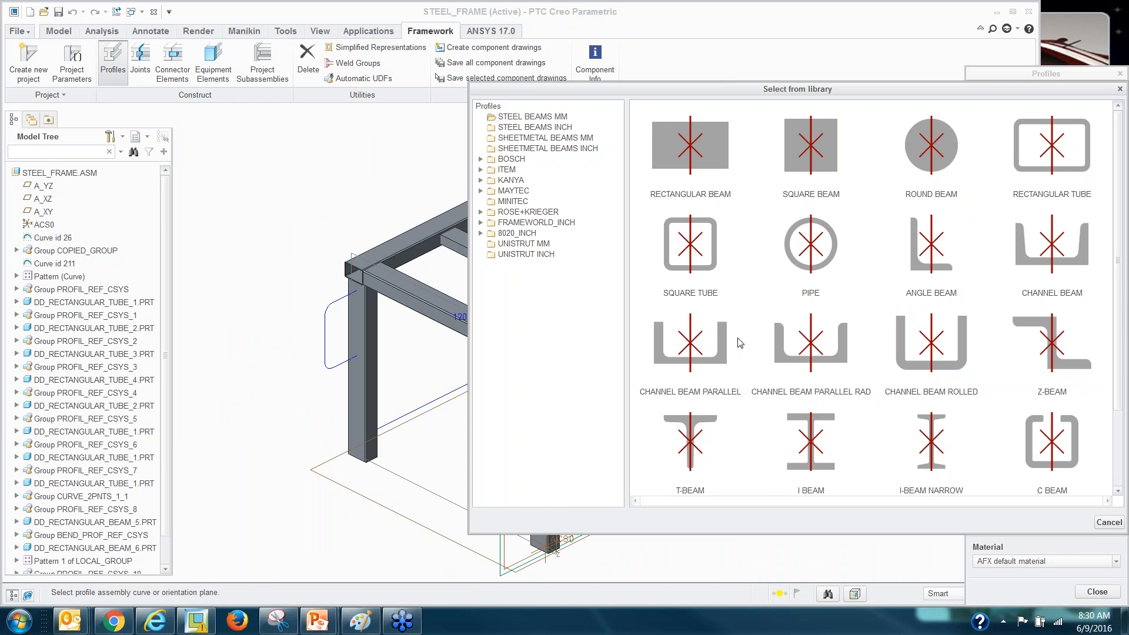
double_click(684, 277)
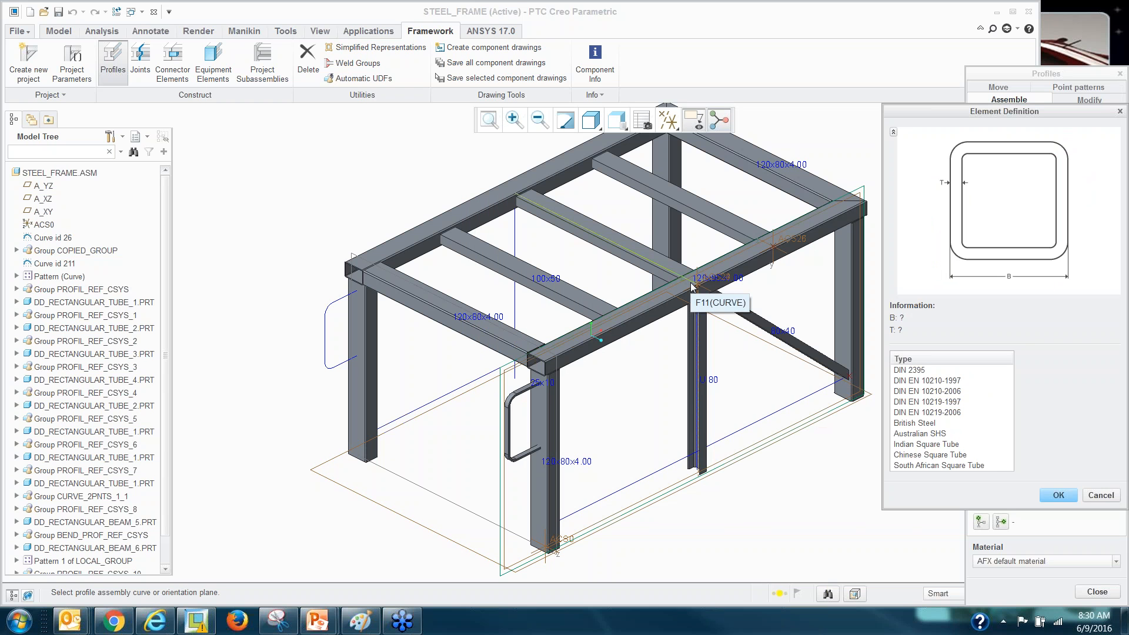
left_click(692, 286)
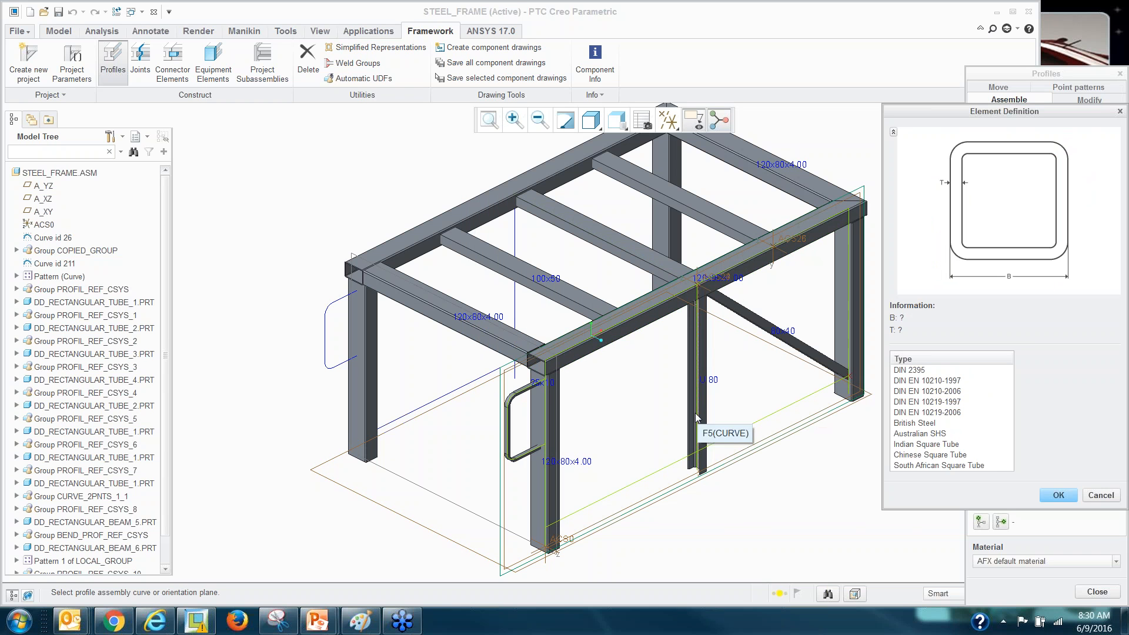
left_click(916, 373)
left_click(1019, 444)
scroll(1019, 444, "down", 12)
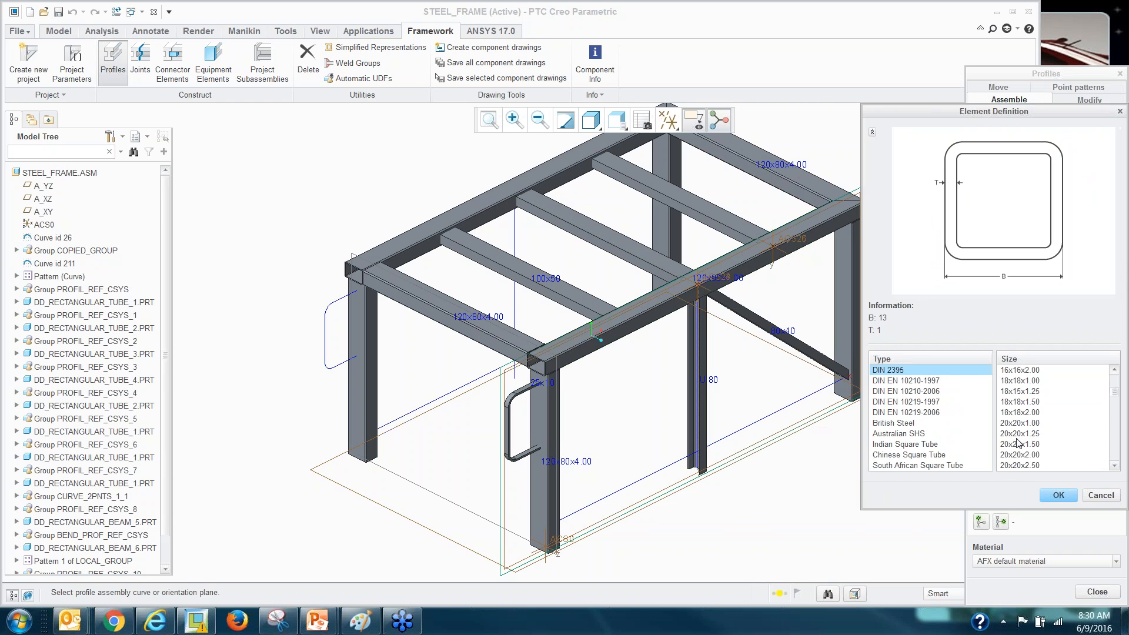
scroll(1019, 444, "down", 8)
scroll(1019, 444, "up", 1)
left_click(1018, 412)
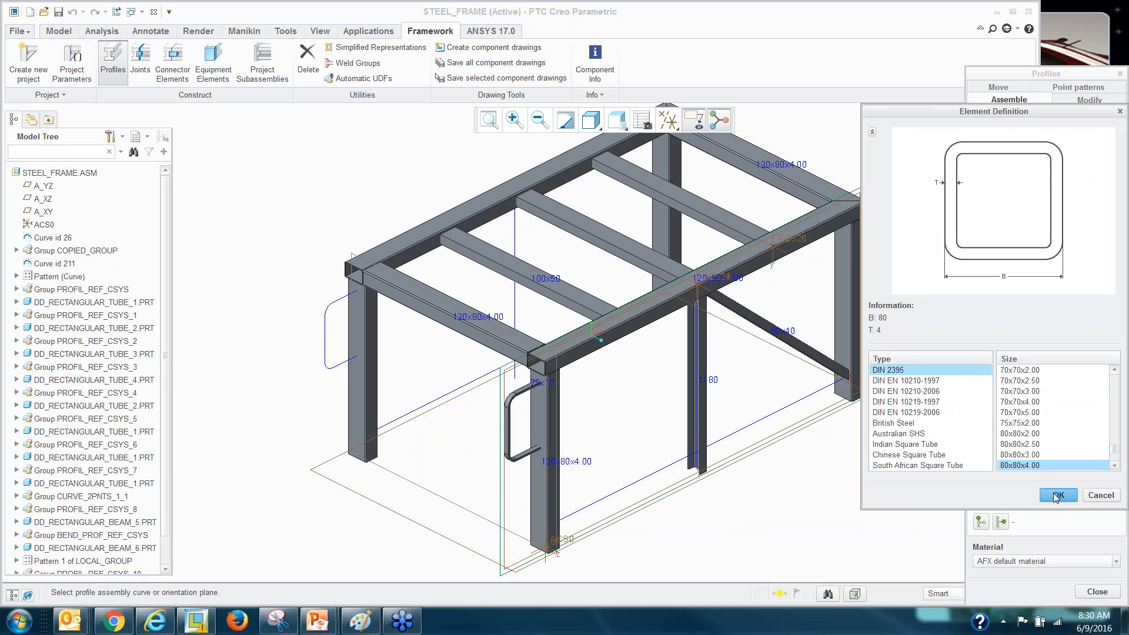
left_click(1059, 497)
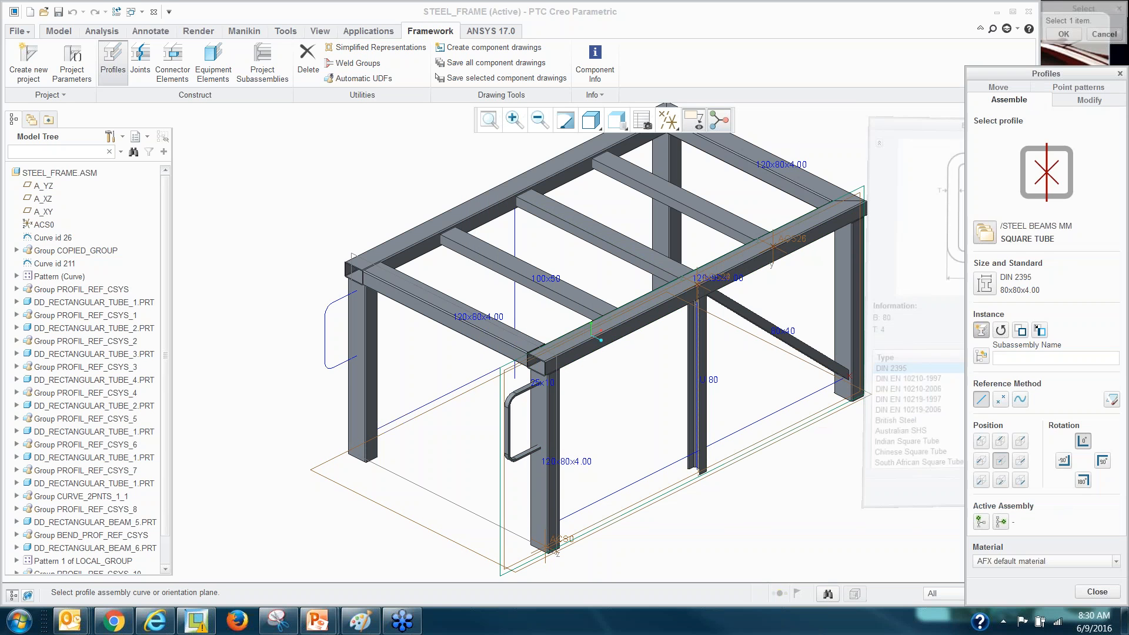
Place the square tube along the bottom front curve and close Profiles.
left_click(629, 485)
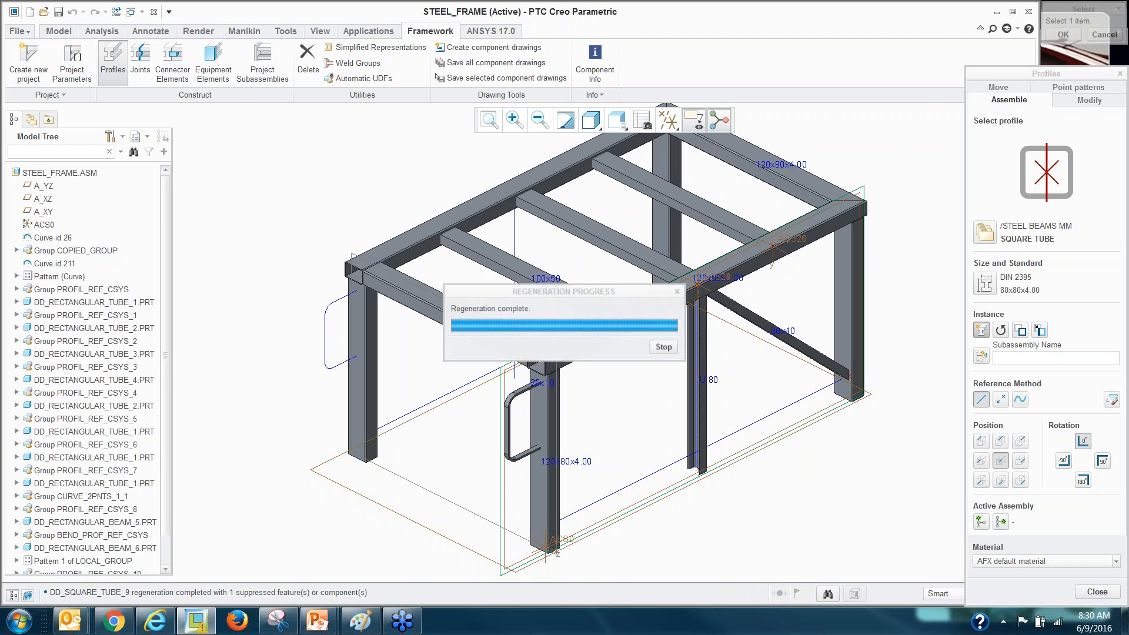
left_click(1098, 592)
scroll(589, 405, "up", 8)
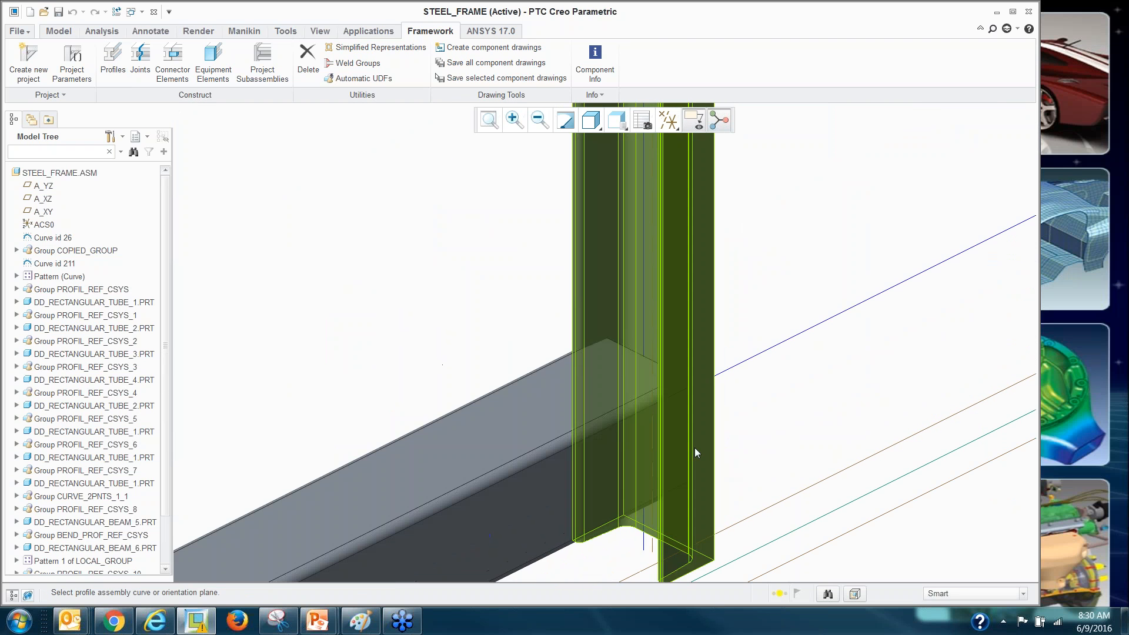
scroll(600, 438, "down", 8)
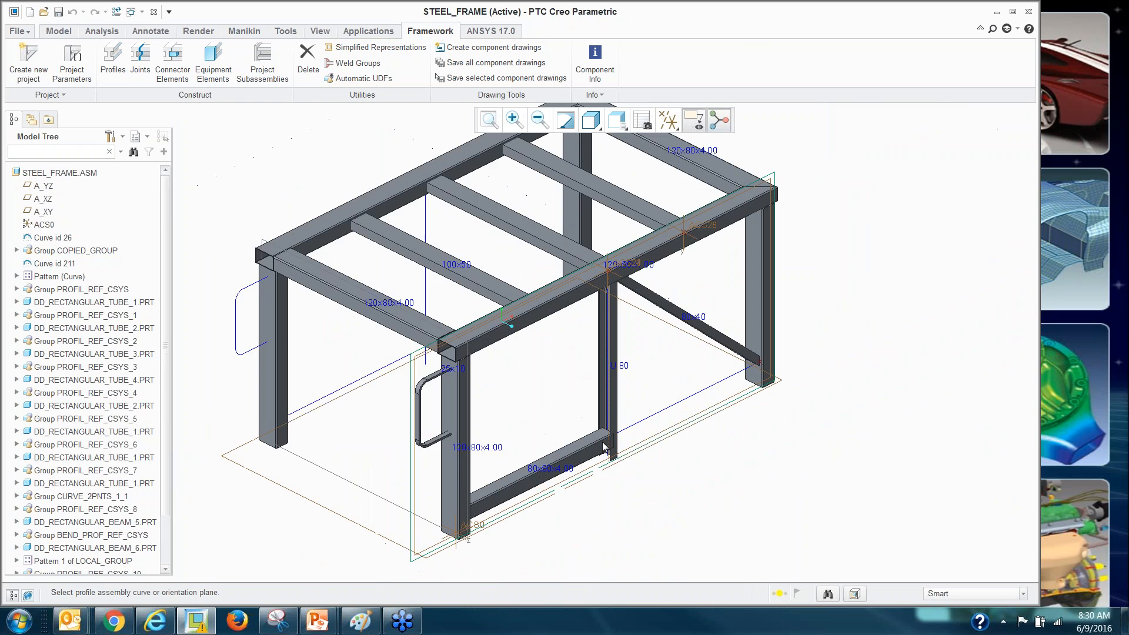
scroll(597, 437, "up", 5)
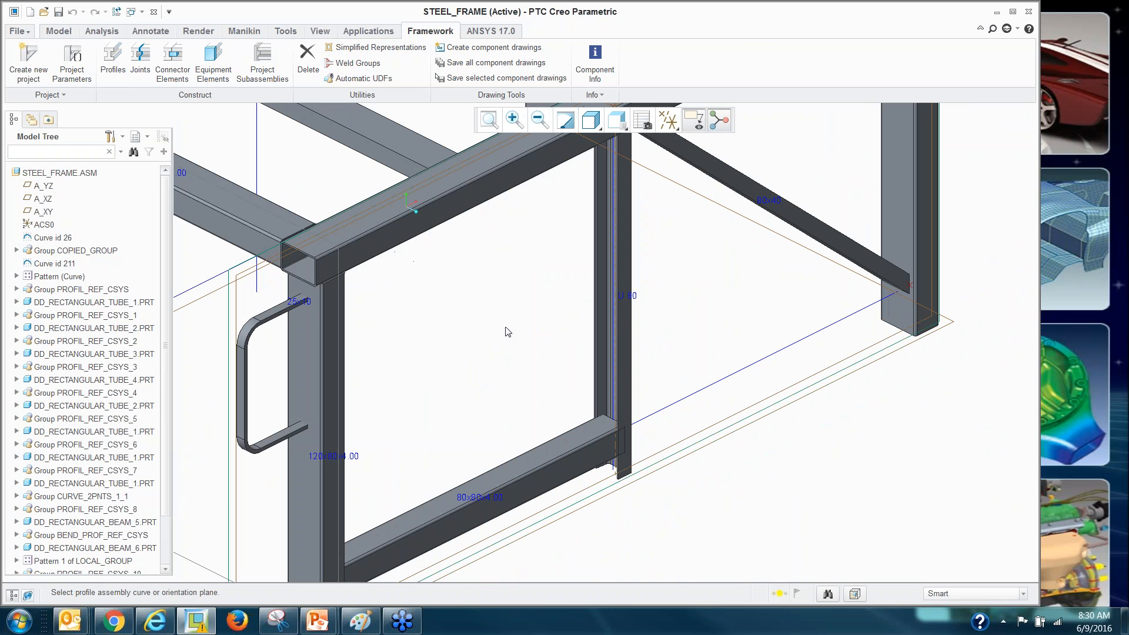
Apply a Profile Cutout joint trimming the bottom square tube against the U 80 post.
left_click(147, 75)
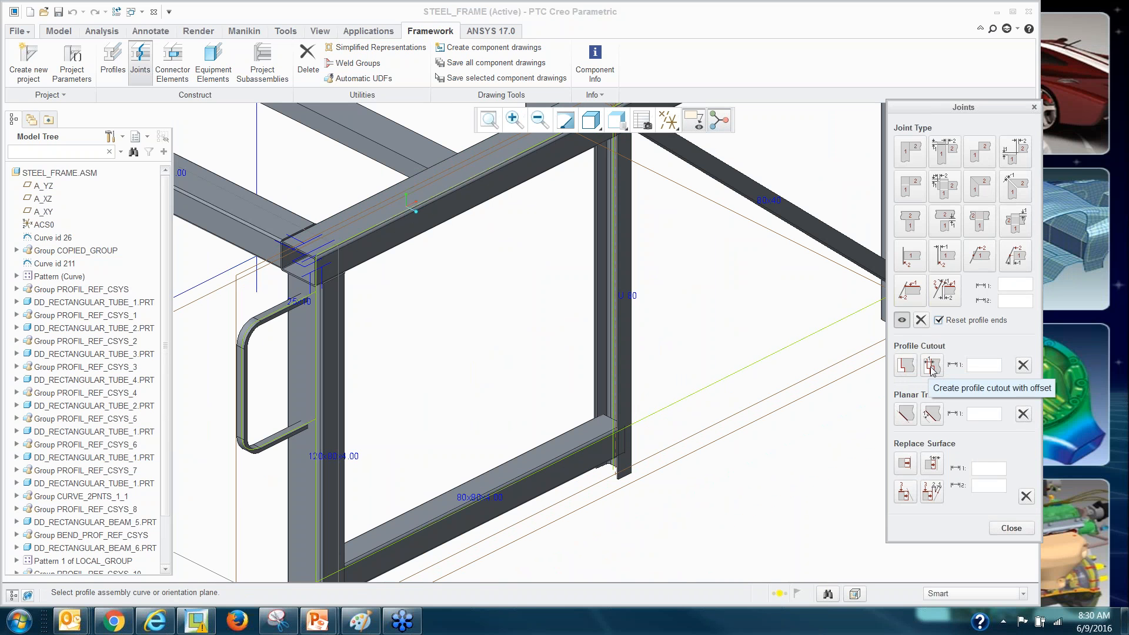
left_click(905, 365)
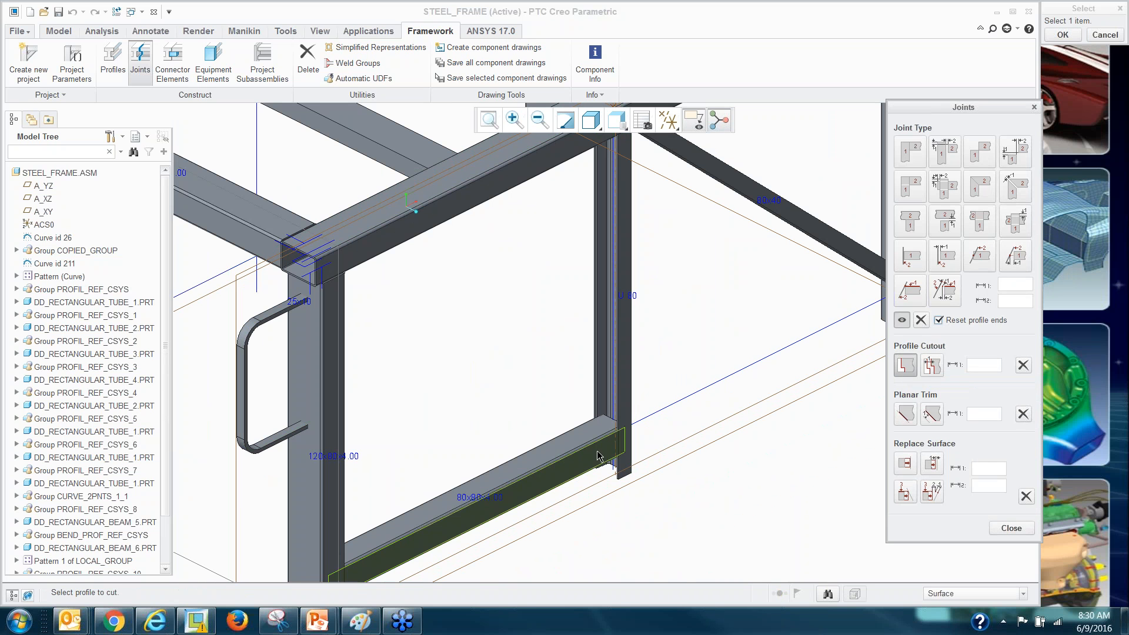
scroll(788, 447, "down", 3)
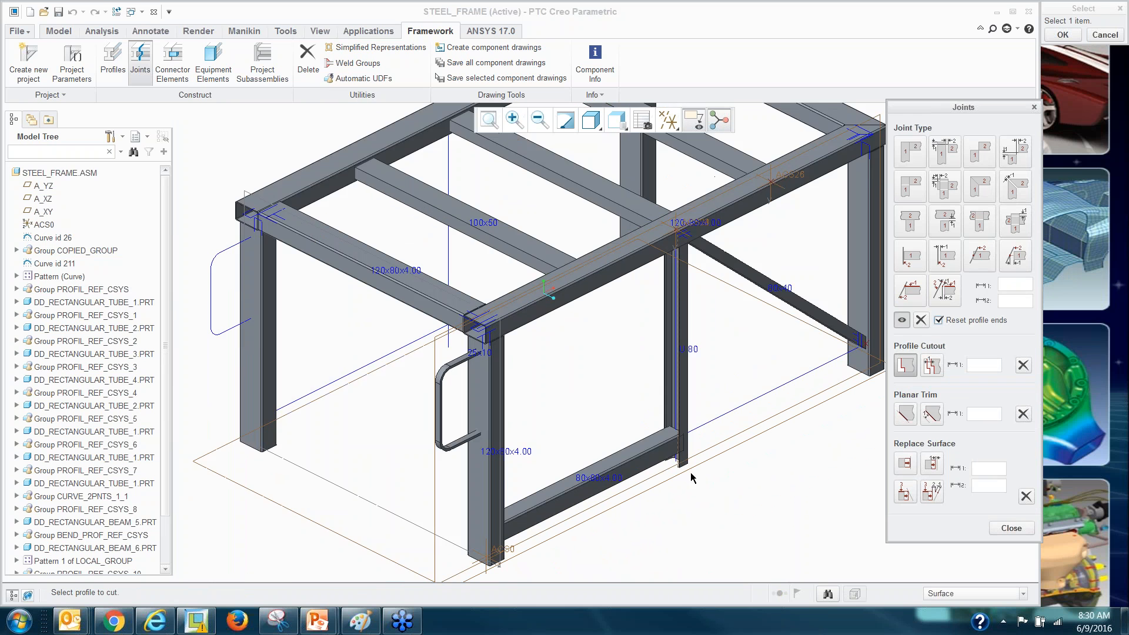
scroll(692, 478, "up", 3)
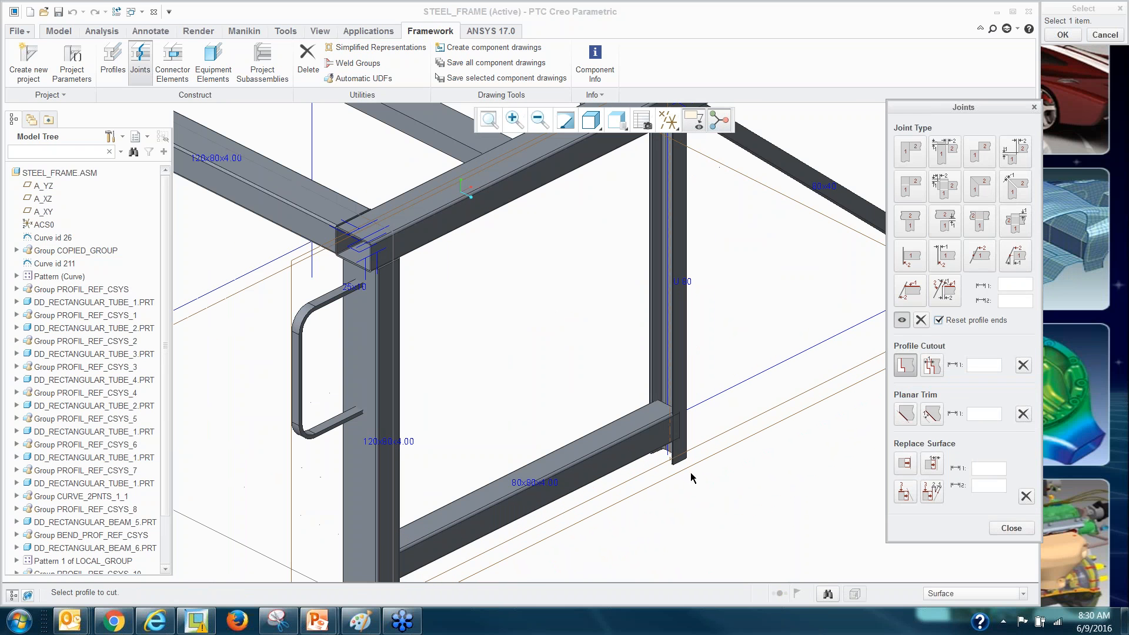
left_click(635, 424)
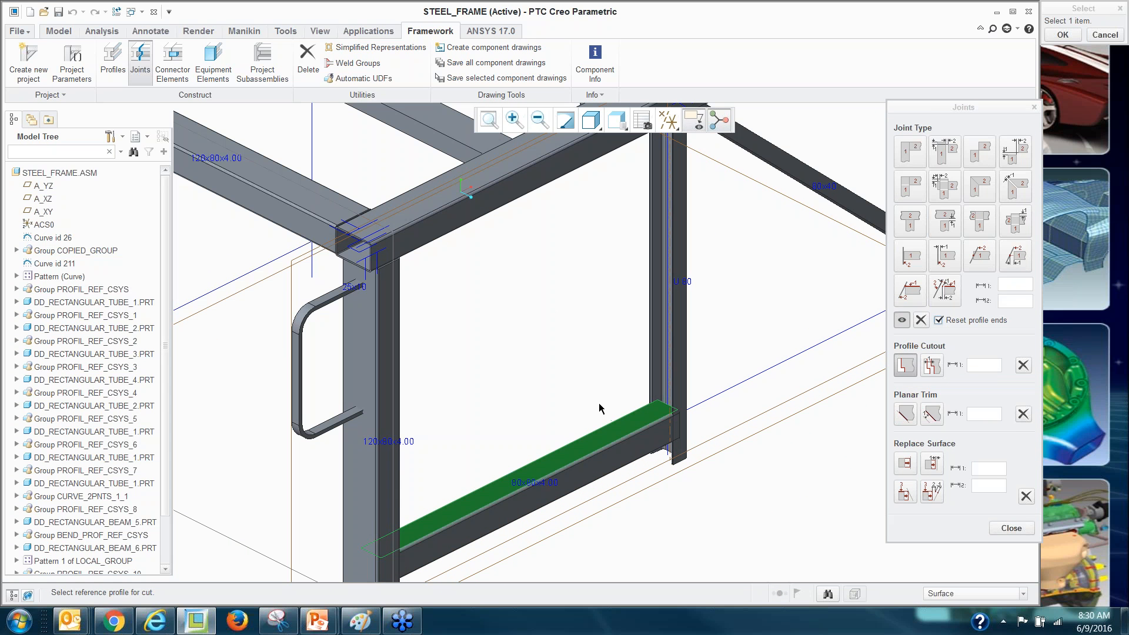
scroll(655, 377, "up", 2)
left_click(655, 377)
left_click(1009, 528)
scroll(811, 469, "up", 2)
scroll(791, 408, "down", 4)
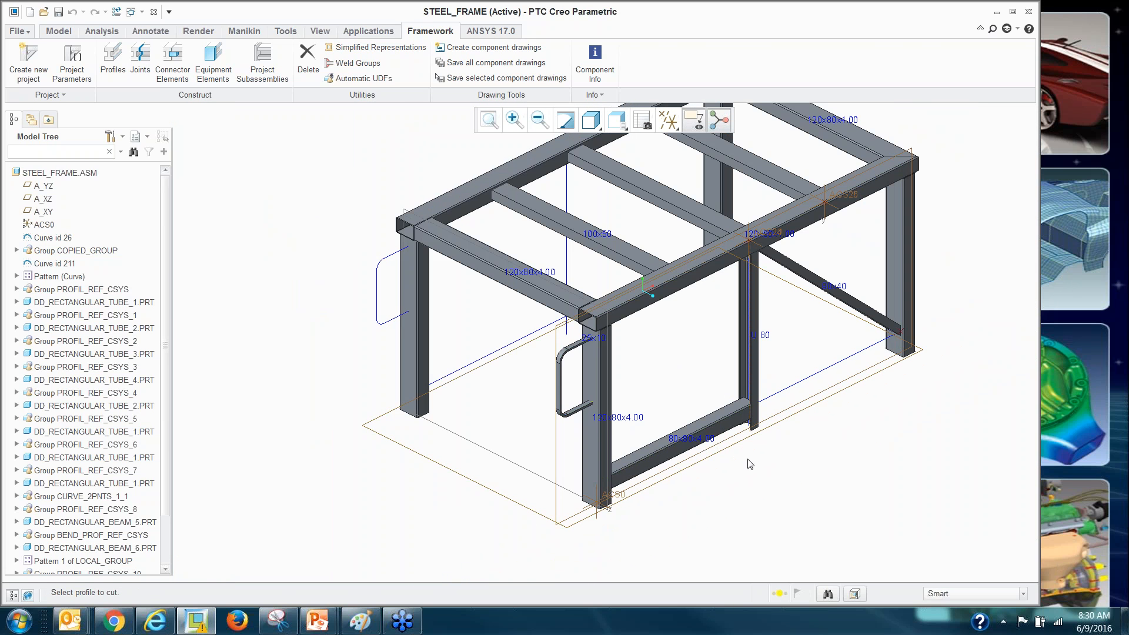
right_click(728, 434)
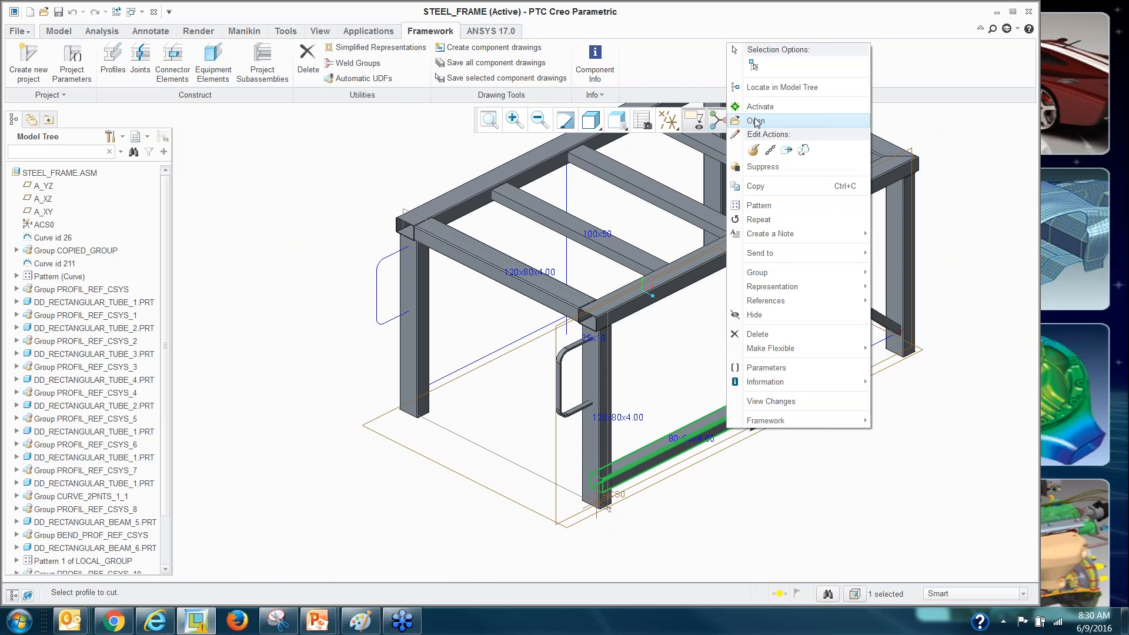
left_click(760, 107)
scroll(748, 356, "up", 3)
middle_click_drag(751, 454, 654, 491)
scroll(491, 517, "up", 6)
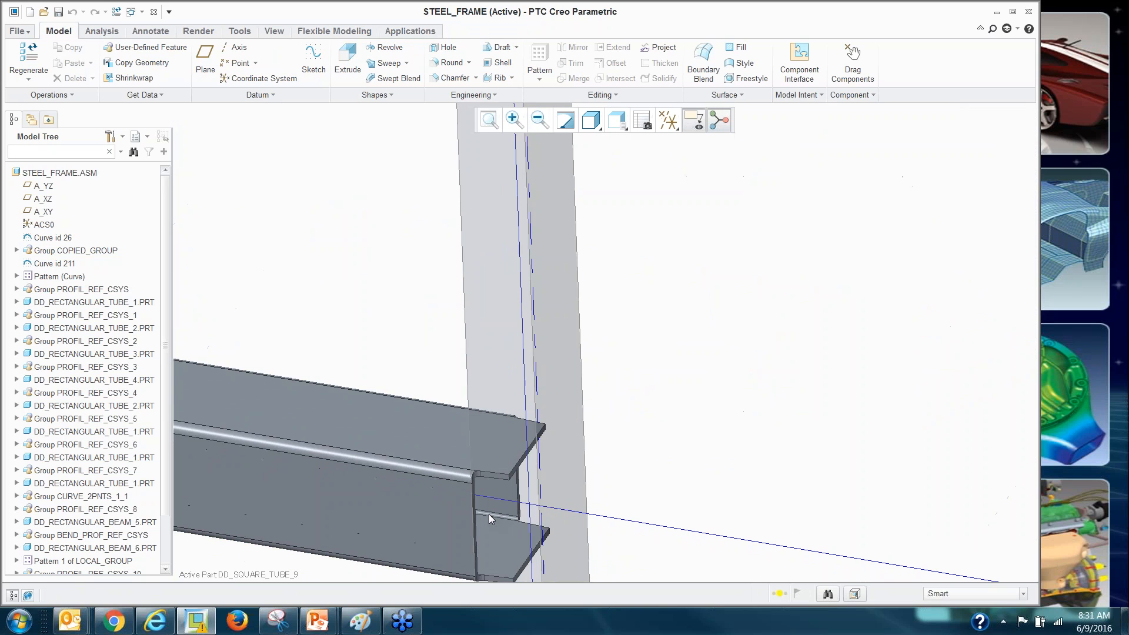
scroll(559, 408, "down", 10)
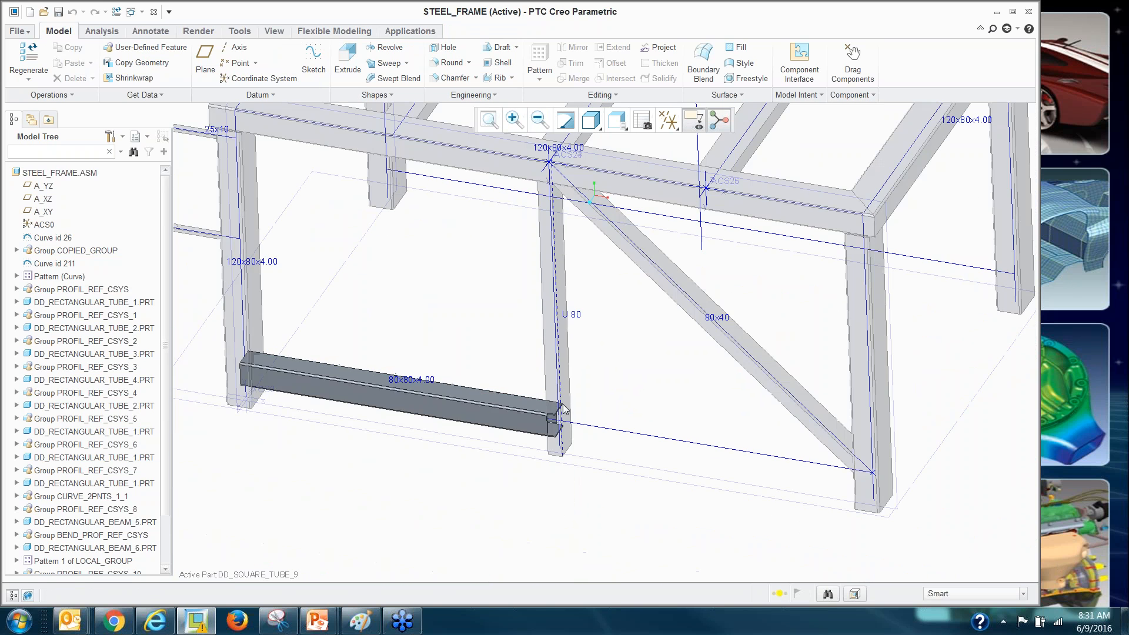
middle_click_drag(557, 393, 638, 517)
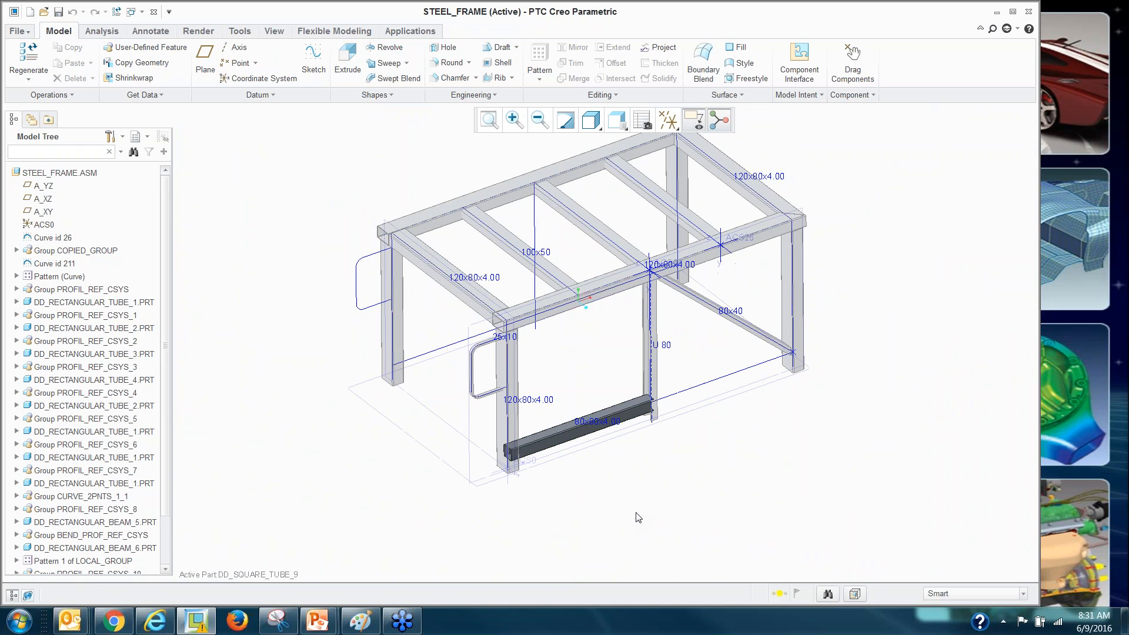
key("ctrl+a")
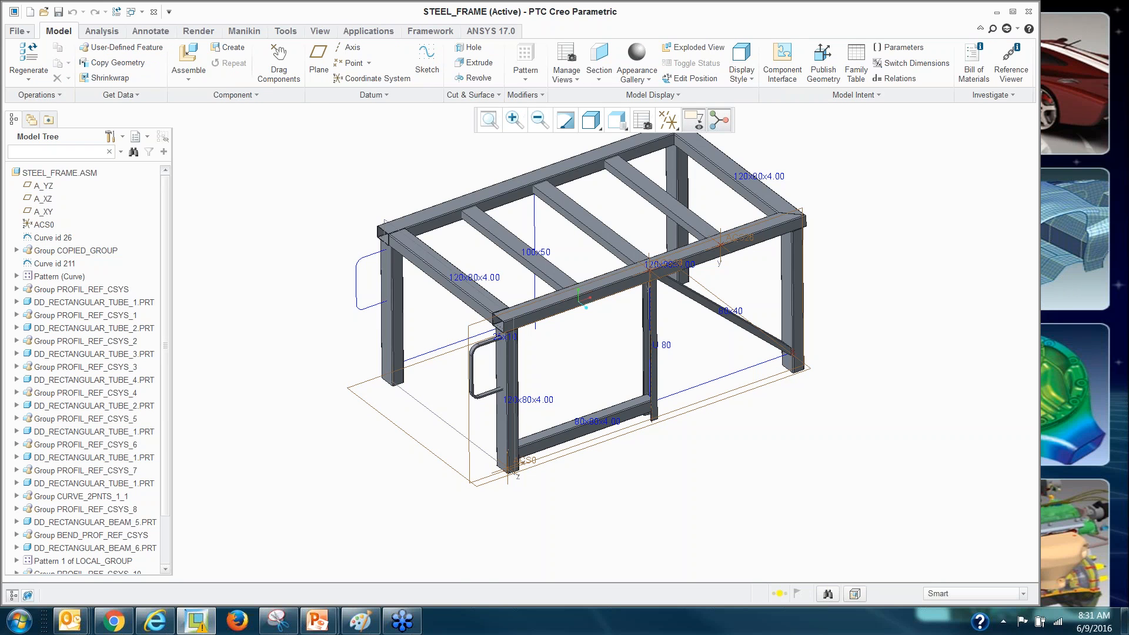
scroll(637, 517, "down", 3)
scroll(614, 415, "up", 5)
scroll(595, 414, "down", 1)
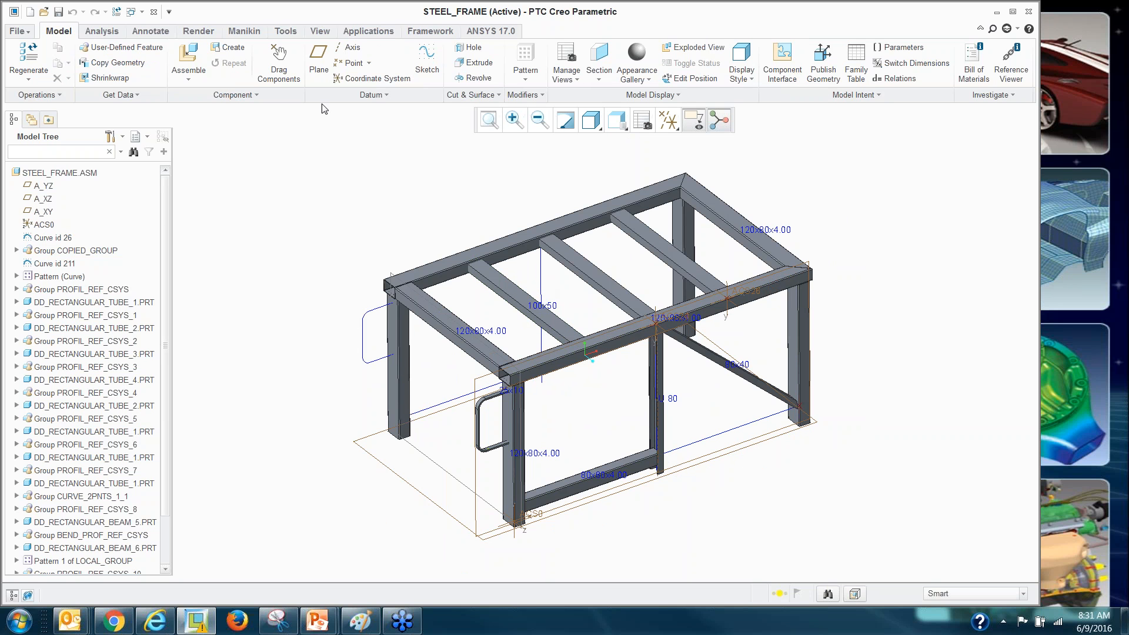
left_click(414, 32)
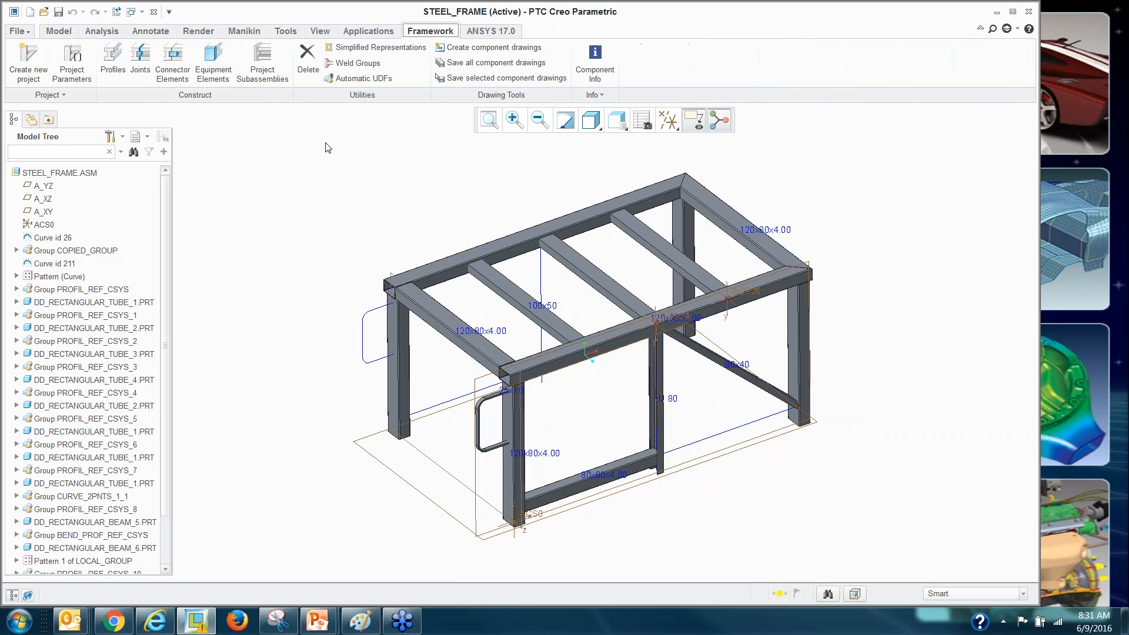
Pick the ANG CORNER PLATE connector from the connector library, discarding PIPE SQUASH.
left_click(172, 62)
left_click(1019, 247)
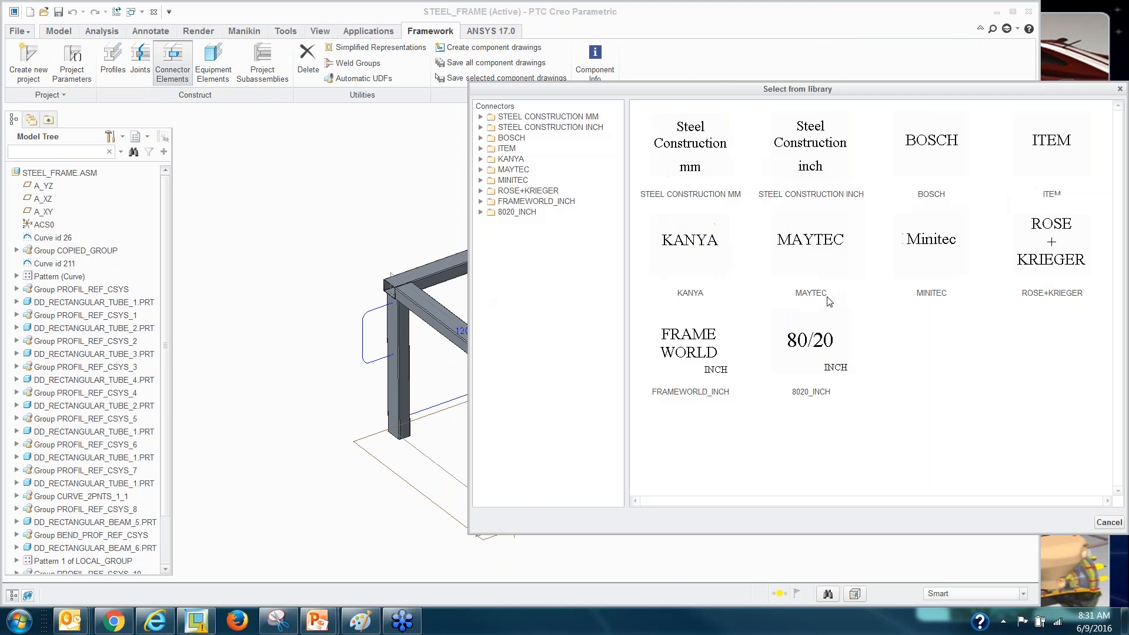
left_click(544, 128)
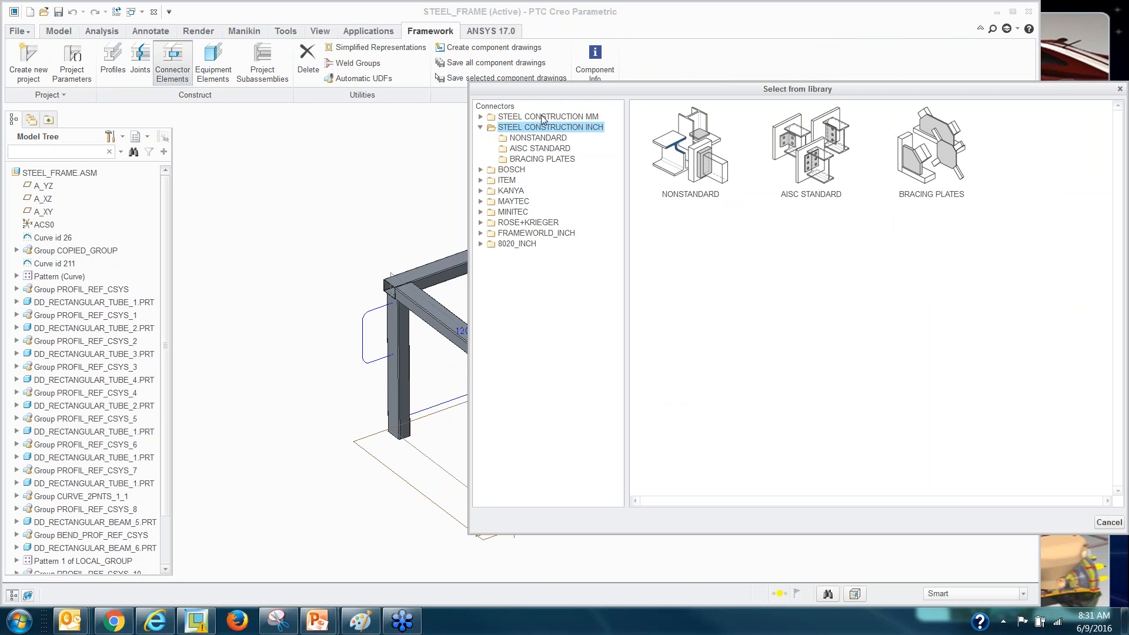
left_click(546, 117)
double_click(698, 157)
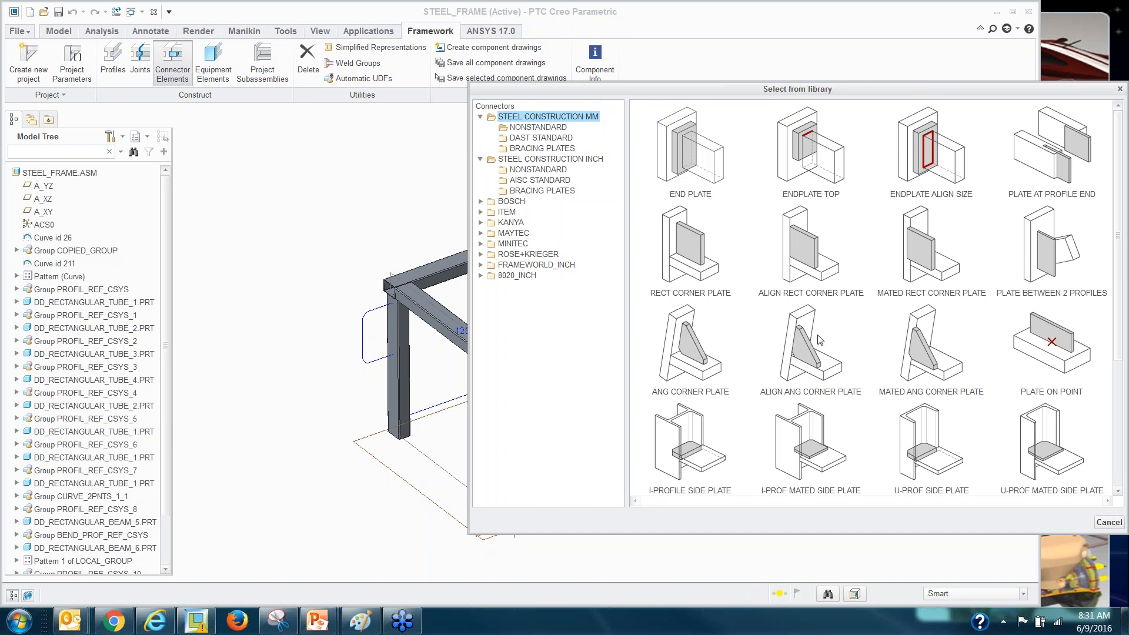
double_click(1046, 462)
left_click(1101, 361)
left_click(1019, 252)
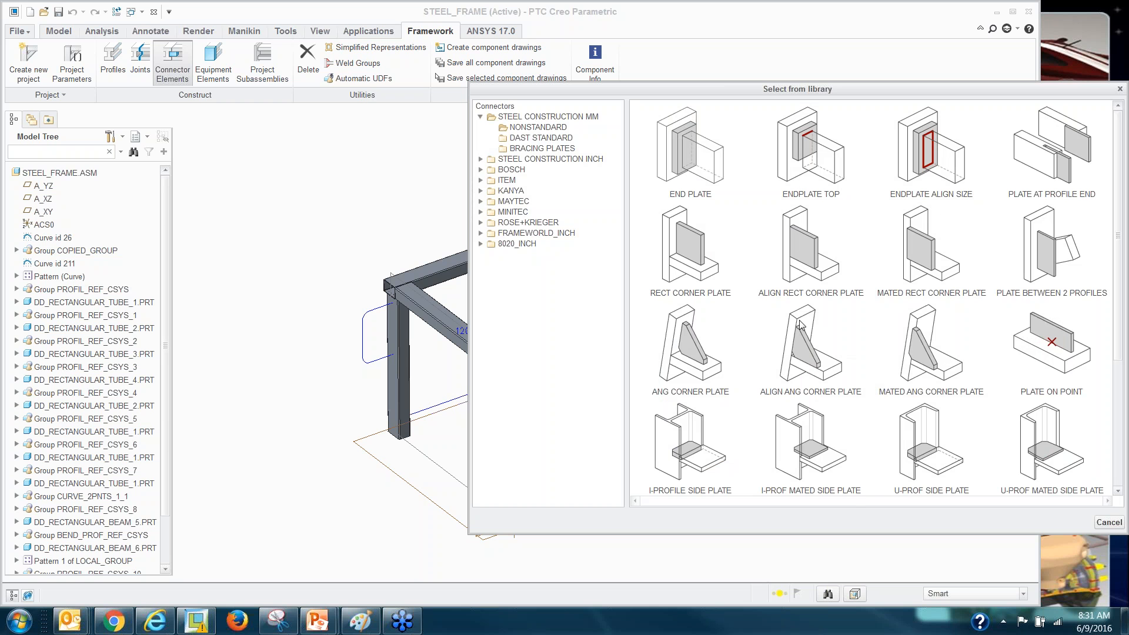
double_click(695, 340)
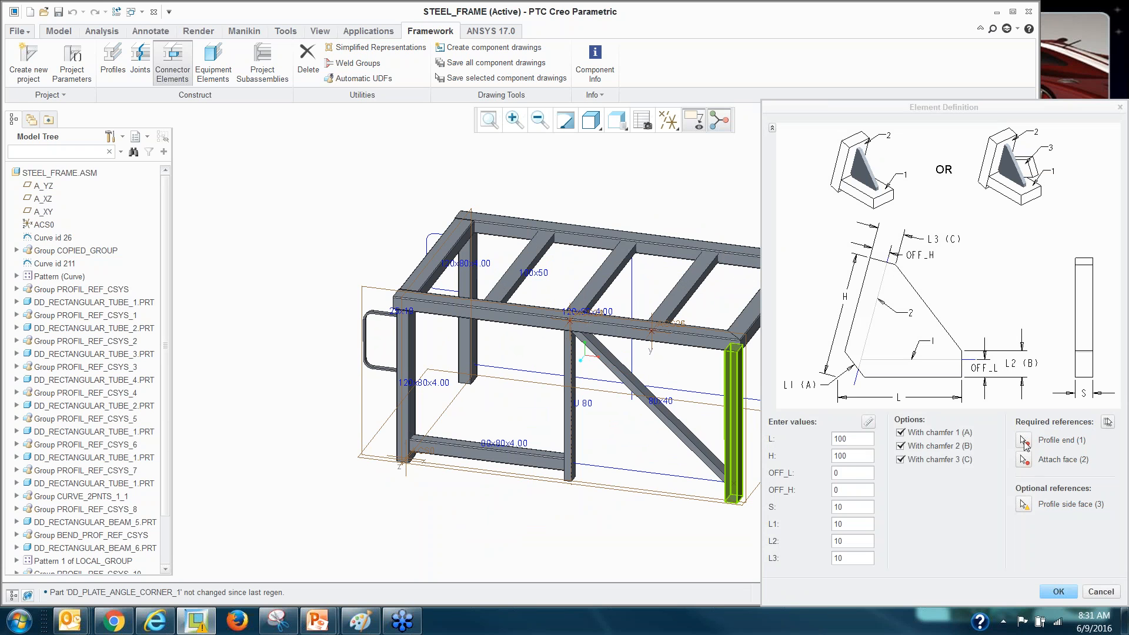
Set the beam's profile end and attach faces, create the corner plate, and inspect it.
left_click(1023, 441)
scroll(427, 424, "down", 5)
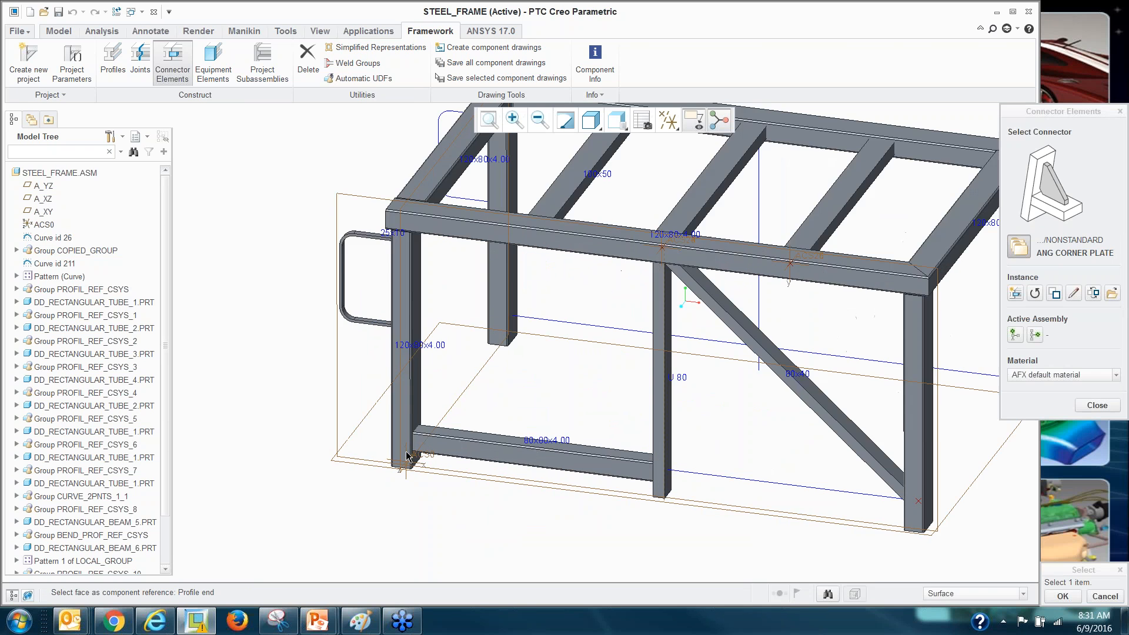
left_click(428, 420)
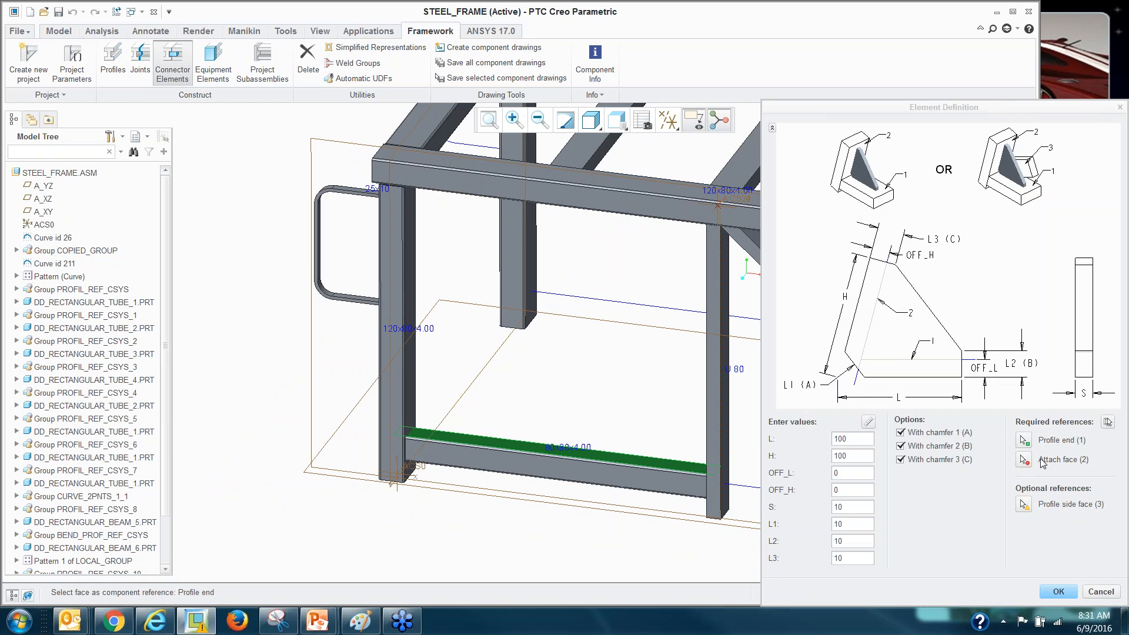
left_click(1024, 460)
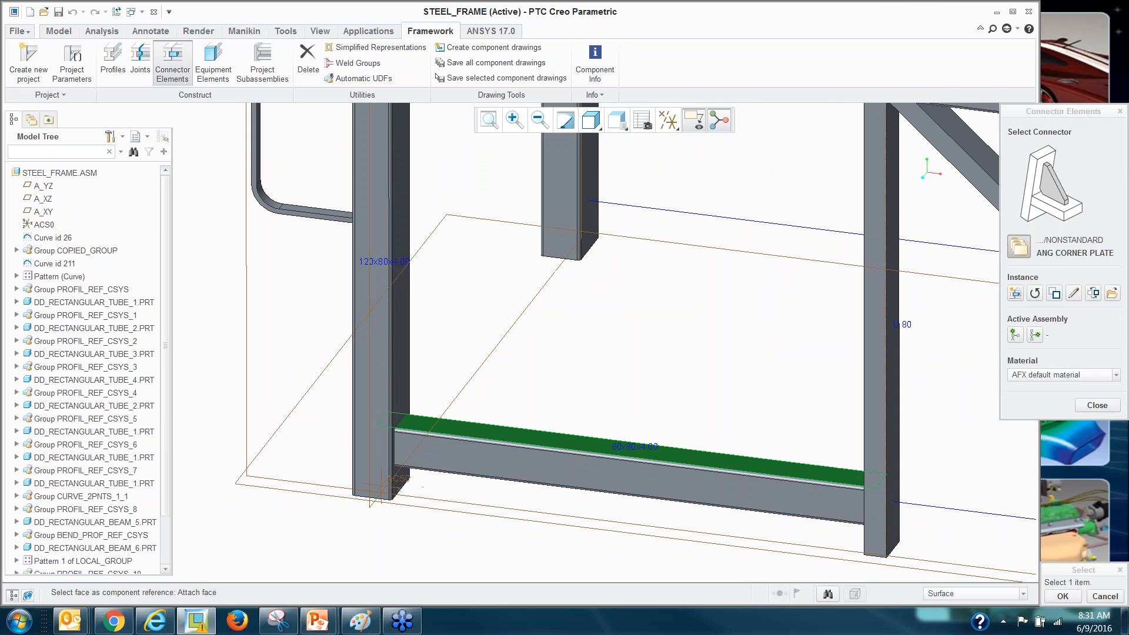
left_click(520, 435)
left_click(1058, 593)
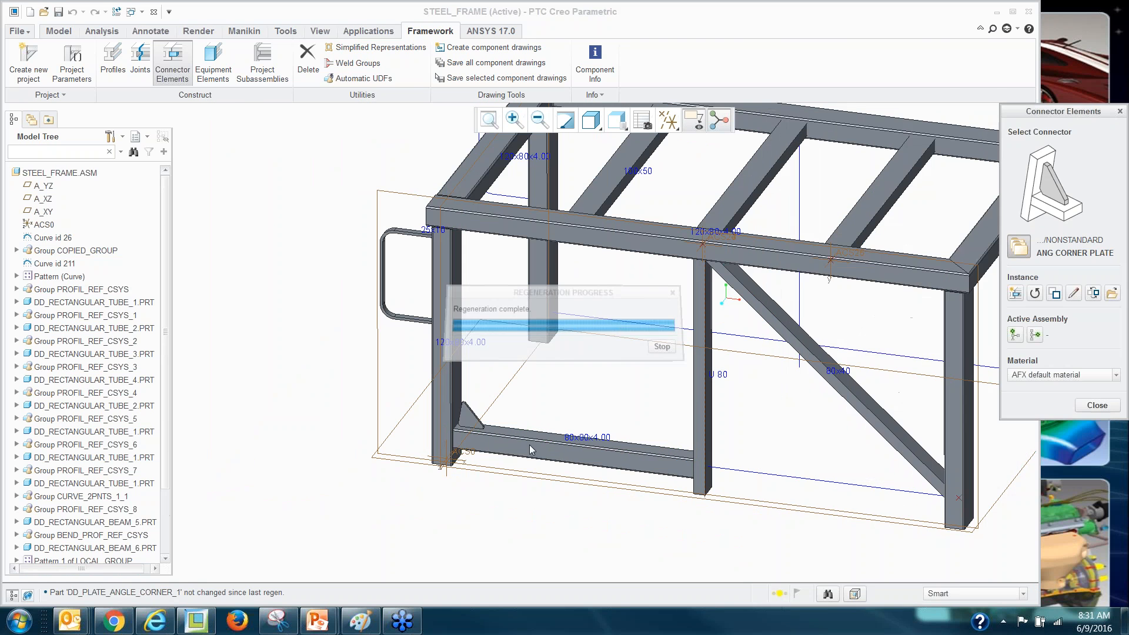
scroll(477, 429, "down", 5)
scroll(478, 427, "up", 3)
middle_click_drag(410, 453, 401, 451)
scroll(401, 450, "up", 10)
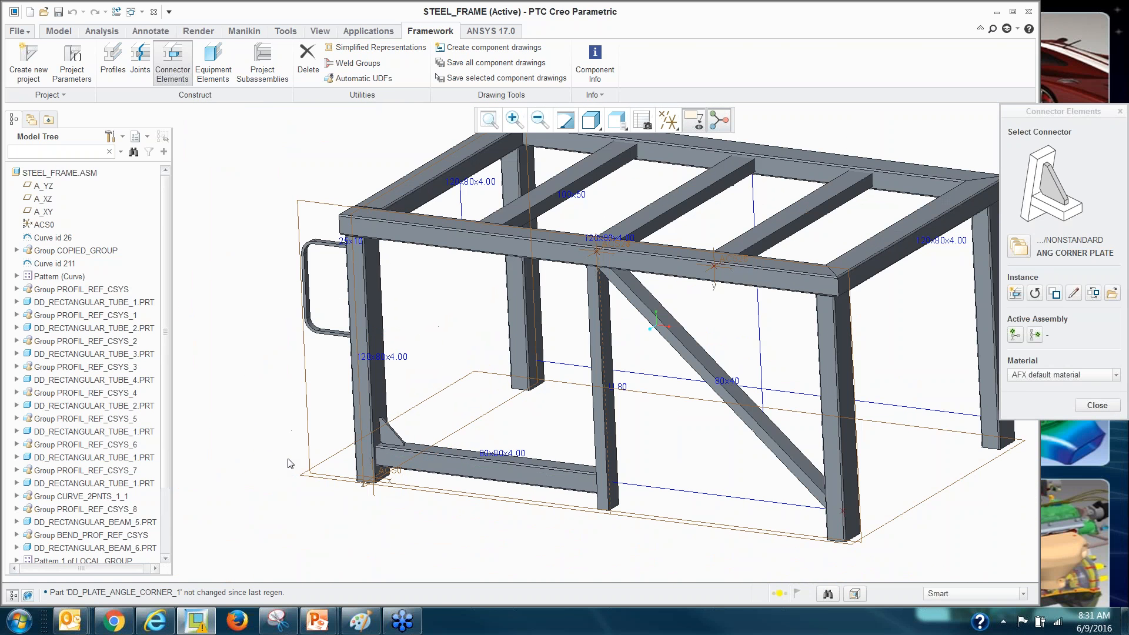
left_click(213, 62)
left_click(1020, 248)
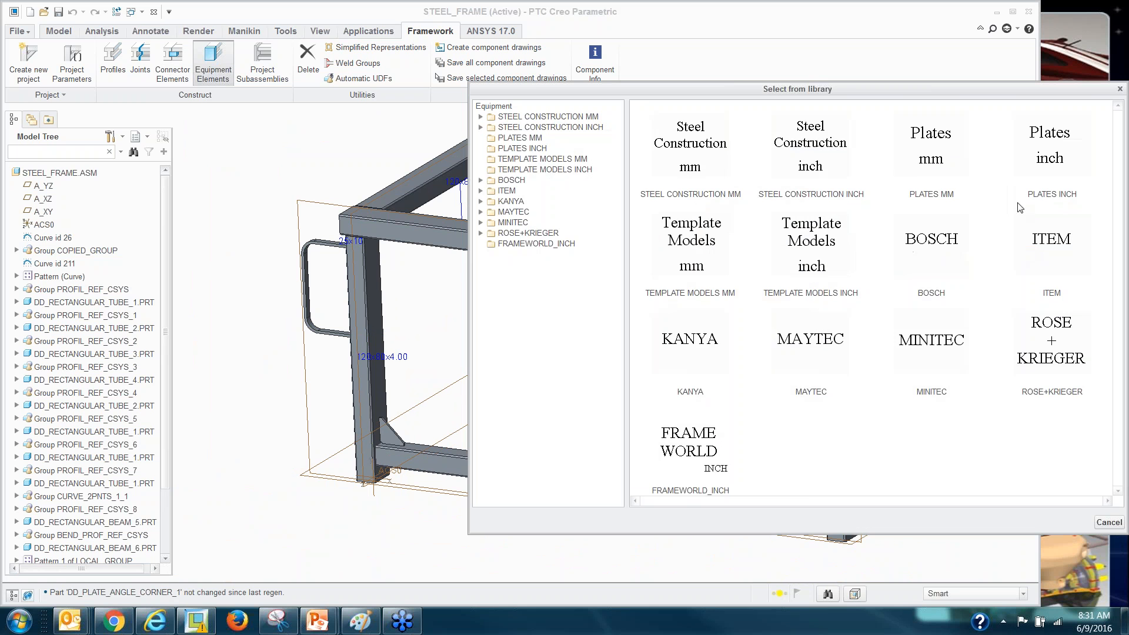
left_click(525, 140)
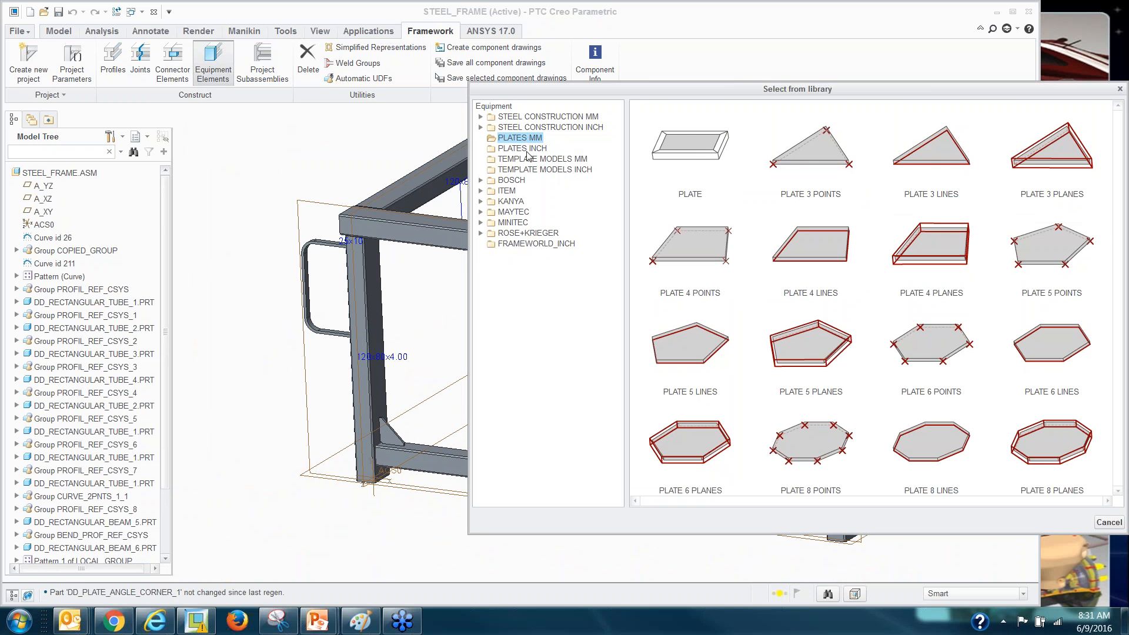
left_click(529, 127)
left_click(534, 117)
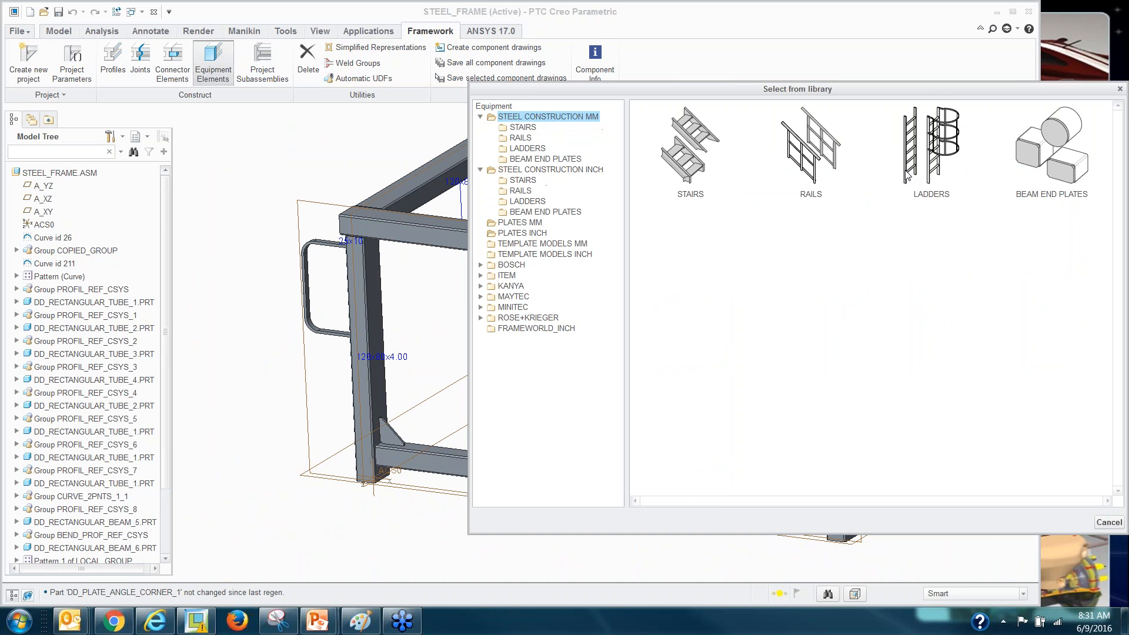
double_click(1021, 187)
double_click(696, 177)
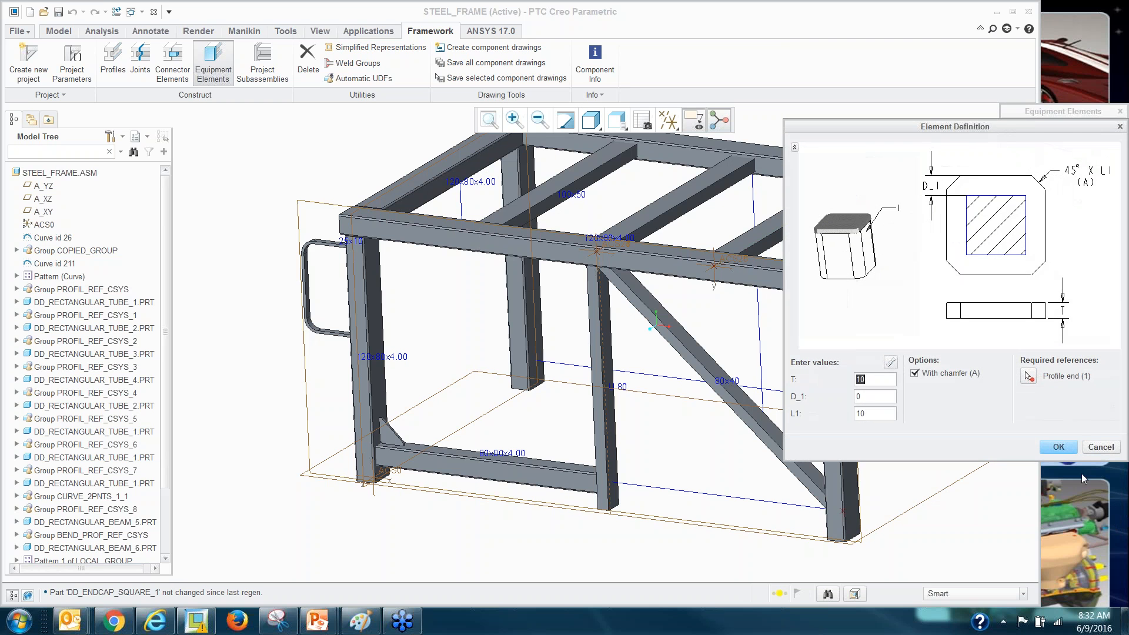
left_click(1101, 446)
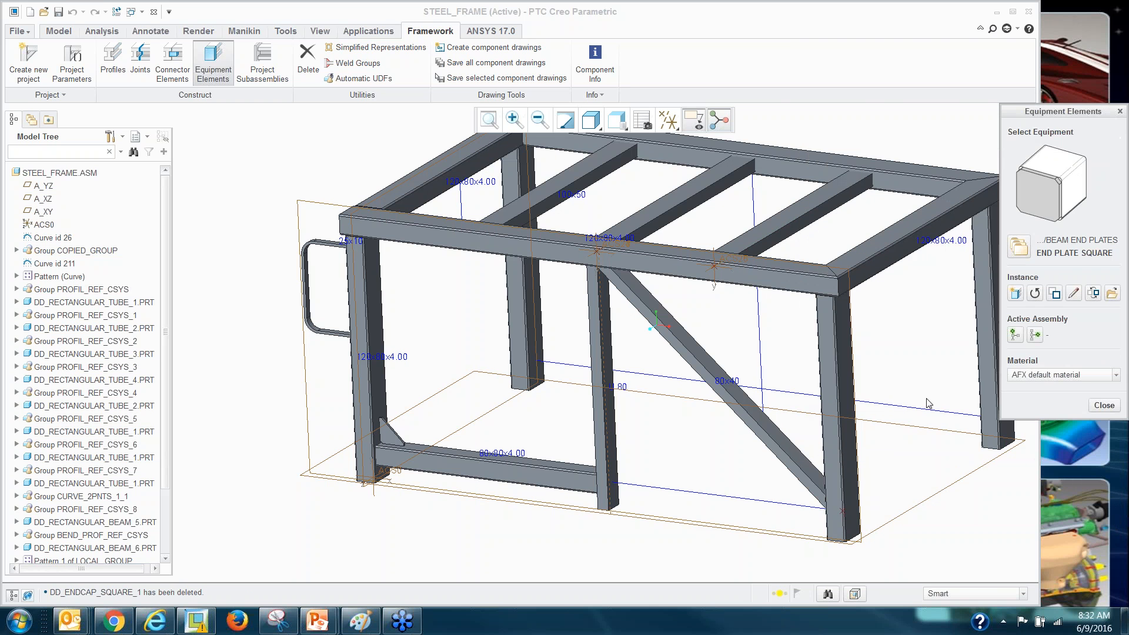
left_click(1099, 406)
middle_click_drag(383, 428, 462, 458)
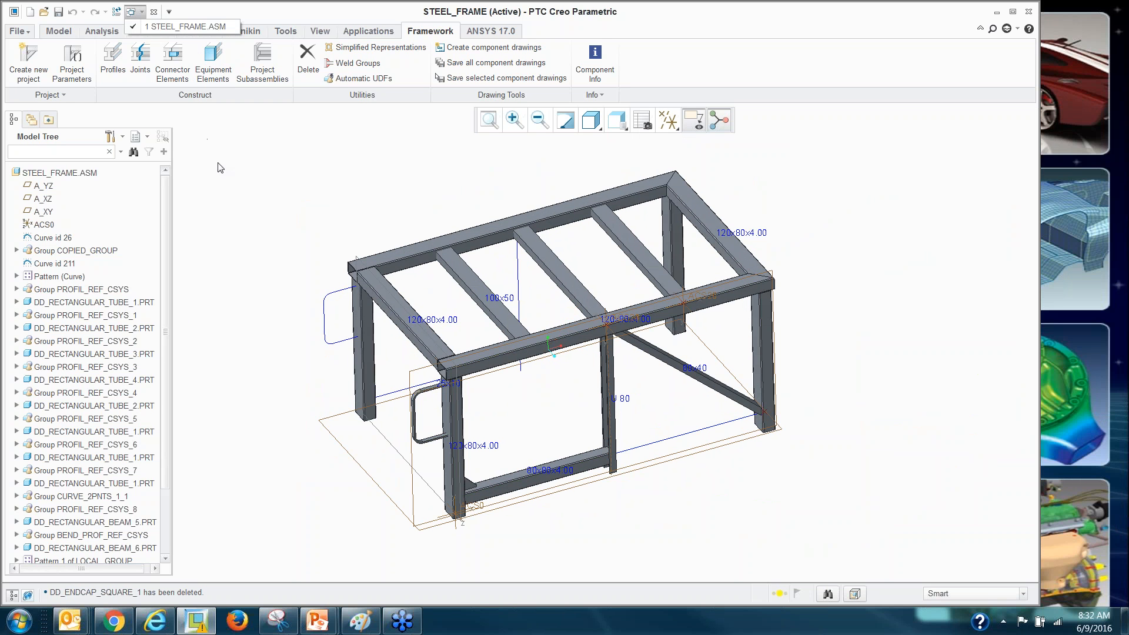
Open steel_frame.drw from the steel_frame_start folder and hide its datum planes.
left_click(44, 14)
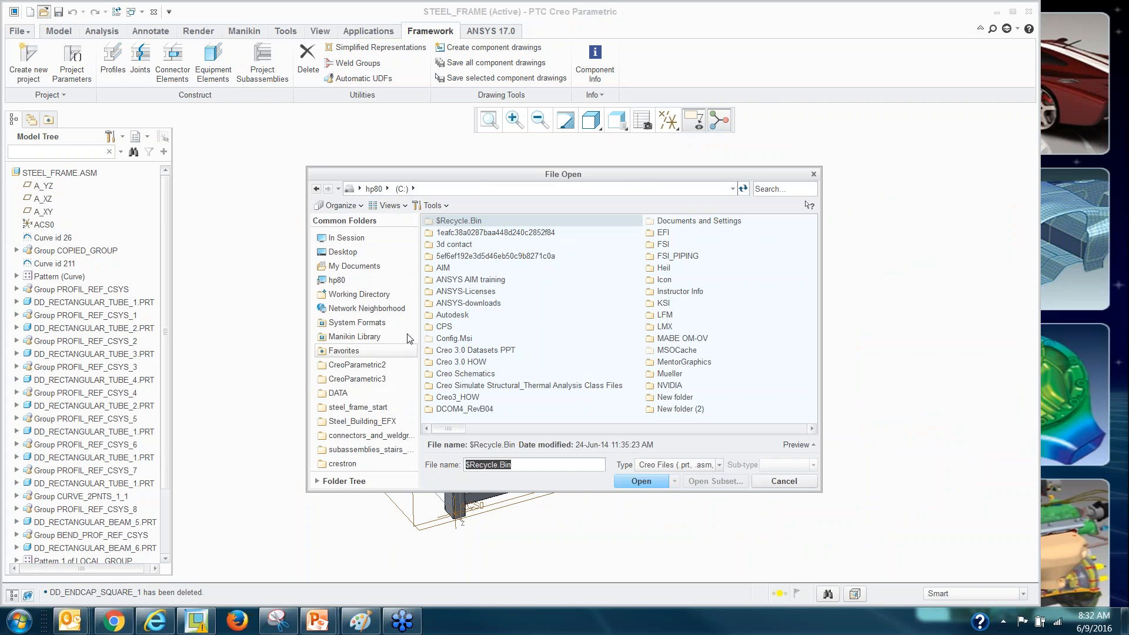
left_click(357, 422)
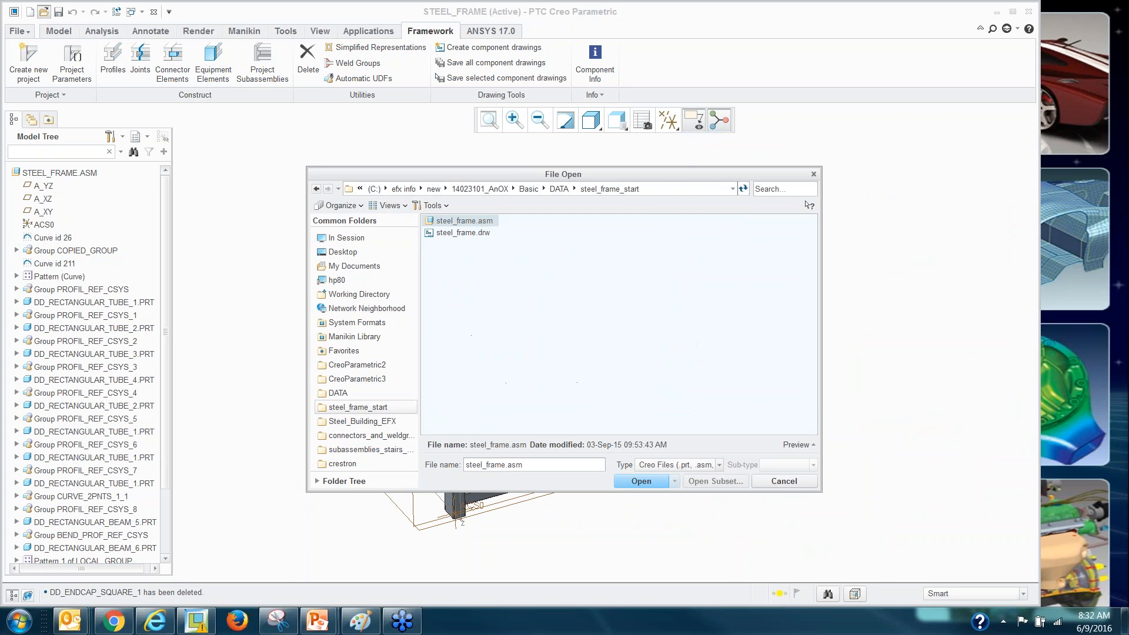
double_click(466, 234)
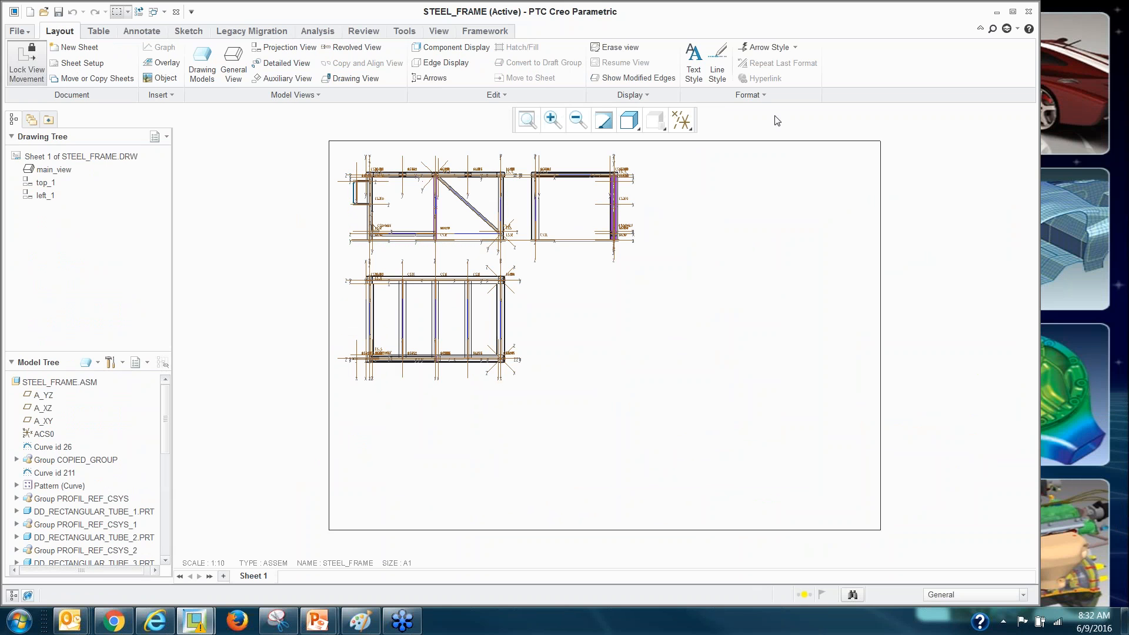
left_click(681, 120)
left_click(706, 196)
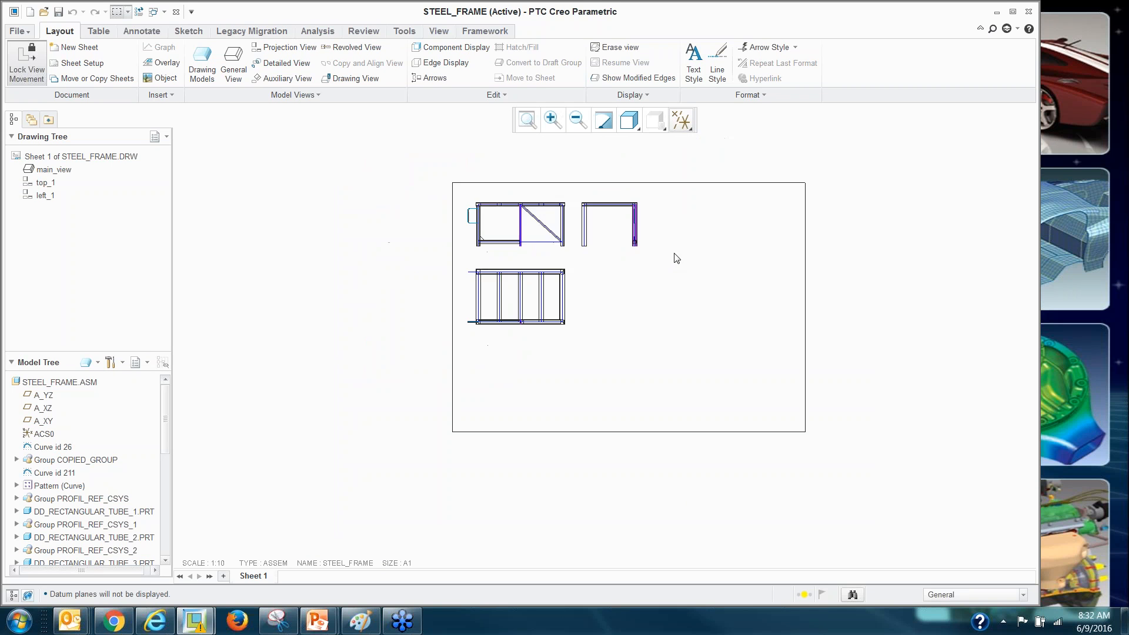
middle_click_drag(807, 252, 766, 262)
right_click(627, 298)
left_click(534, 328)
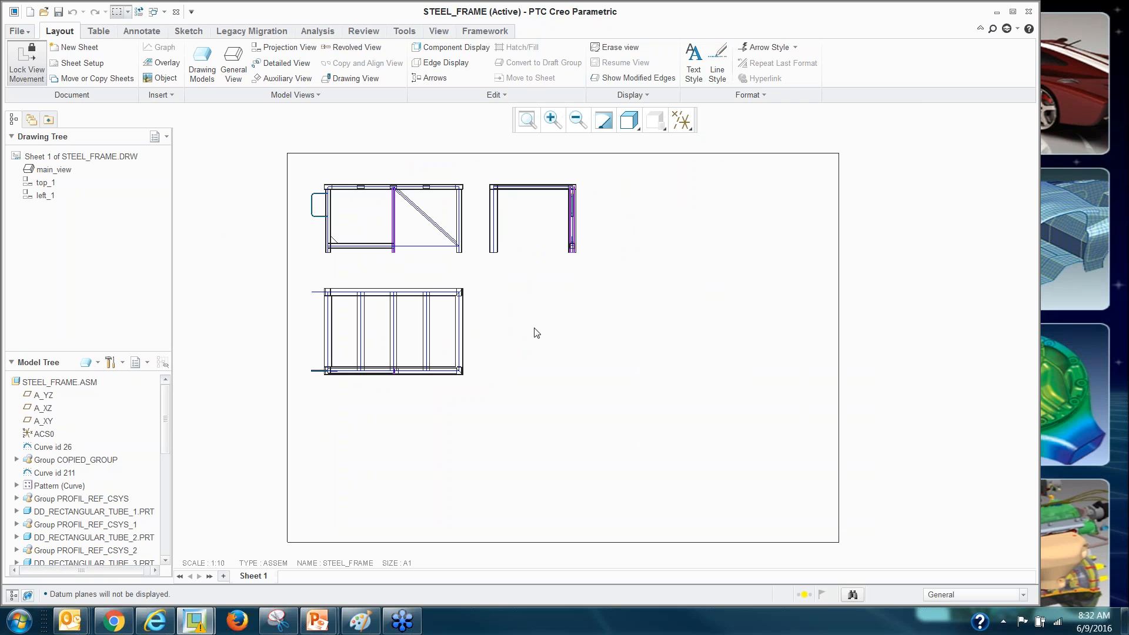
Insert the BOM from profil_bom_english_new.tbl beside the frame views.
left_click(99, 30)
left_click(55, 50)
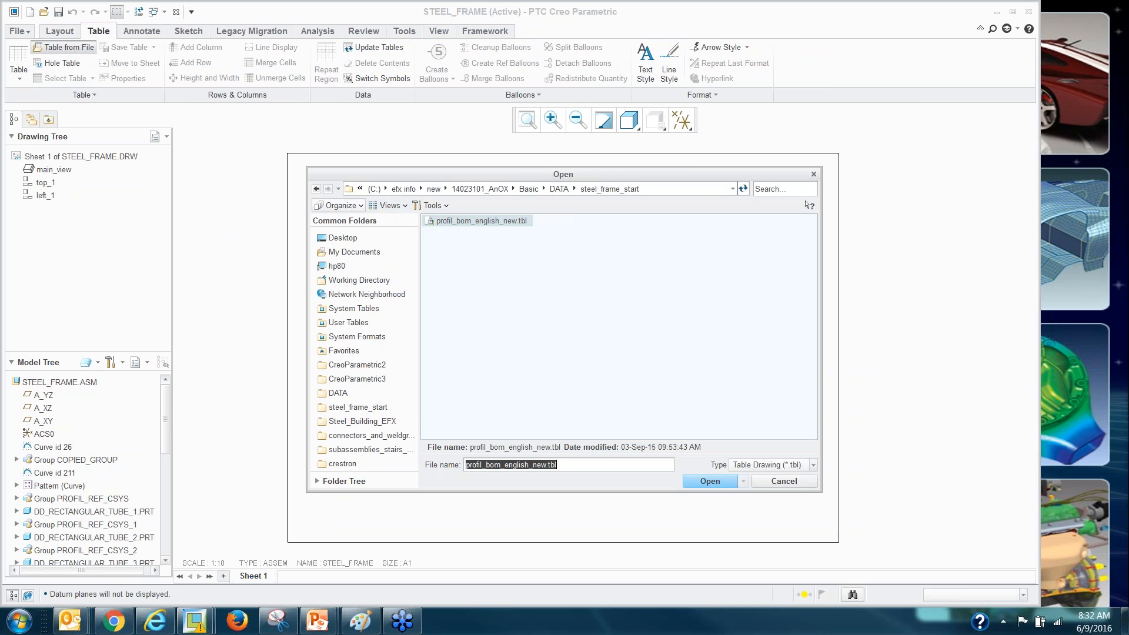
double_click(460, 222)
left_click(546, 284)
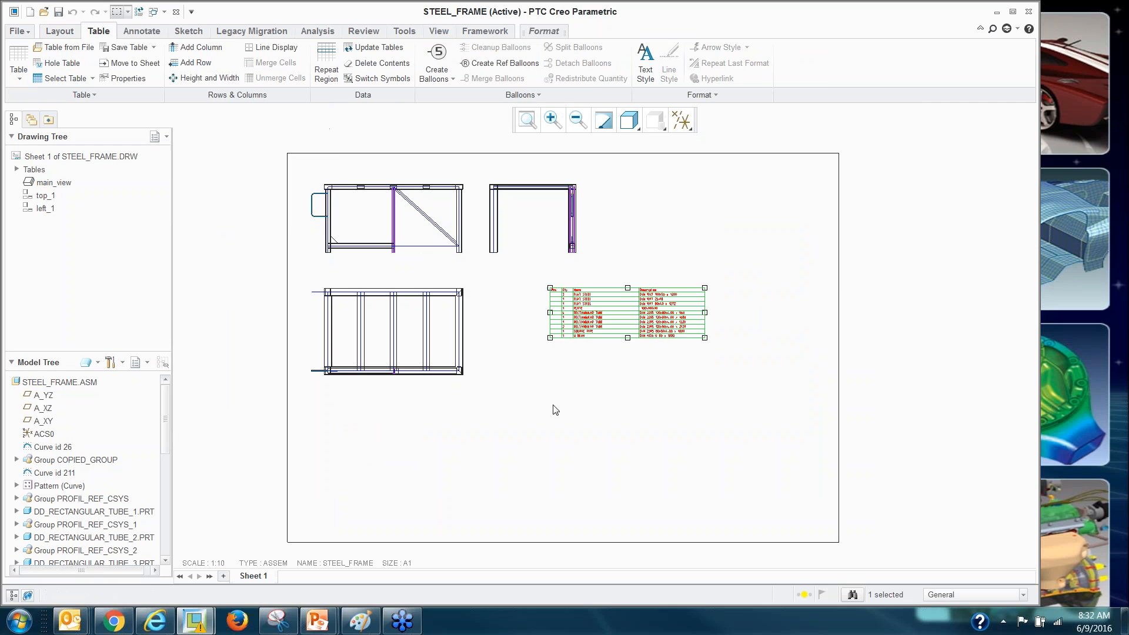
scroll(628, 343, "up", 3)
scroll(628, 343, "up", 2)
scroll(649, 408, "up", 2)
scroll(648, 406, "down", 5)
Place a Framework stock length table below the BOM.
left_click(485, 32)
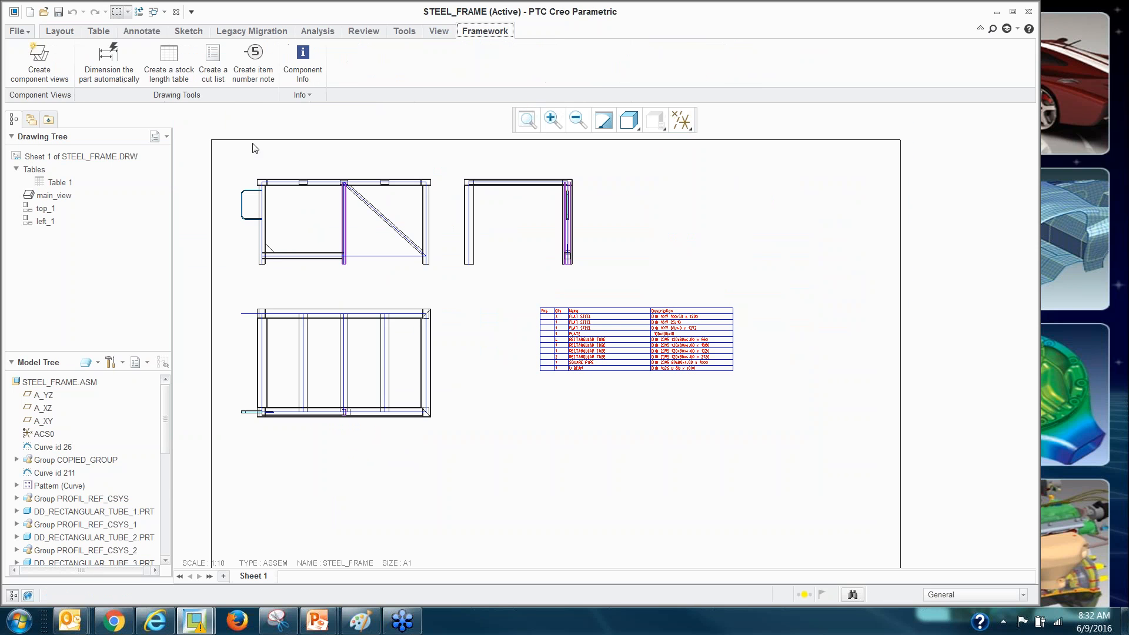
left_click(169, 58)
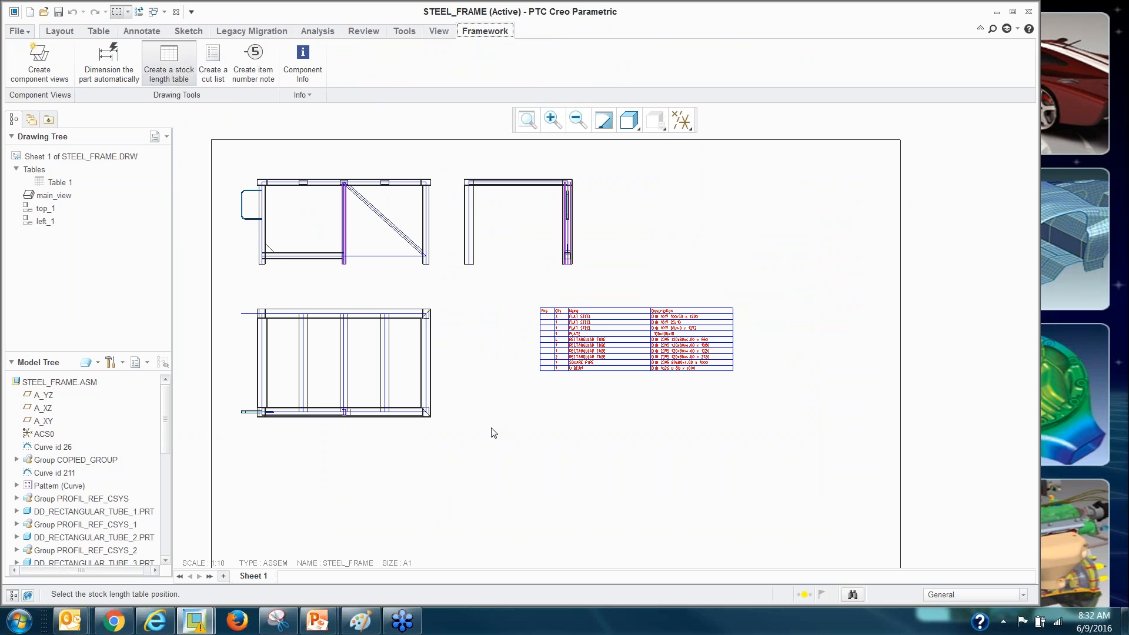
left_click(507, 420)
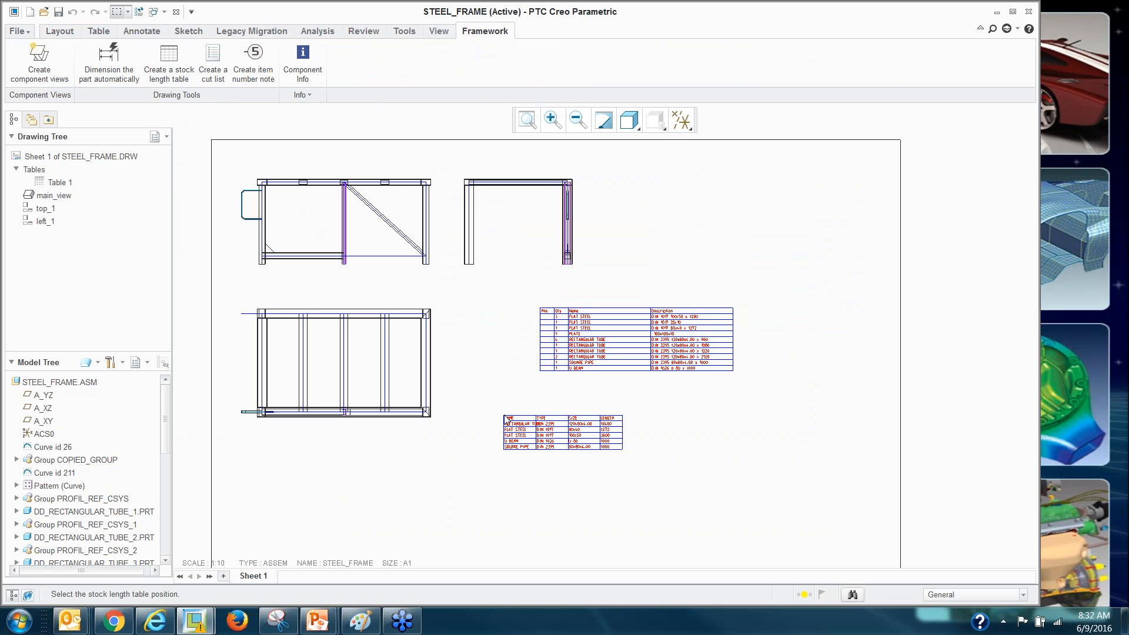
scroll(535, 450, "up", 5)
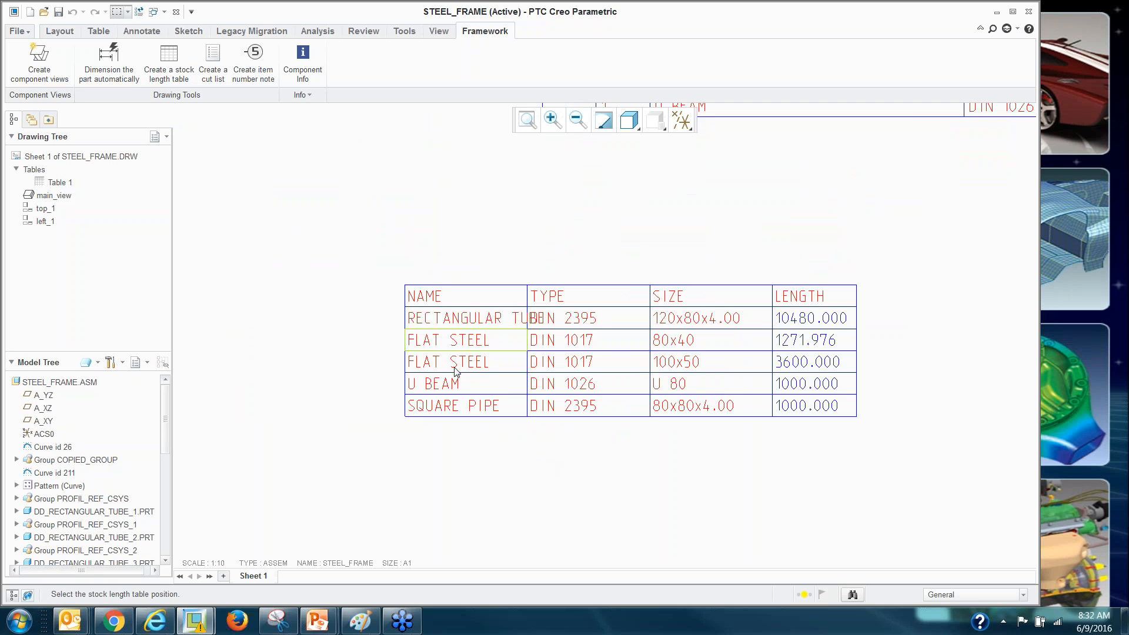
scroll(434, 398, "down", 5)
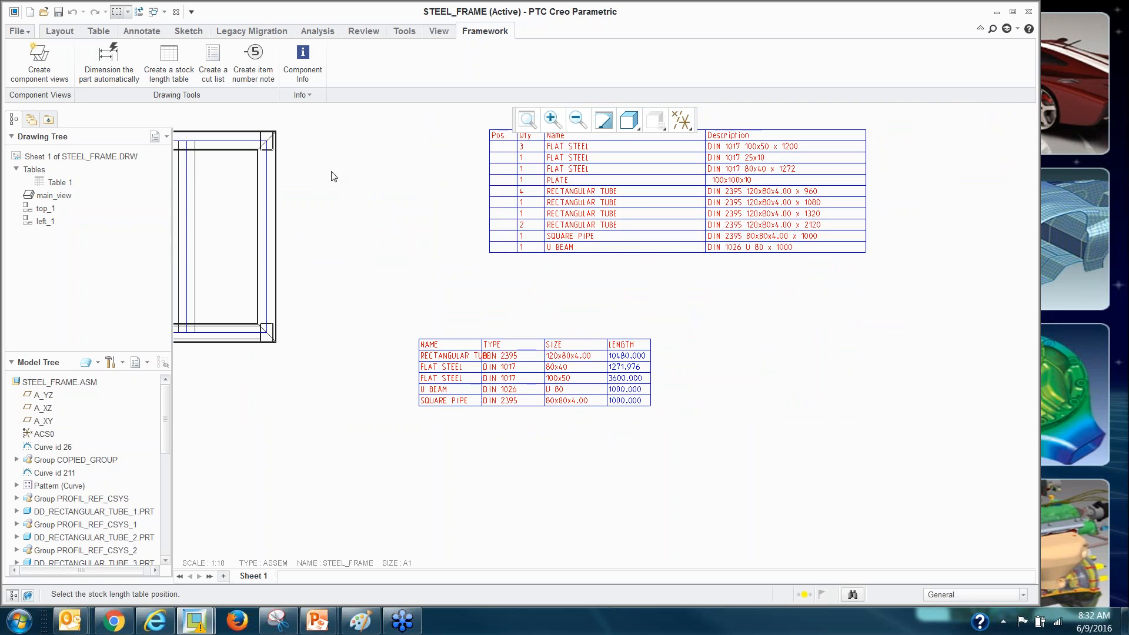
Add one combined cut list with the default columns to the sheet.
left_click(204, 67)
key("Return")
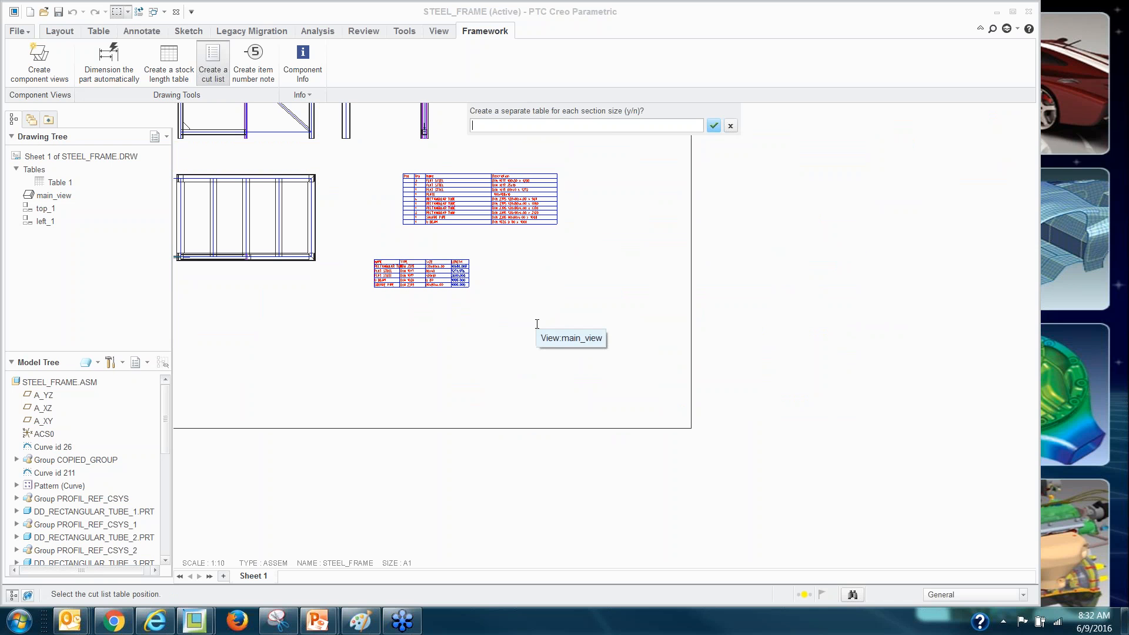
type("n")
key("Return")
left_click(527, 280)
scroll(604, 340, "up", 2)
scroll(605, 339, "up", 2)
scroll(645, 416, "down", 2)
Return to the STEEL_FRAME assembly window.
middle_click_drag(504, 337, 673, 400)
scroll(673, 400, "down", 2)
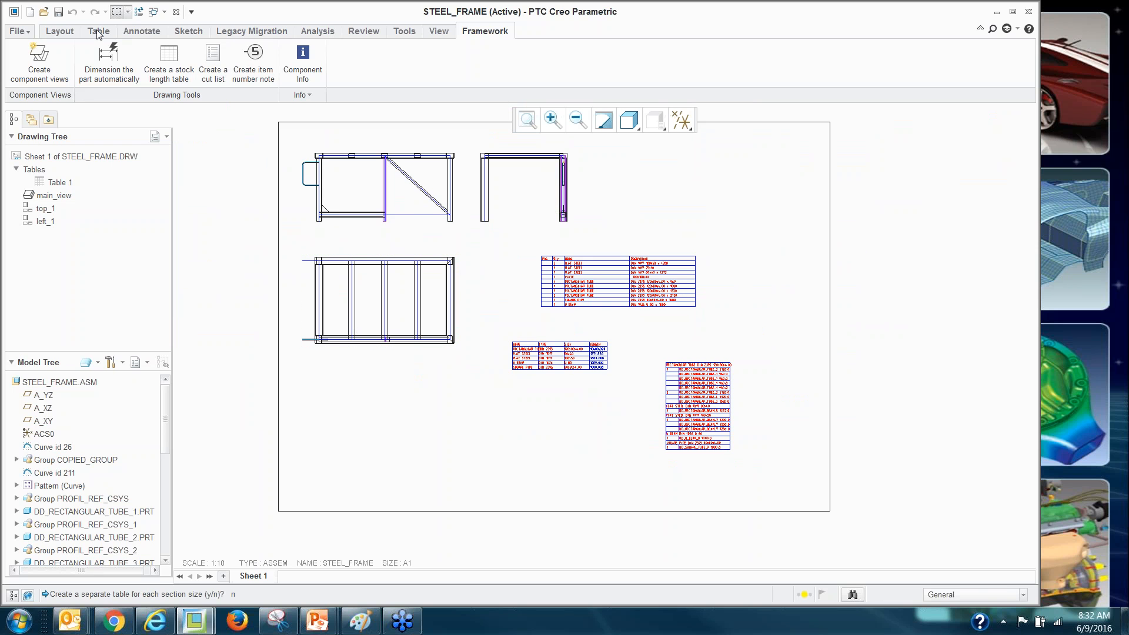
left_click(149, 14)
left_click(187, 25)
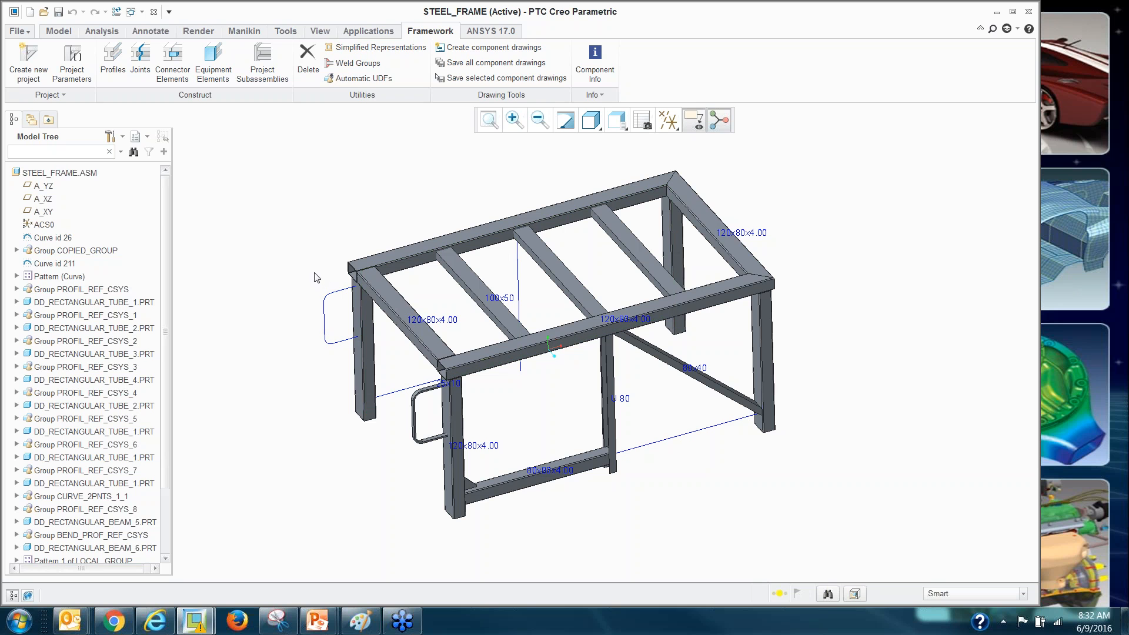
Generate dimensioned part and assembly drawings, then start the Questions slide show.
left_click(482, 48)
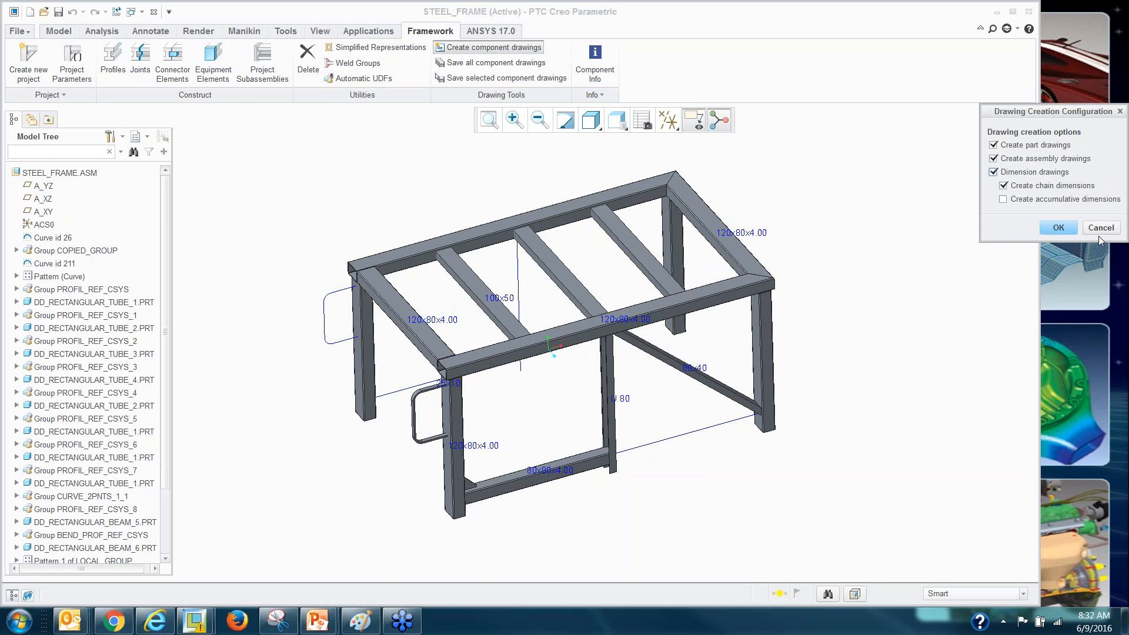
left_click(1058, 228)
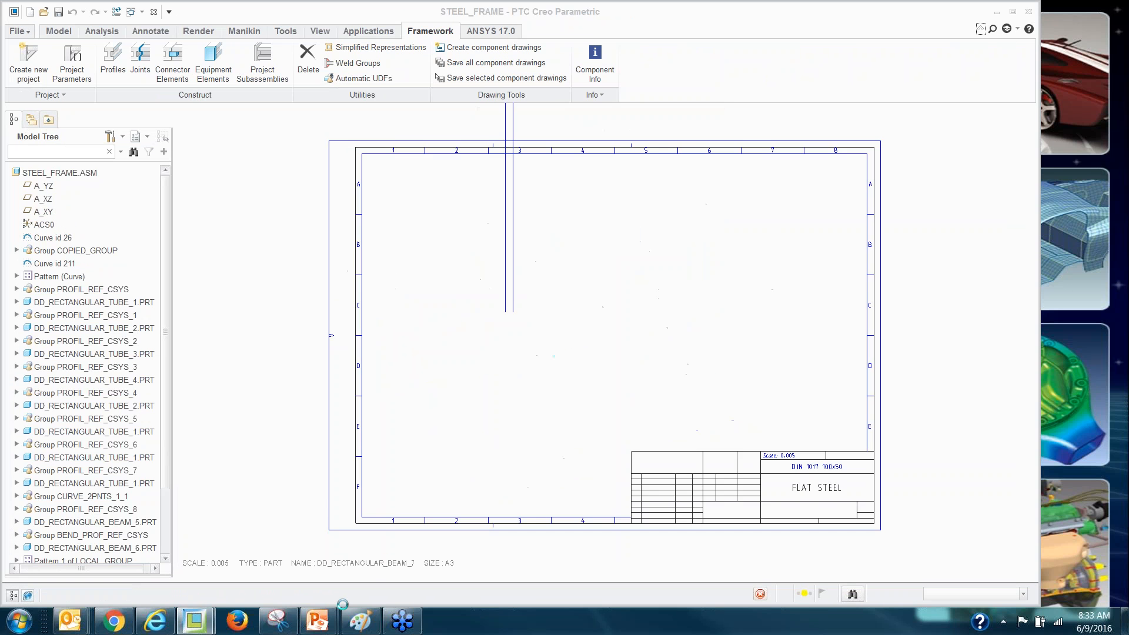
mouse_move(317, 621)
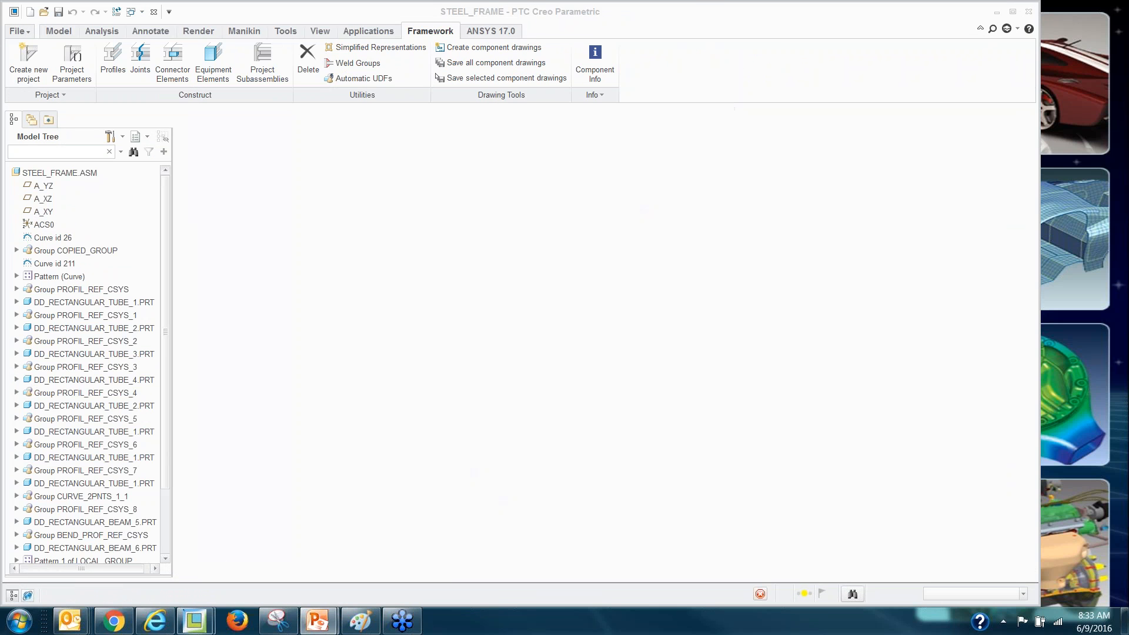
key("shift+F5")
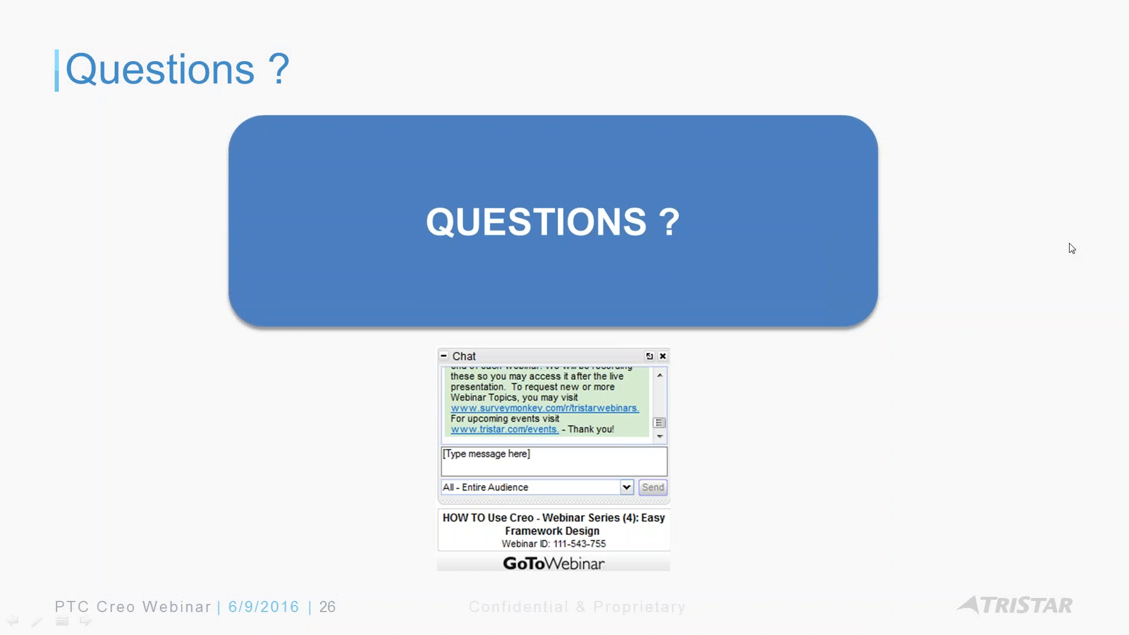
left_click(1119, 183)
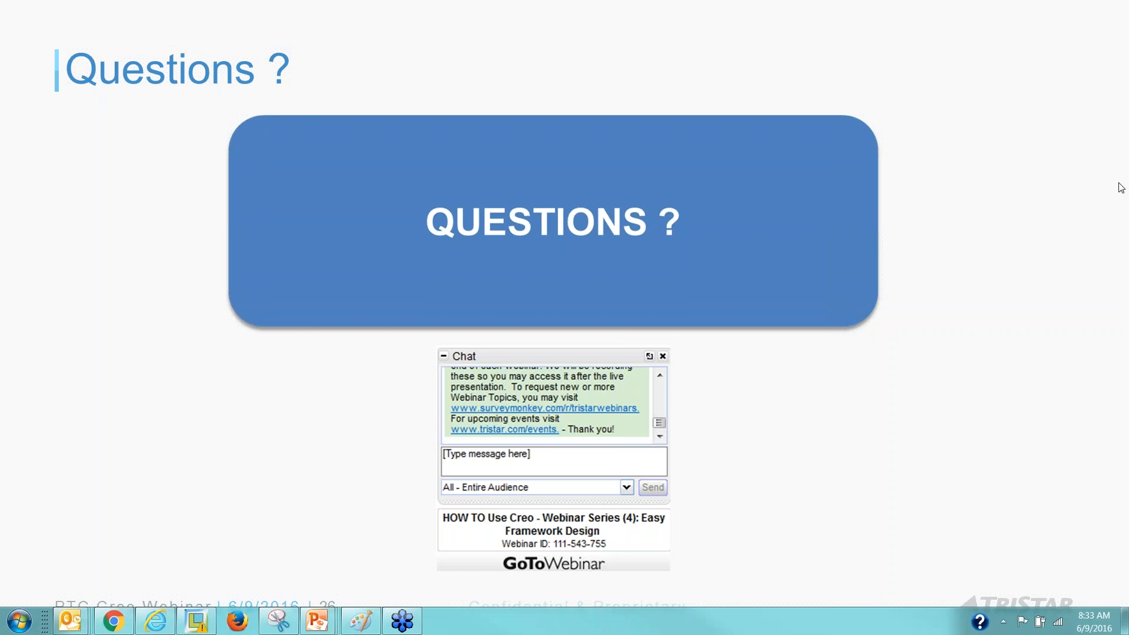